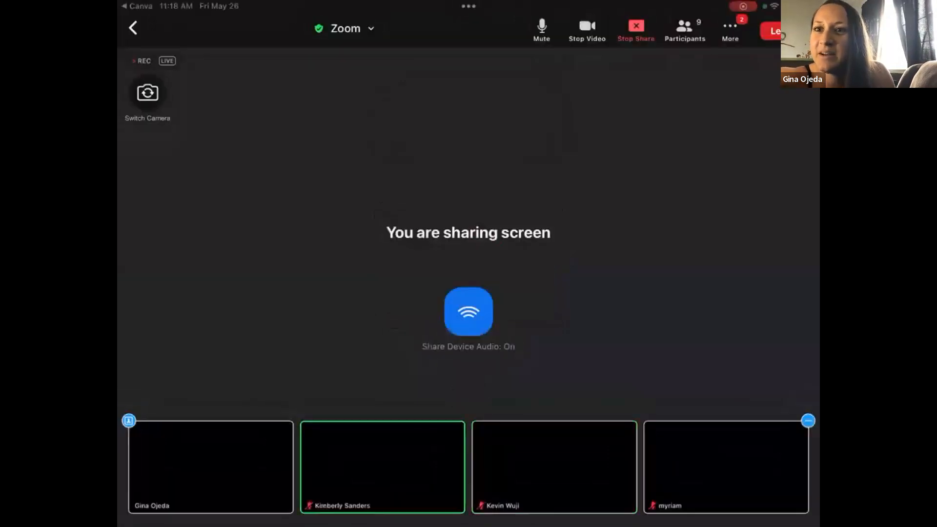
Switch to the Canva app and look over the home page with its recent designs.
key("super+h")
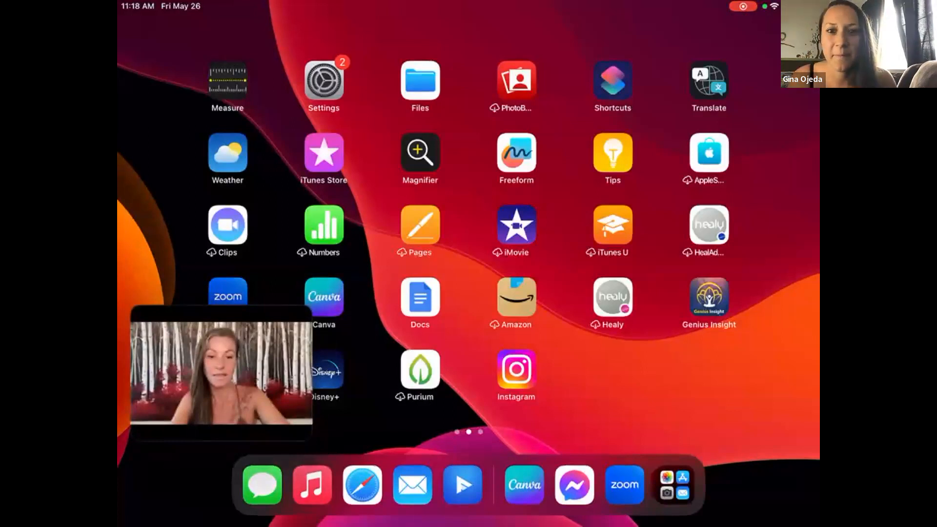
left_click(524, 484)
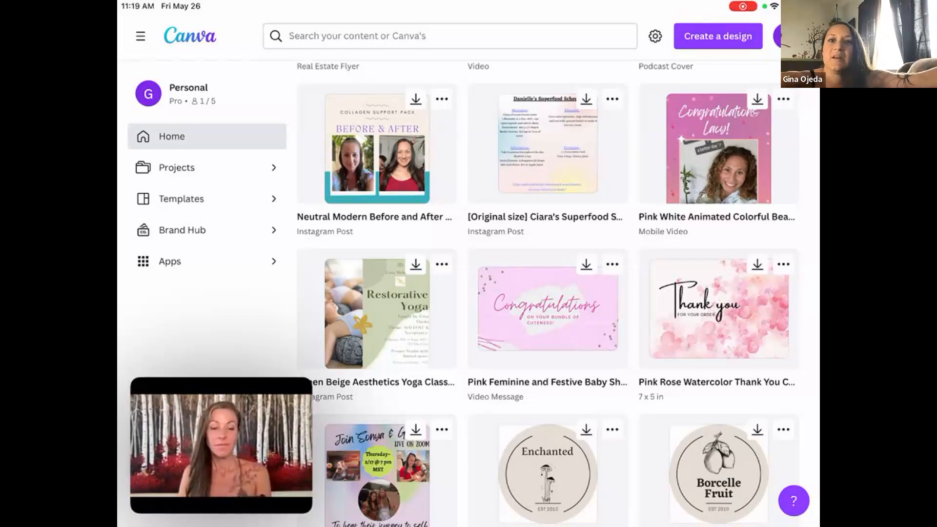
scroll(612, 281, "down", 3)
scroll(547, 293, "up", 20)
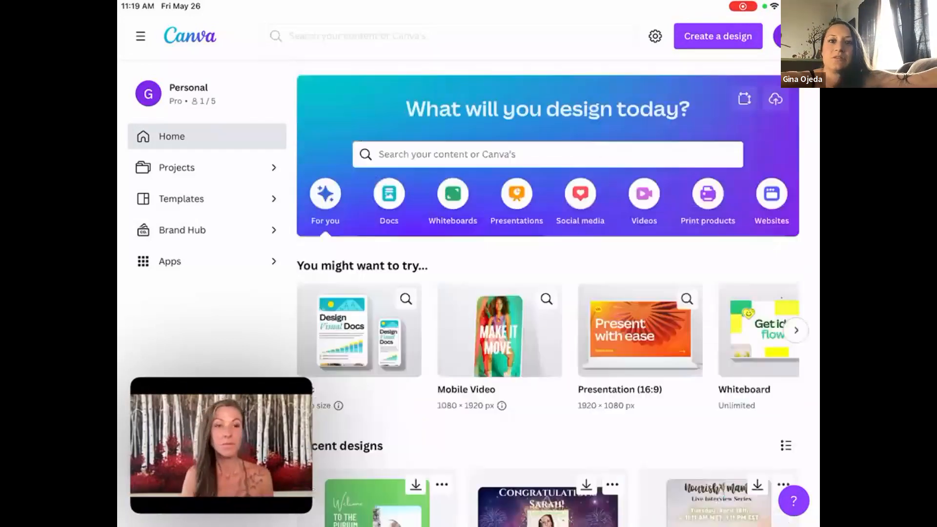
scroll(548, 293, "down", 3)
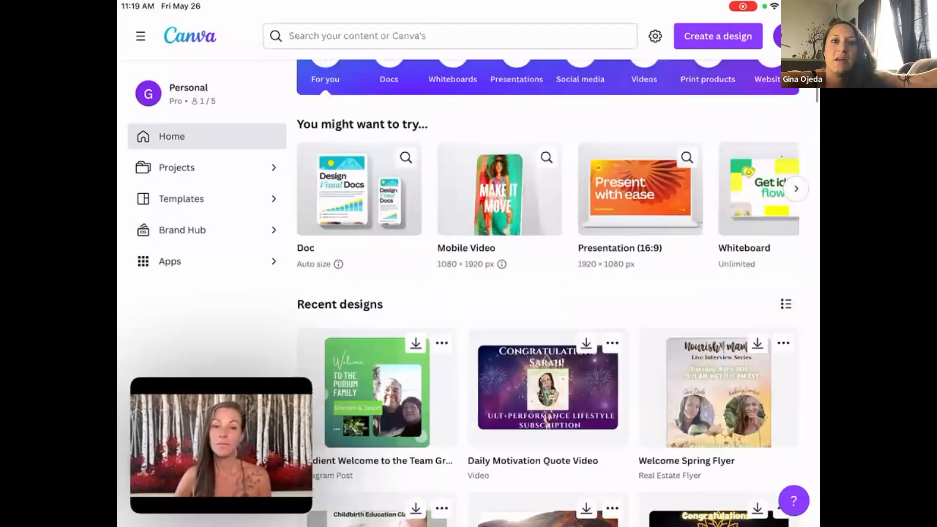
Check the Projects page, return home and browse the suggested design formats under "You might want to try".
left_click(181, 199)
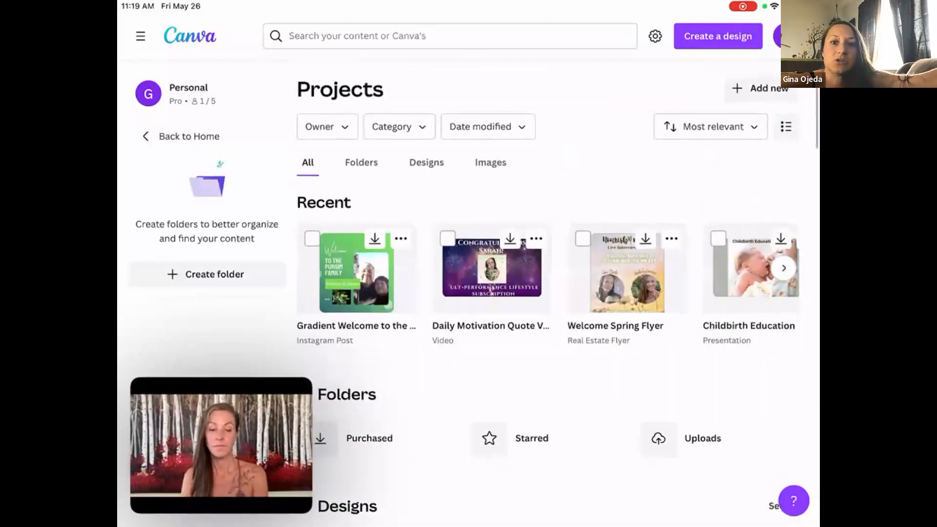
left_click(189, 137)
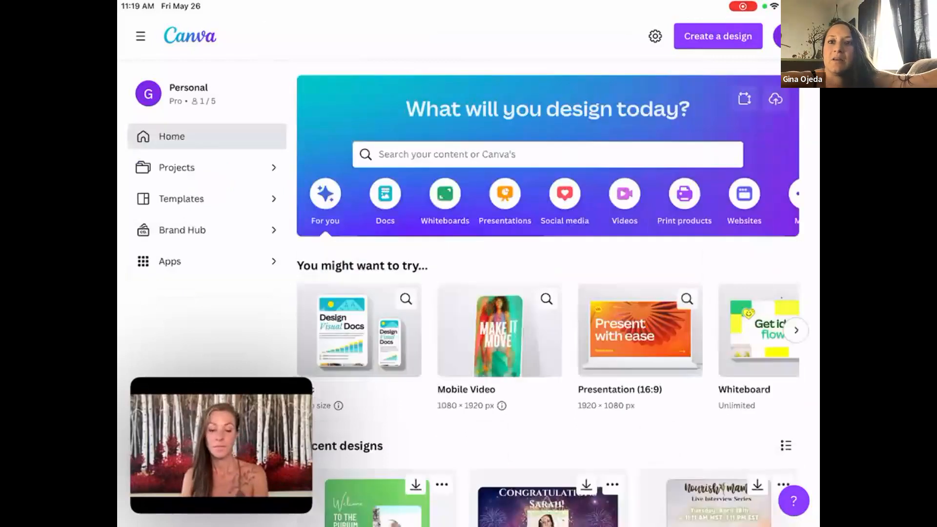
scroll(547, 293, "down", 3)
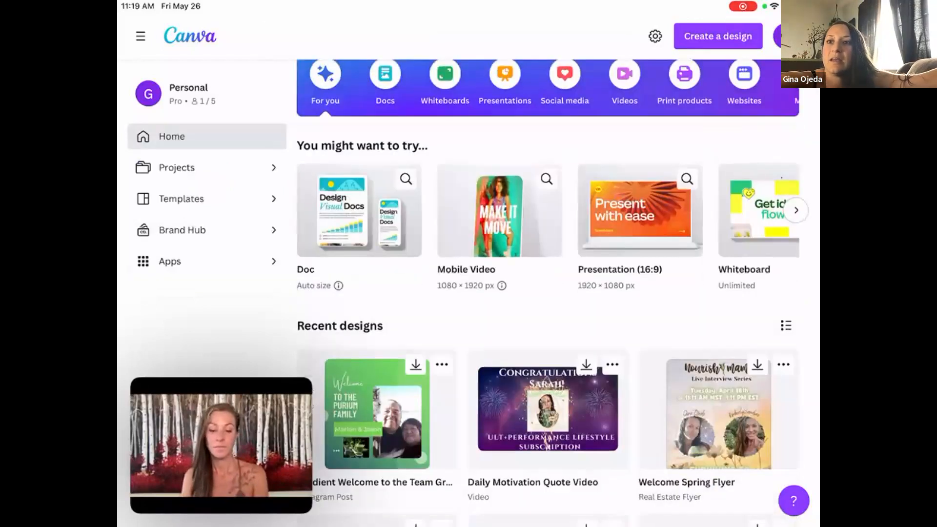
scroll(547, 210, "right", 4)
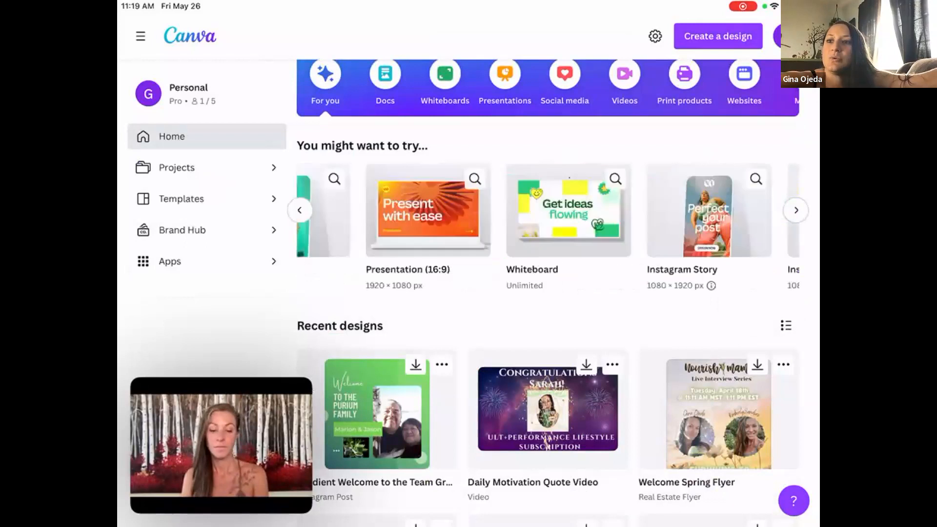
scroll(548, 210, "right", 2)
scroll(548, 210, "right", 3)
scroll(547, 211, "right", 6)
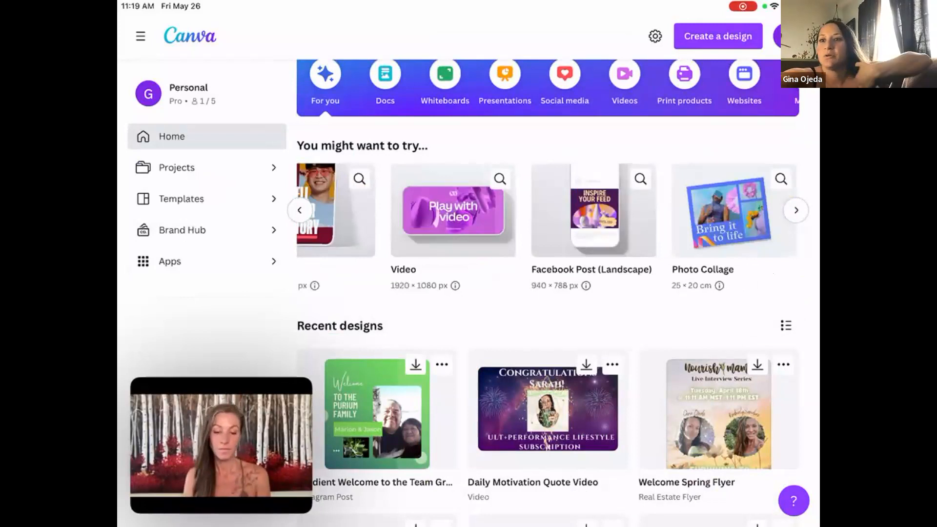
scroll(548, 210, "right", 3)
scroll(548, 210, "right", 3)
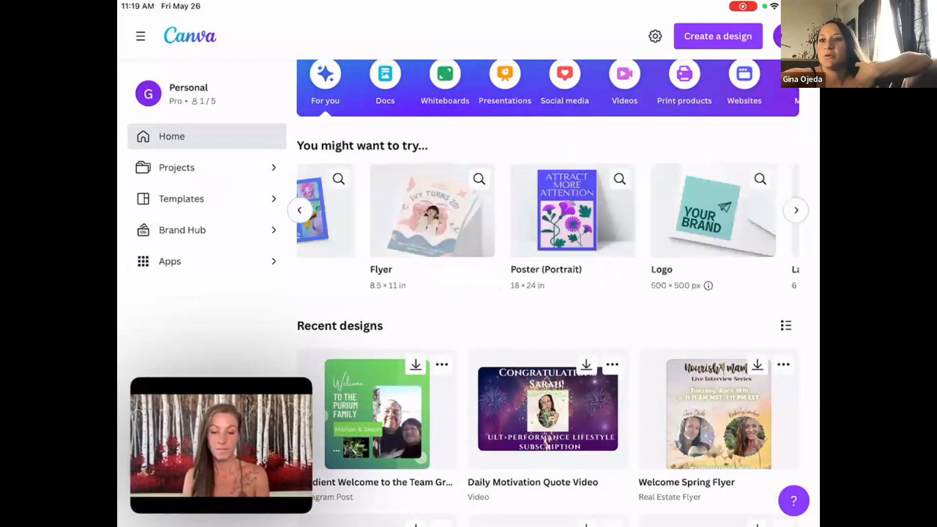
scroll(547, 210, "right", 3)
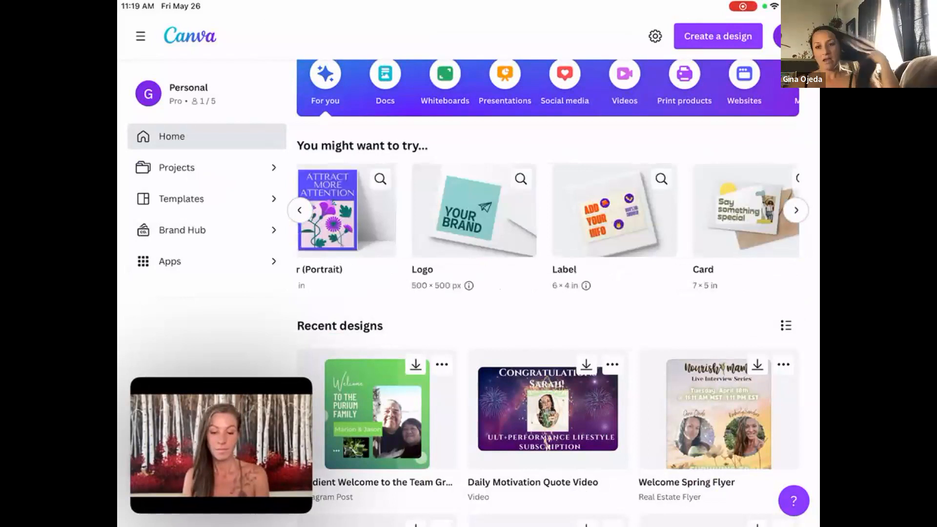
scroll(548, 210, "right", 4)
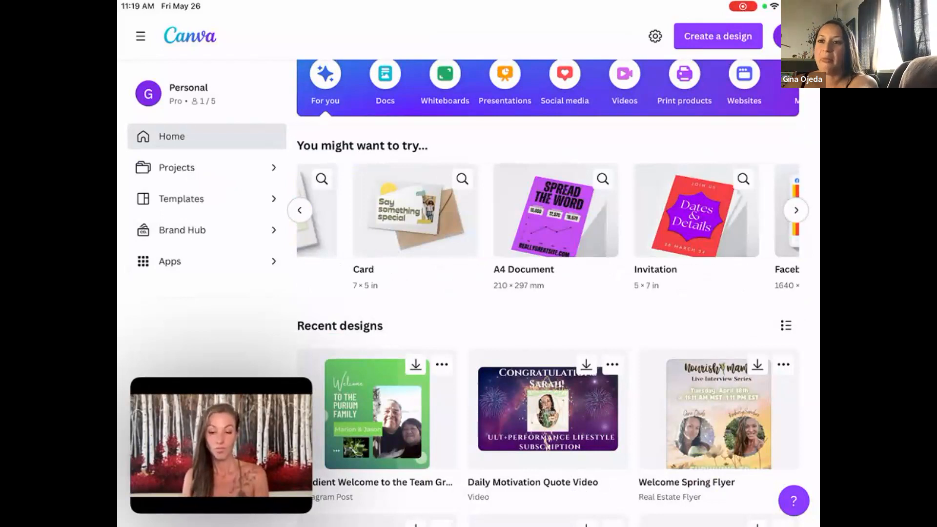
Look through the recent designs and open the "Healthy Through the Holidays" real estate flyer for editing.
scroll(547, 293, "down", 3)
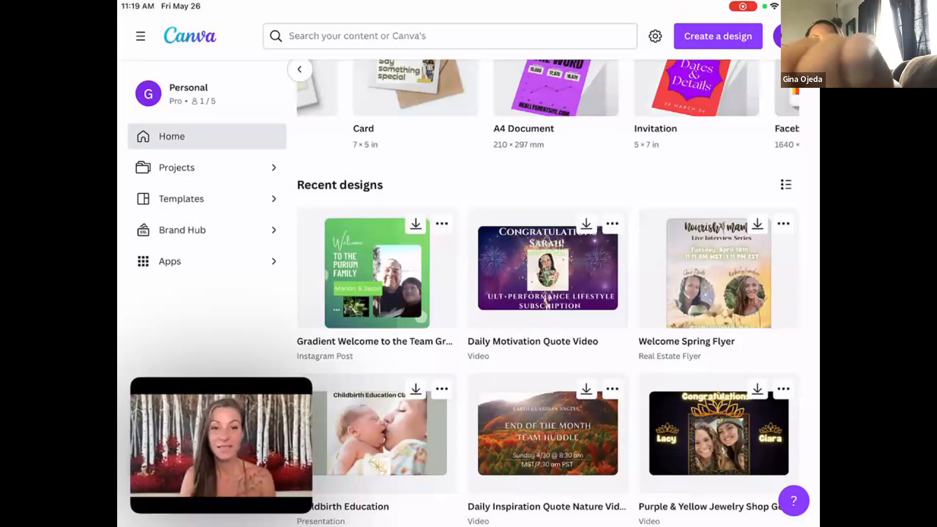
scroll(547, 293, "down", 4)
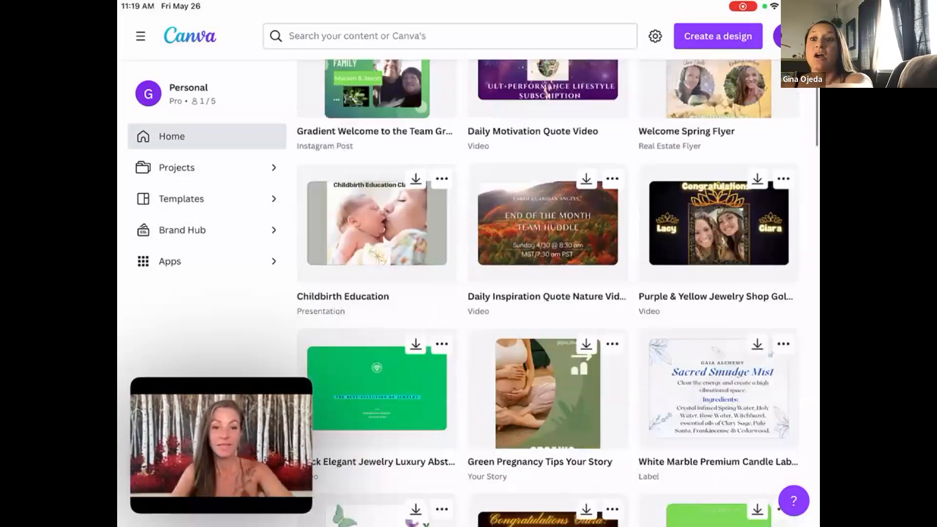
scroll(547, 293, "down", 1)
scroll(547, 293, "down", 4)
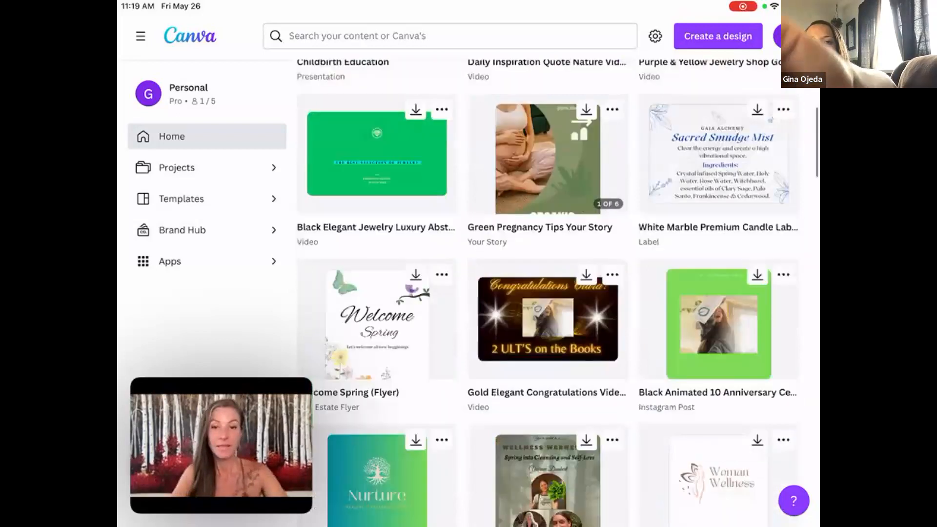
scroll(546, 293, "down", 2)
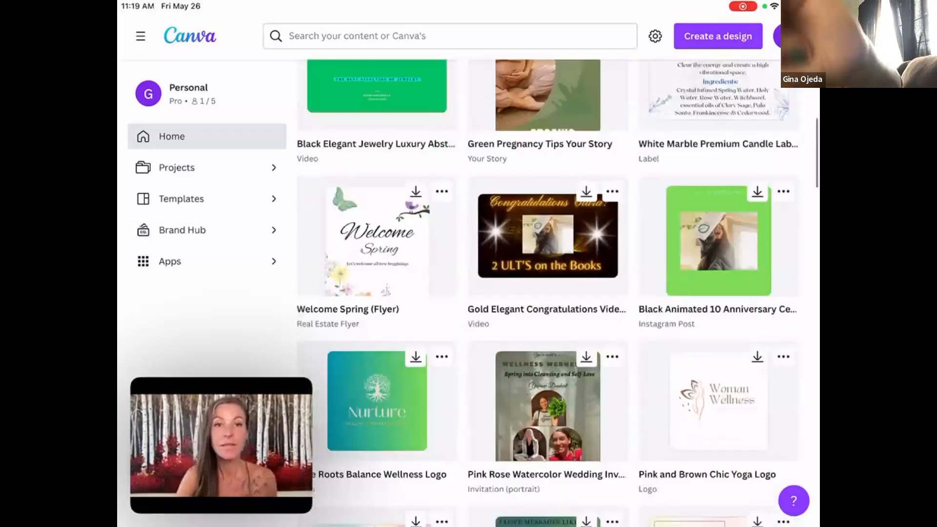
scroll(546, 292, "down", 3)
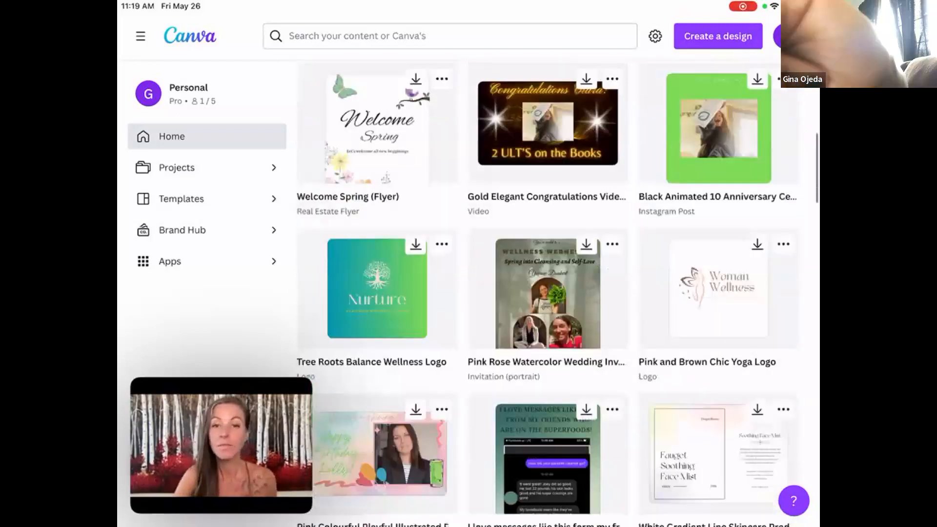
scroll(546, 293, "down", 10)
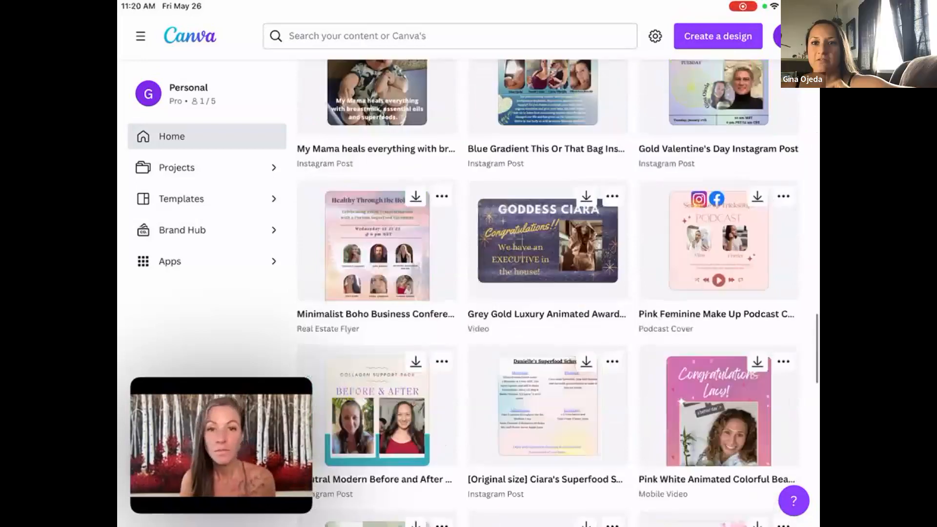
left_click(547, 241)
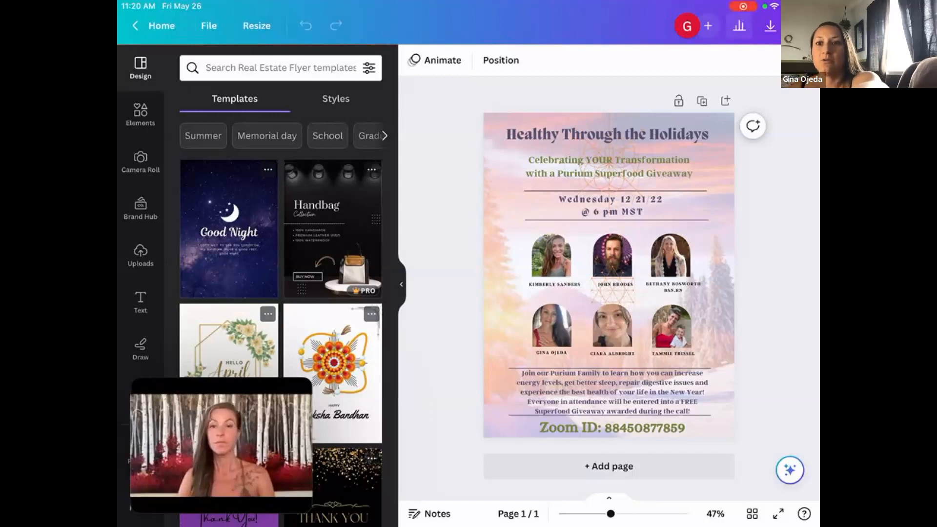
Try the flyer's background photo at transparency 100, and settle on a transparency of 22.
left_click(713, 254)
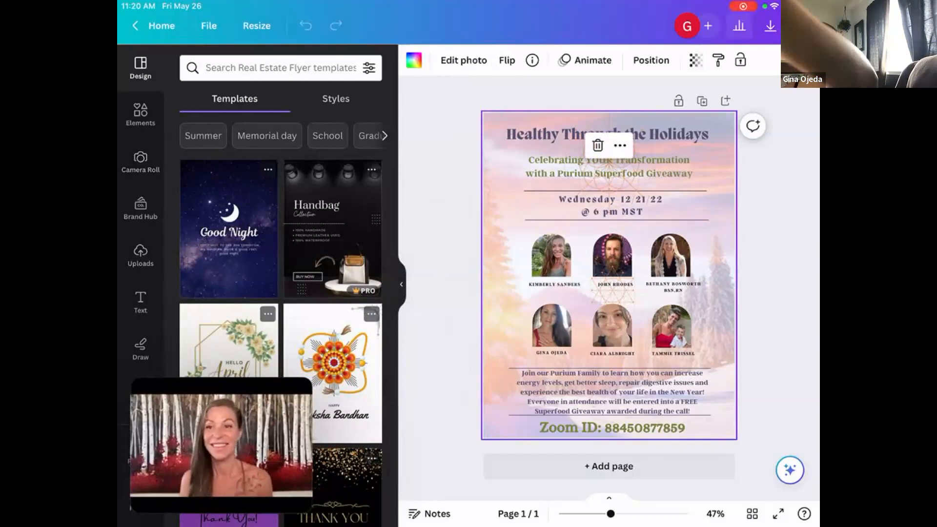
left_click(695, 60)
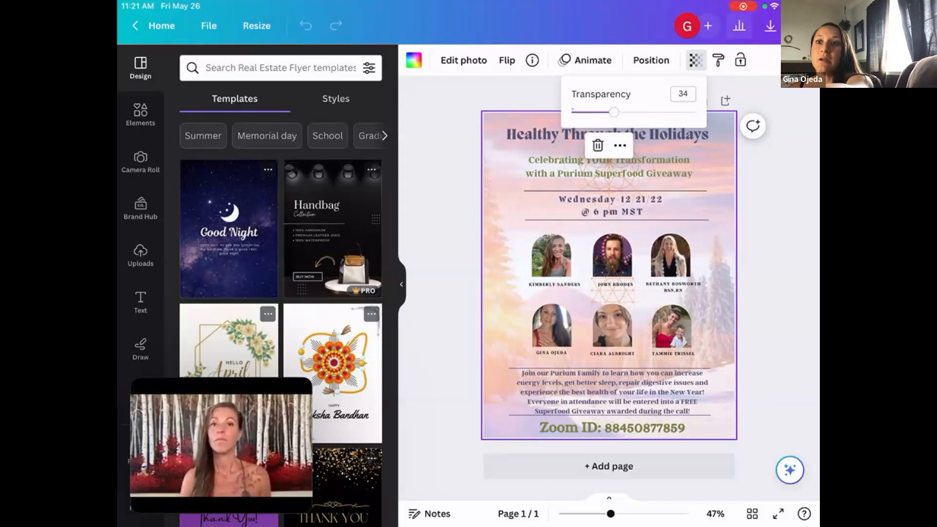
left_click_drag(614, 113, 695, 112)
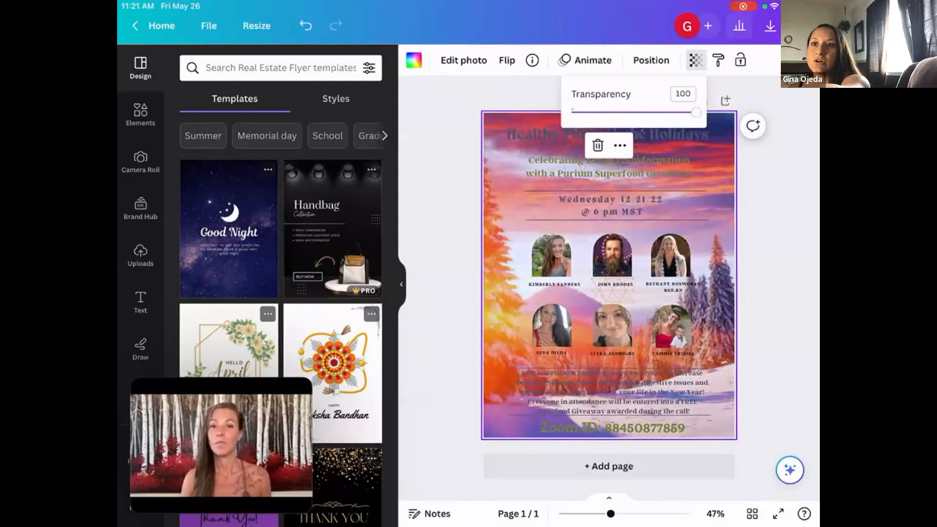
left_click_drag(696, 113, 599, 112)
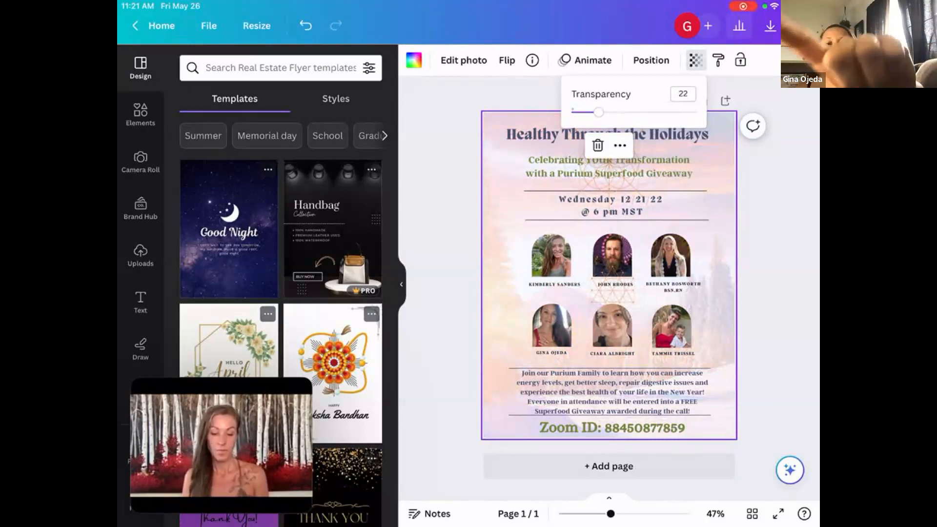
Add the overlapping-circles line graphic from the Graphics elements to the flyer, enlarge it and center it over the portraits.
left_click(141, 114)
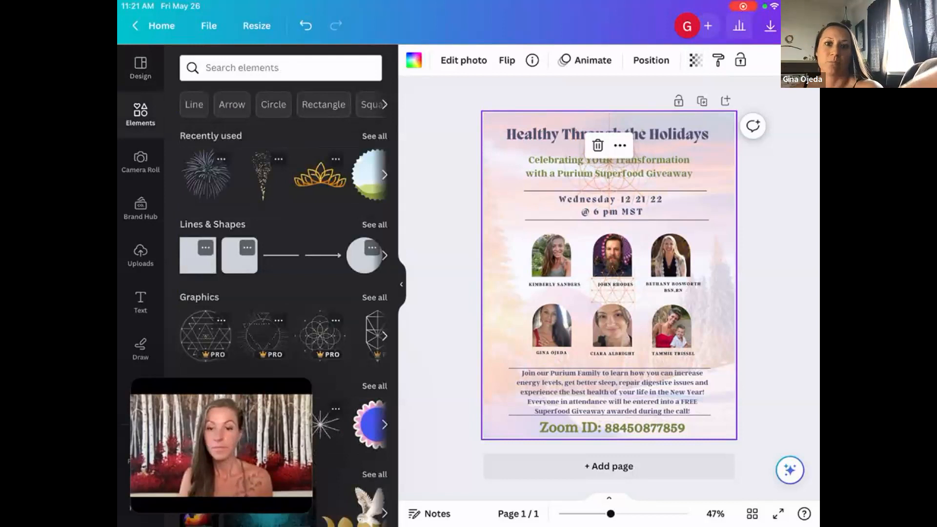
scroll(283, 293, "down", 3)
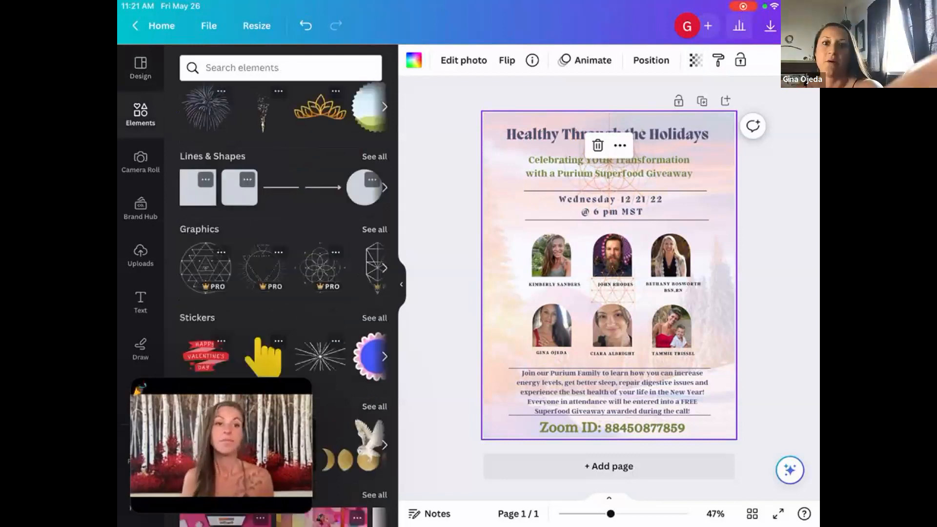
scroll(283, 268, "right", 1)
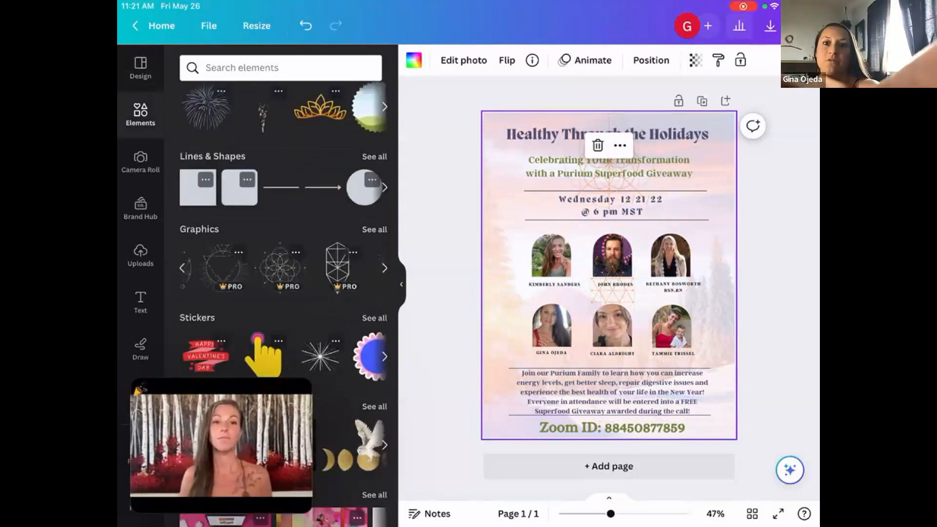
scroll(283, 268, "right", 1)
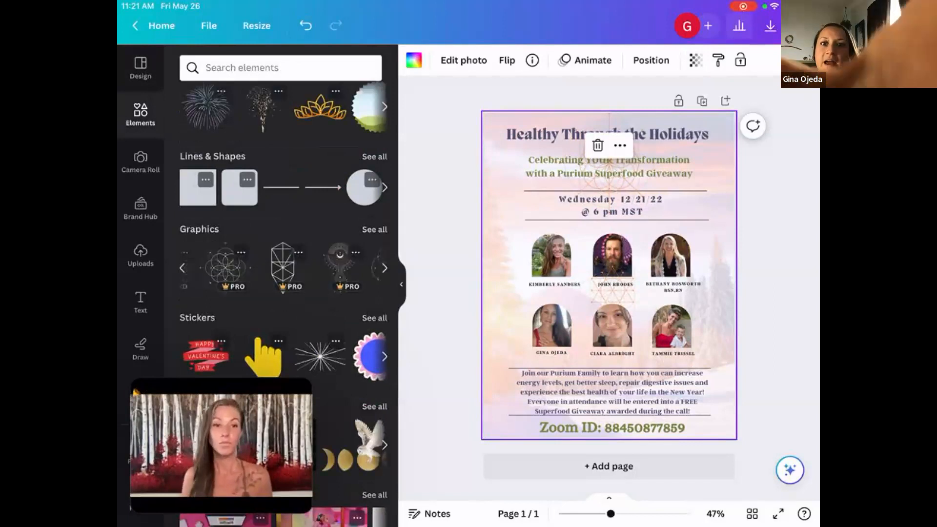
scroll(283, 268, "right", 2)
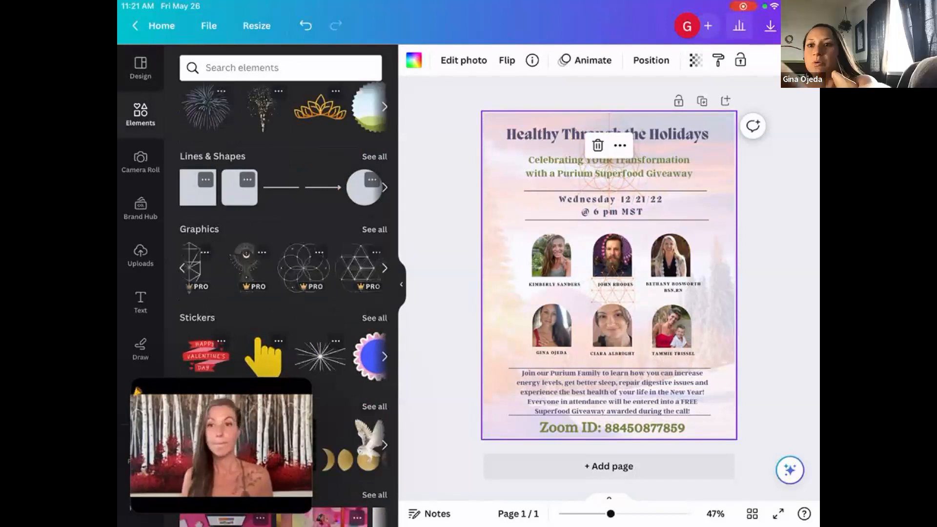
left_click(304, 268)
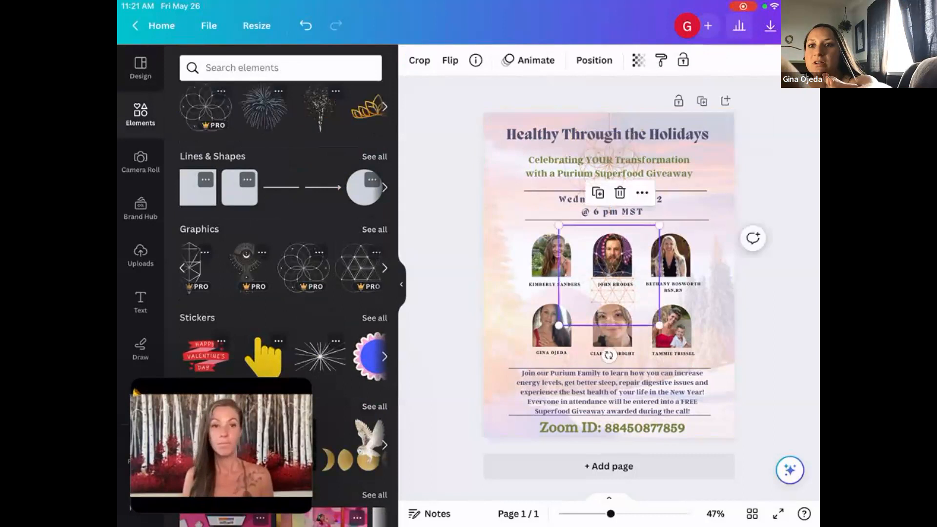
left_click_drag(559, 326, 516, 367)
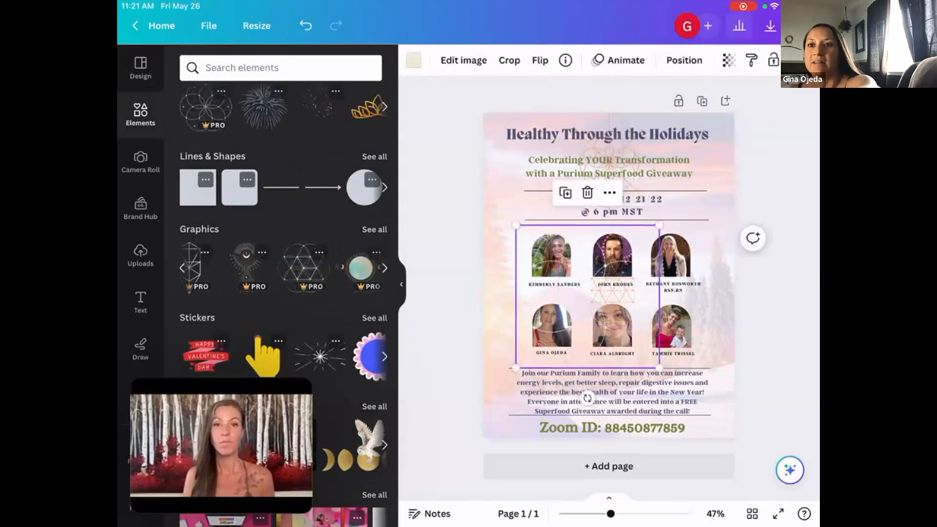
left_click_drag(588, 296, 616, 270)
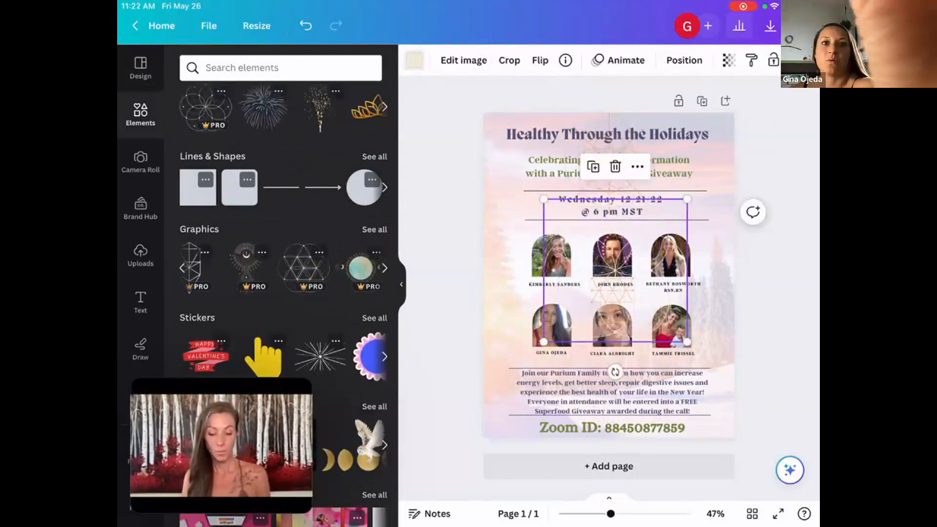
Recolor the overlapping-circles graphic with the orange document color, and delete the graphic from the flyer.
left_click(414, 60)
left_click(368, 138)
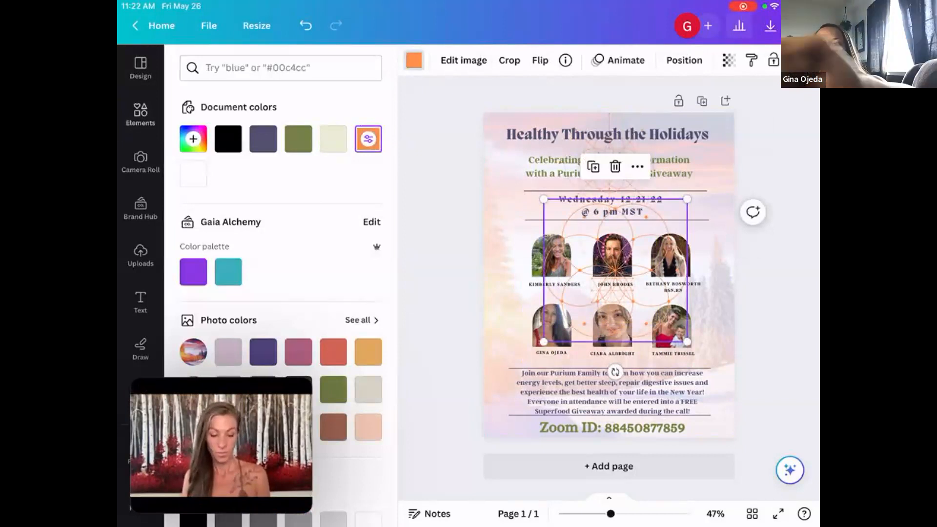
left_click(140, 114)
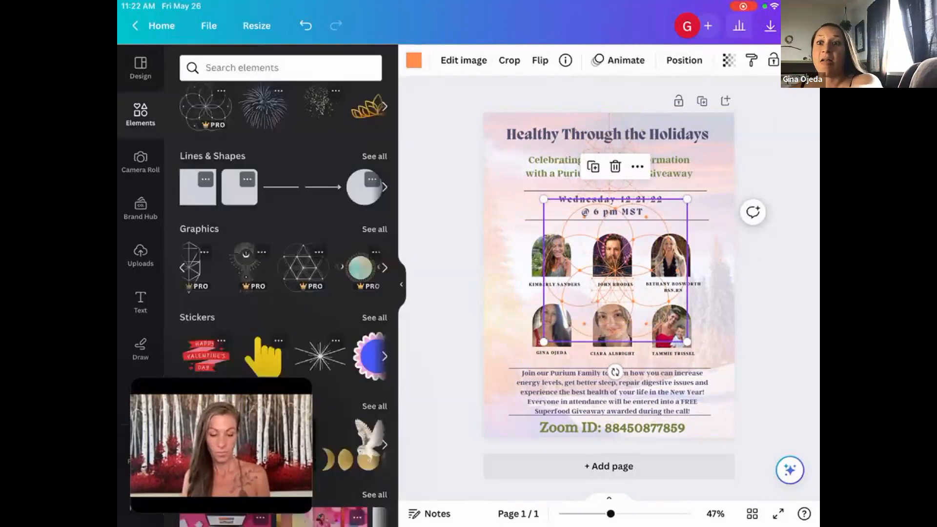
left_click(615, 166)
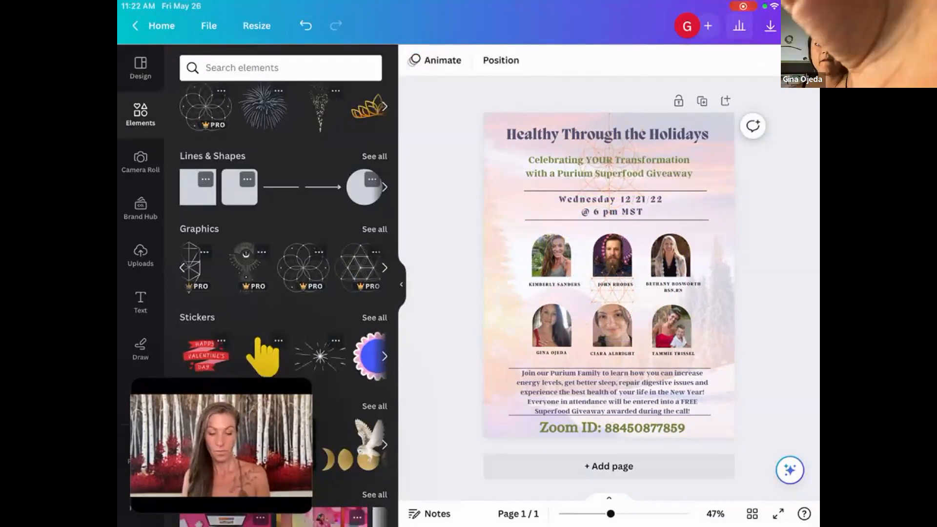
Search the elements for photo frames, browse the results, and add the oval frame from the Frames category to the flyer.
left_click(281, 67)
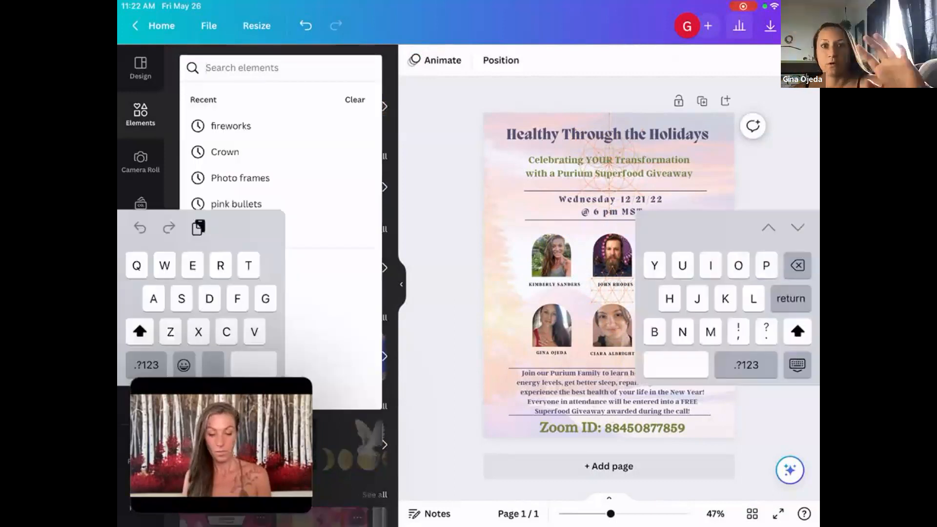
left_click(240, 178)
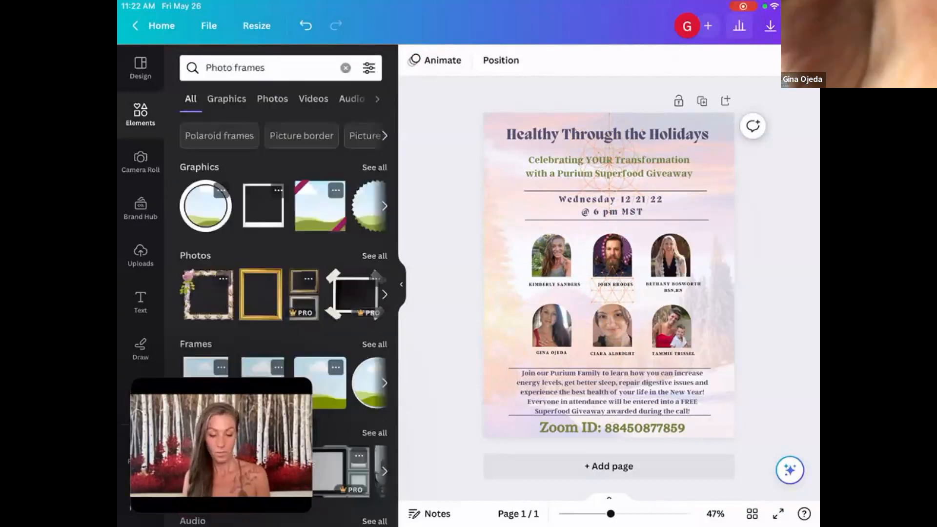
left_click(384, 206)
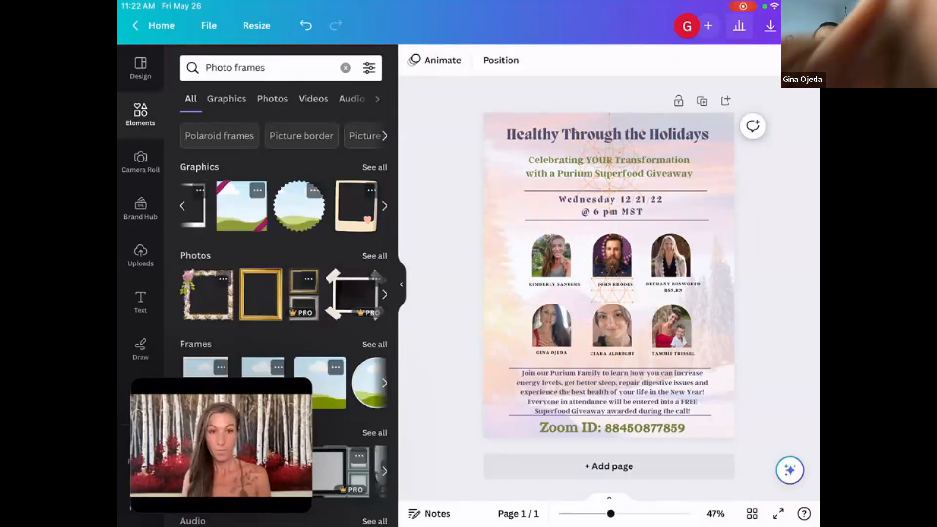
scroll(283, 293, "down", 2)
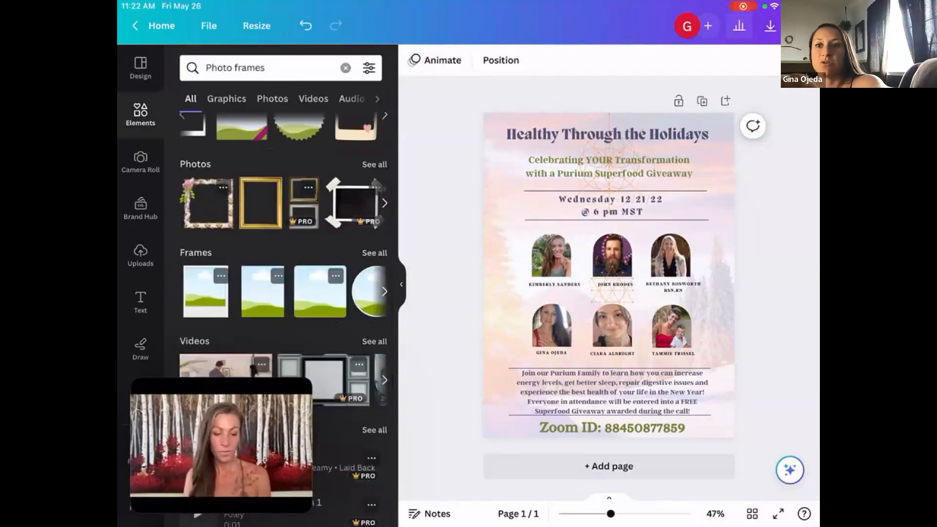
left_click(384, 292)
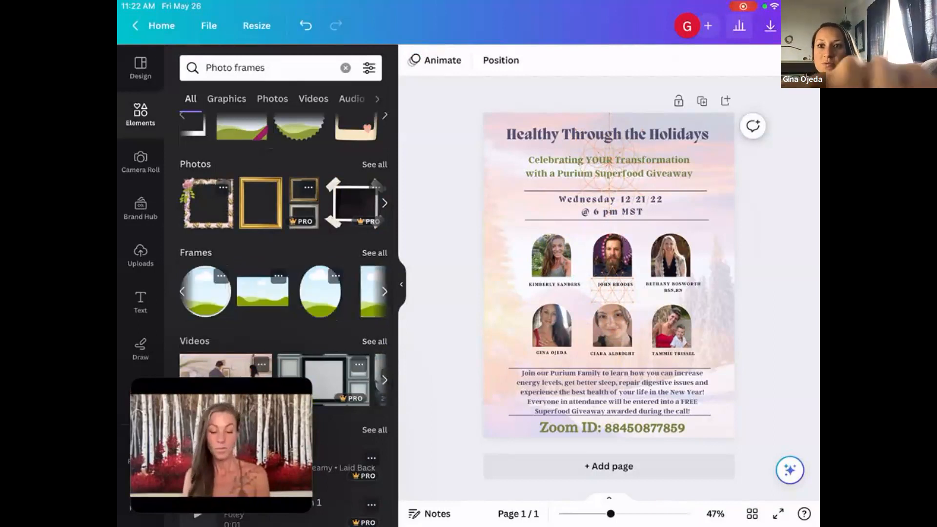
left_click(384, 291)
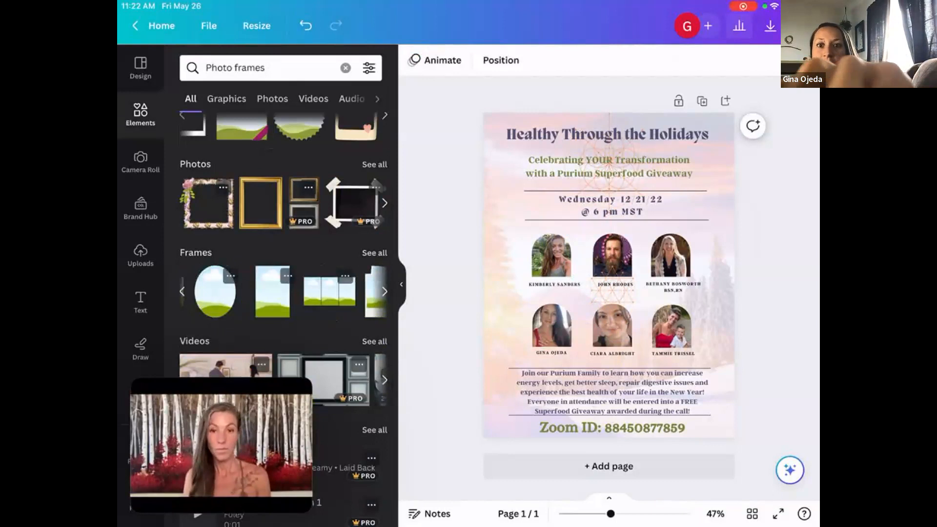
scroll(283, 291, "right", 2)
scroll(283, 291, "right", 1)
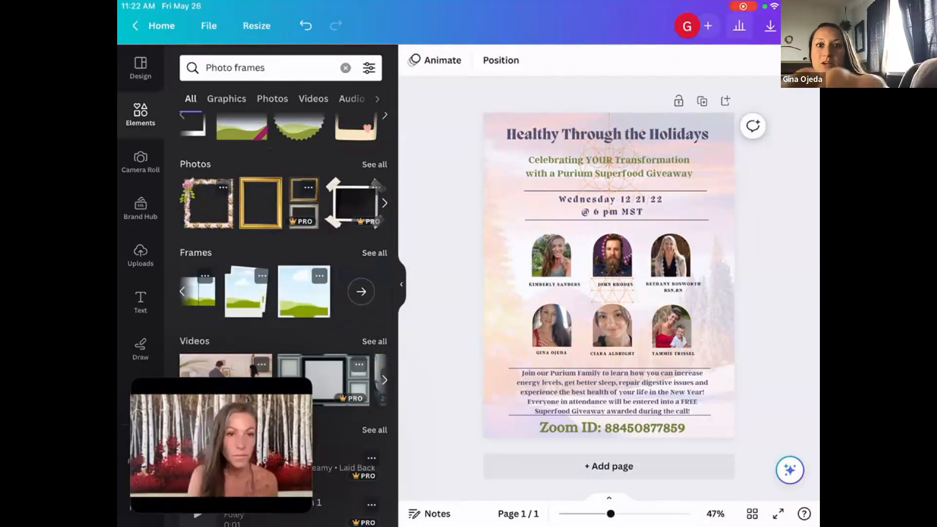
scroll(283, 291, "left", 2)
scroll(283, 291, "left", 2)
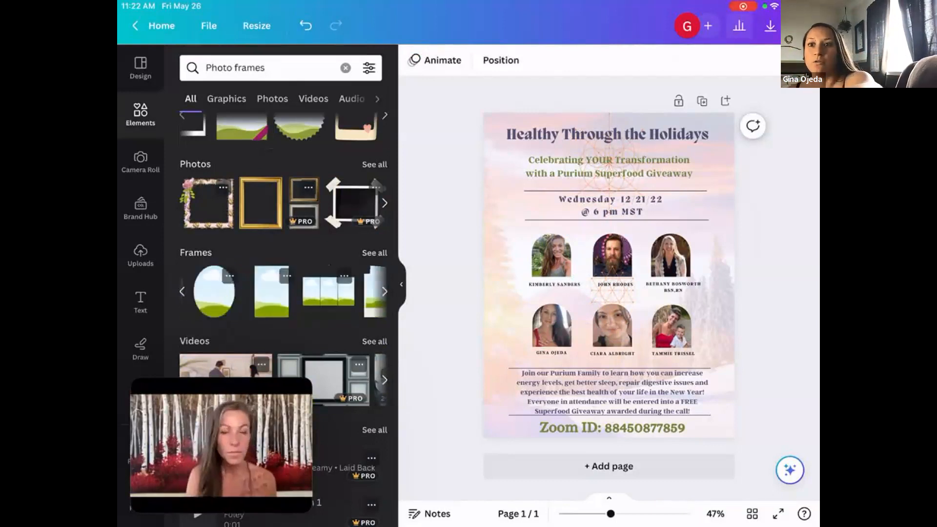
left_click(214, 291)
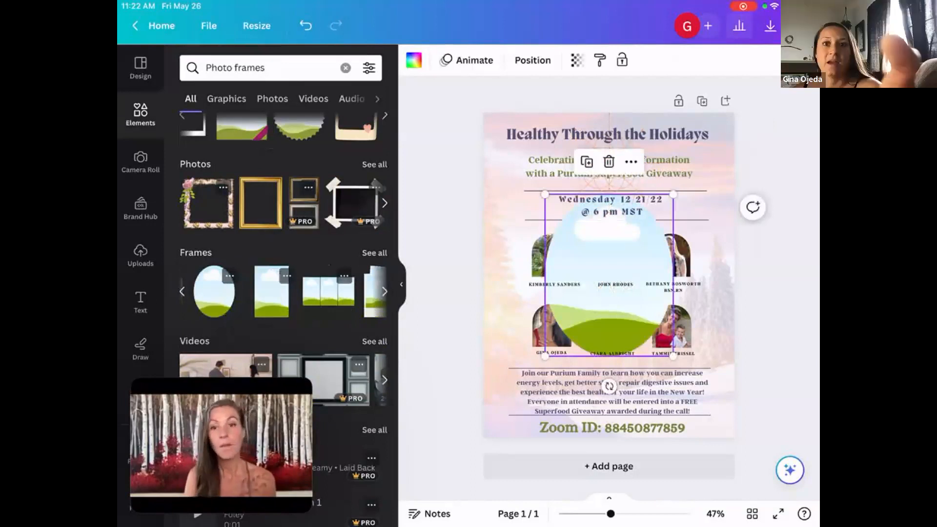
Fill the oval frame with the uploaded photo of the woman in a green T-shirt holding a smoothie.
left_click(141, 255)
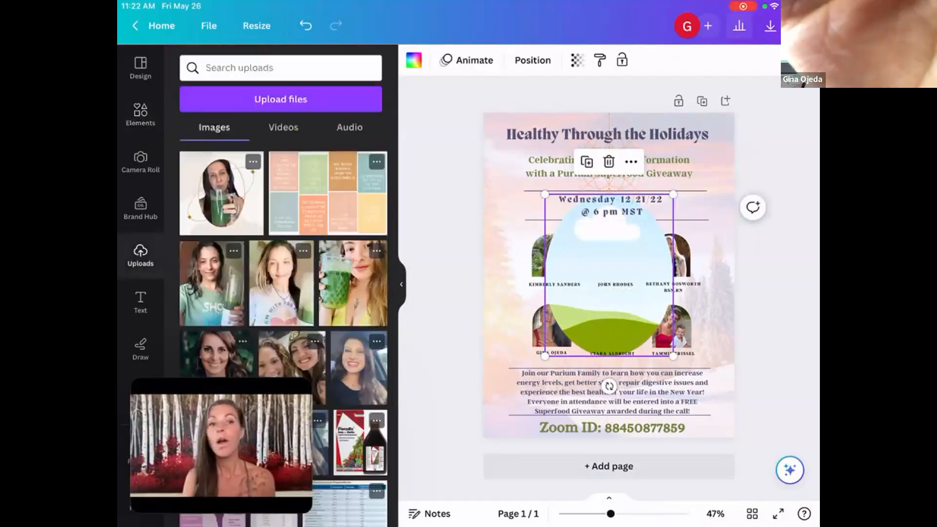
scroll(283, 332, "down", 2)
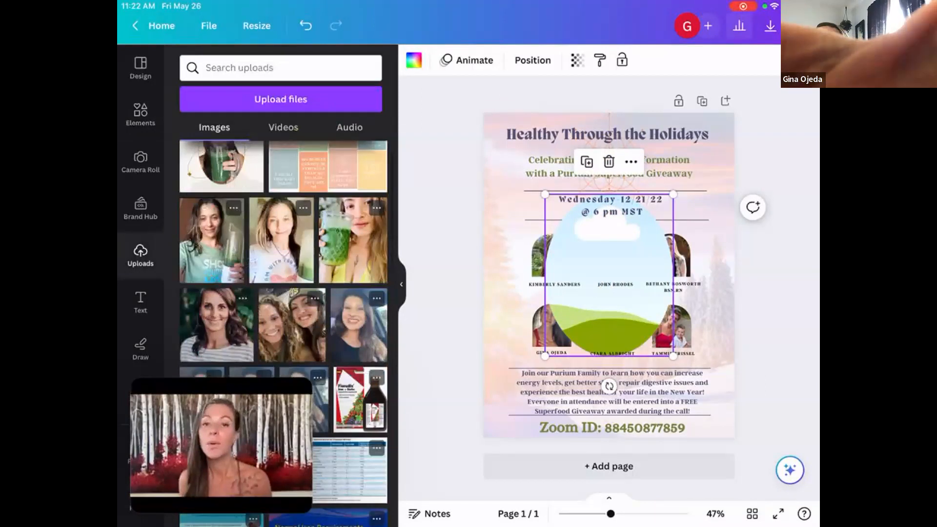
scroll(283, 332, "up", 1)
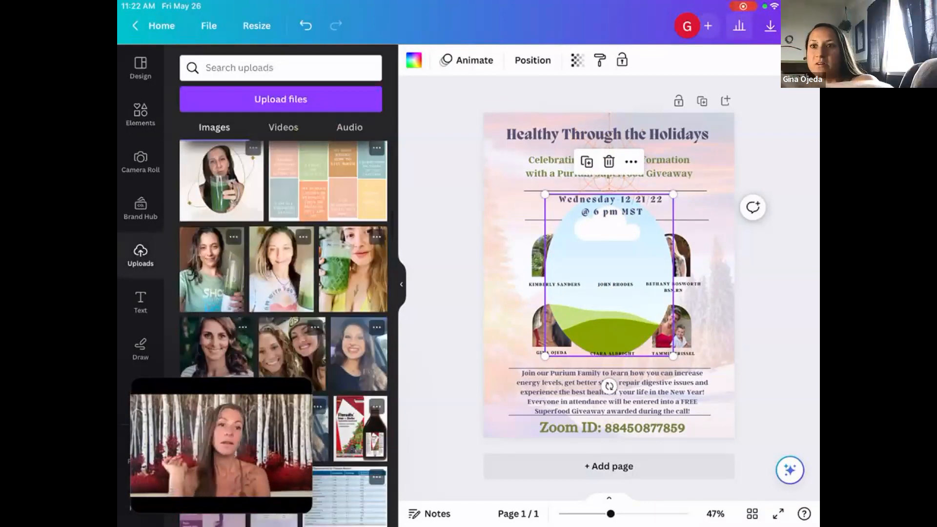
left_click(211, 269)
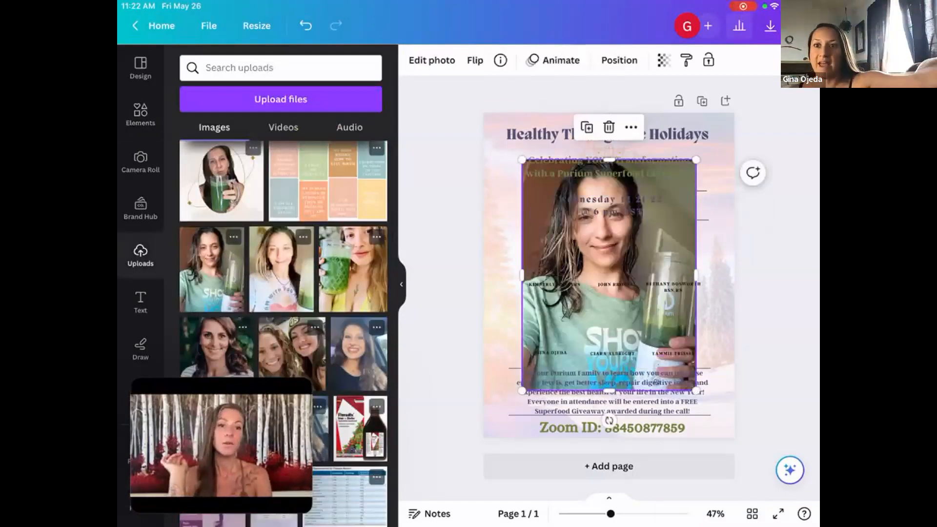
left_click_drag(609, 273, 608, 281)
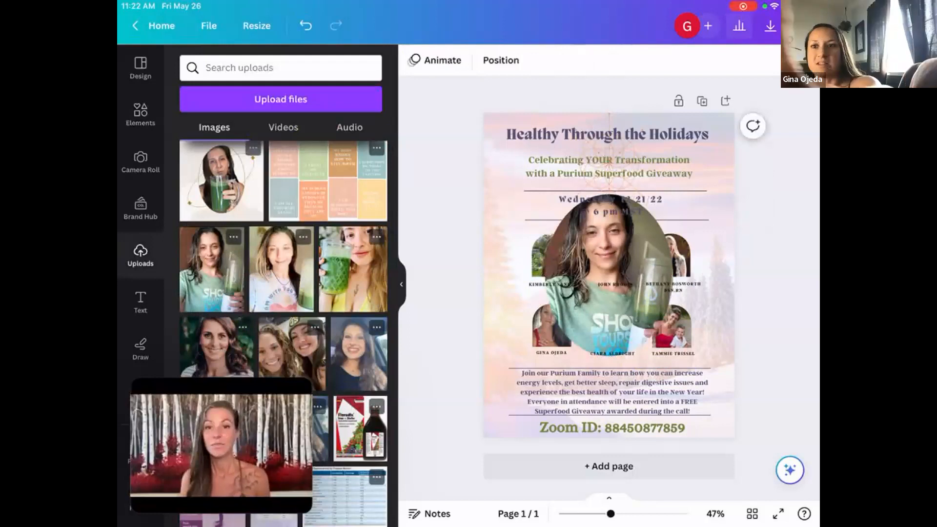
Add the green T-shirt photo once more as a loose image, shift it over the flyer's left side, and delete it.
left_click(212, 269)
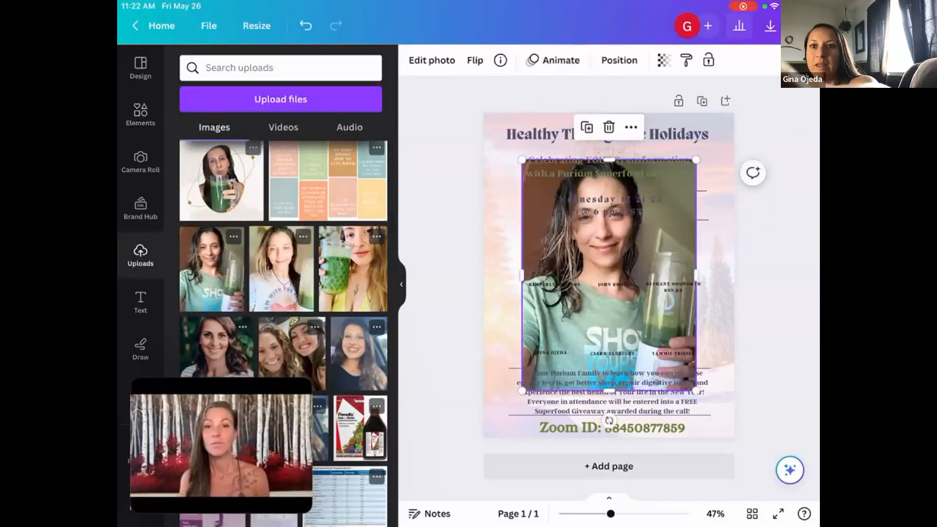
left_click_drag(609, 273, 533, 246)
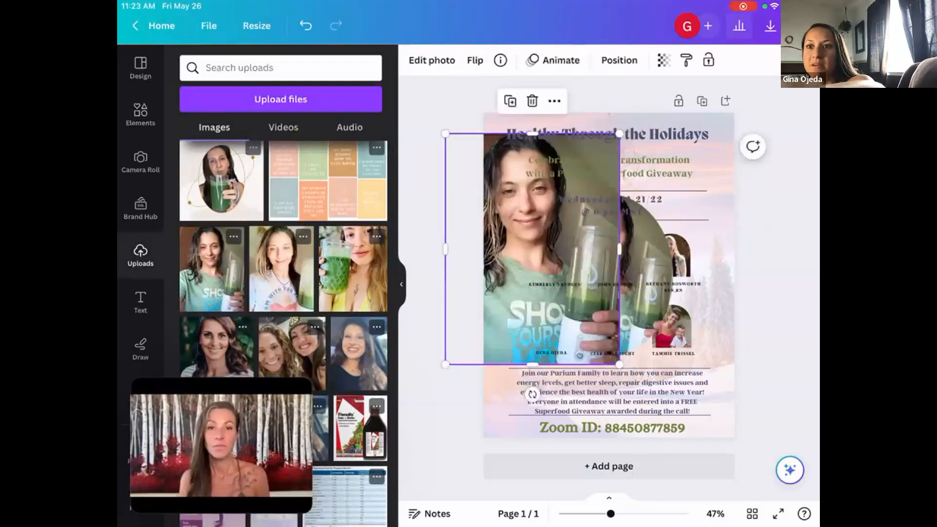
left_click(532, 101)
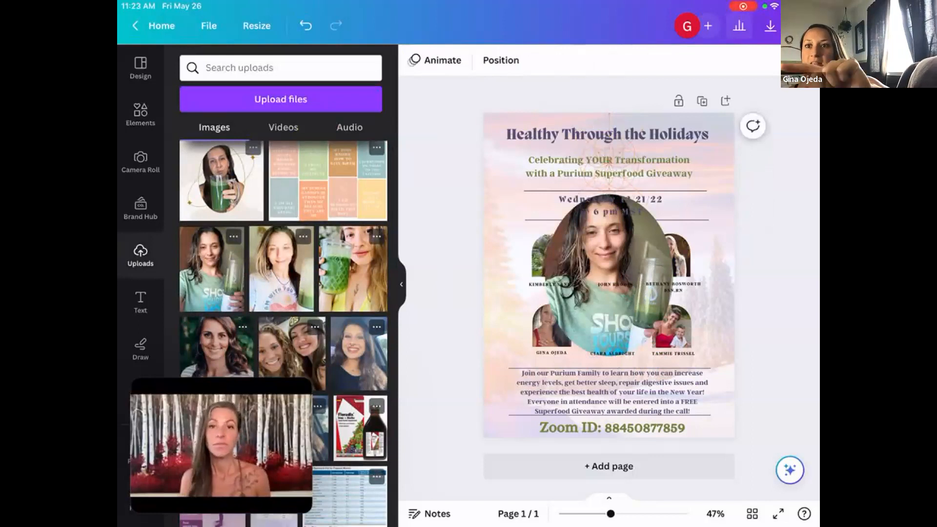
Delete the oval frame together with its photo from the flyer.
left_click(609, 275)
left_click(608, 161)
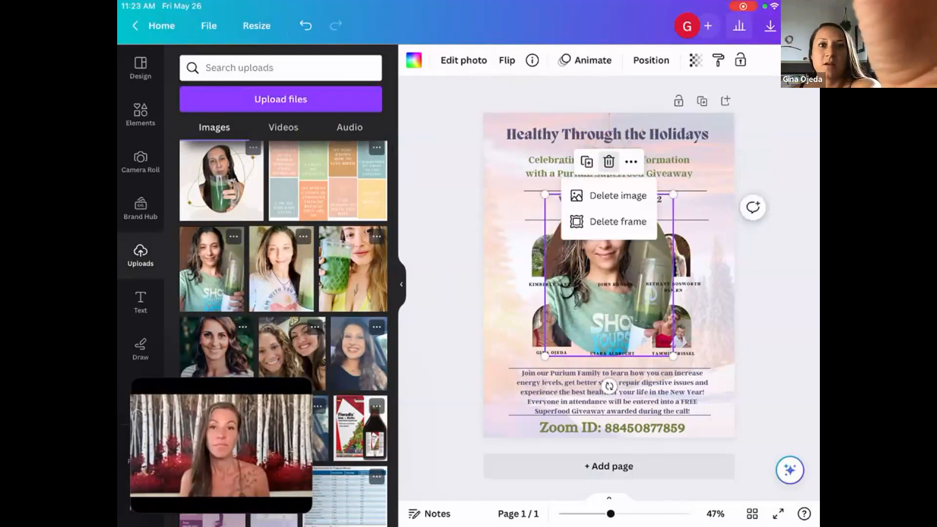
left_click(618, 221)
Clear the photo frames search, try a plain line from Lines & Shapes stretched across the flyer's full width, and delete it.
left_click(140, 113)
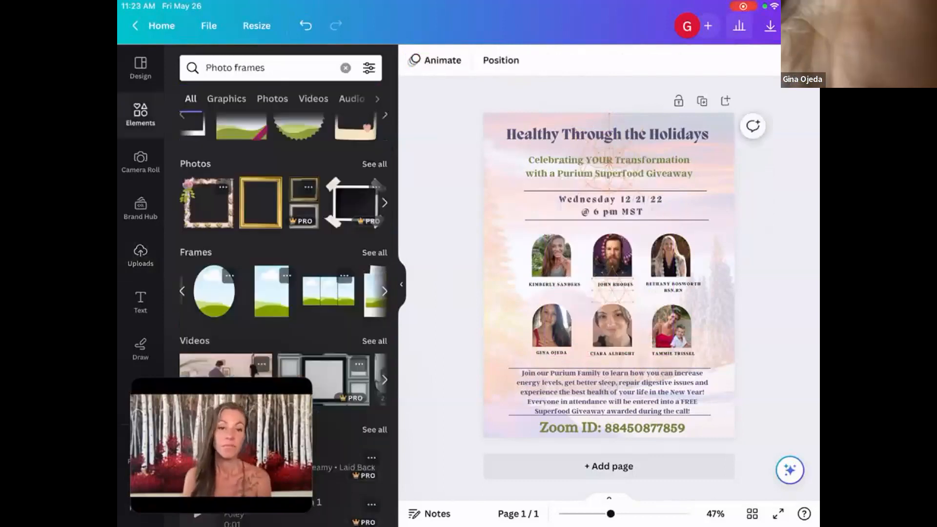
scroll(283, 292, "up", 3)
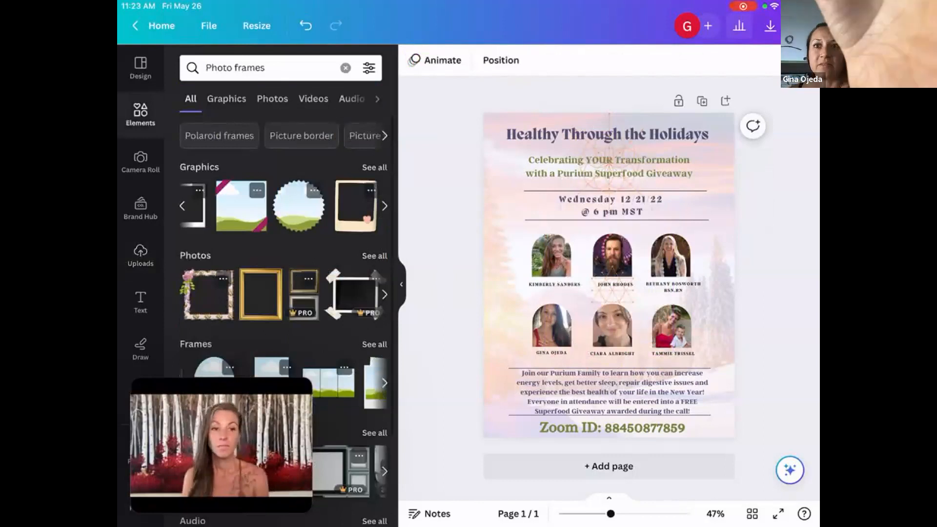
left_click(346, 68)
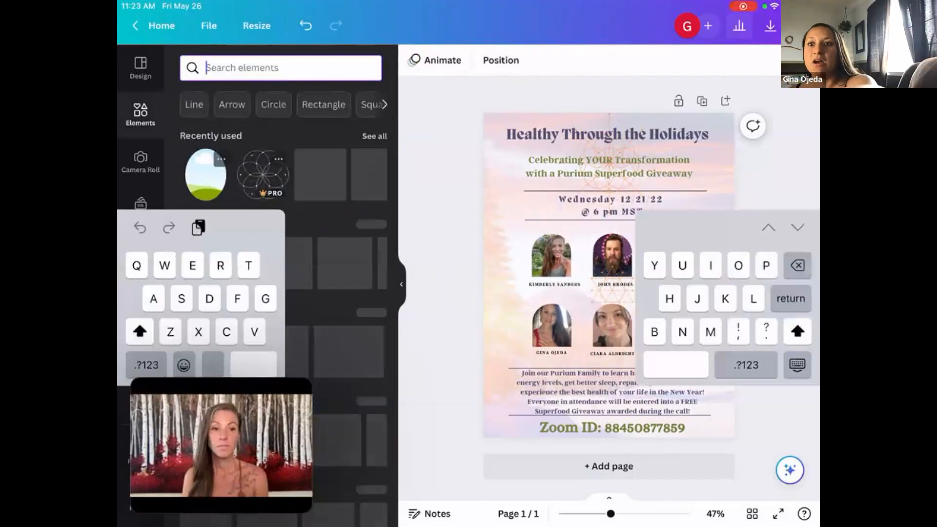
scroll(336, 293, "down", 2)
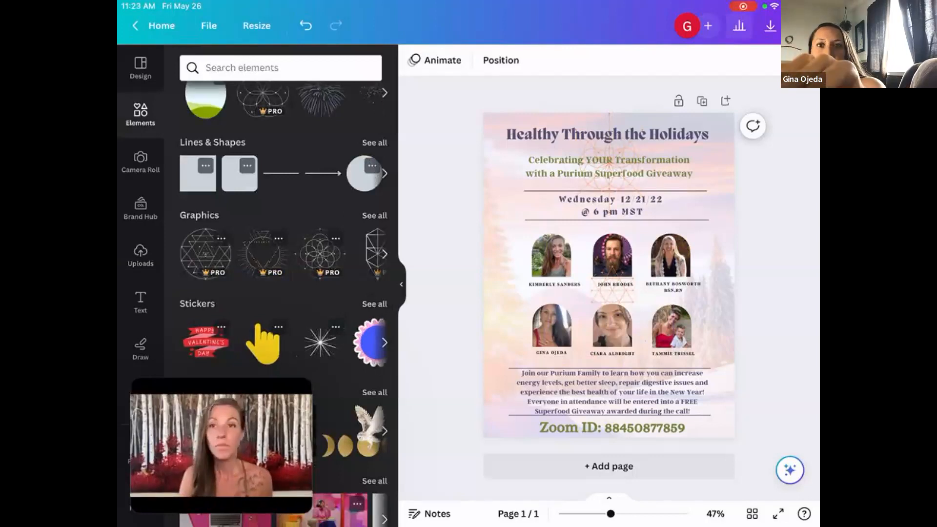
left_click(281, 173)
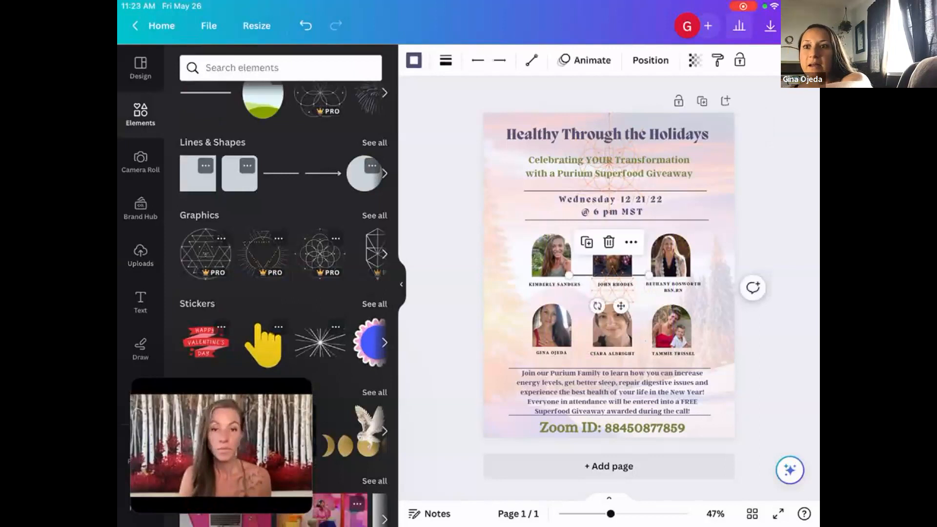
left_click_drag(649, 274, 735, 275)
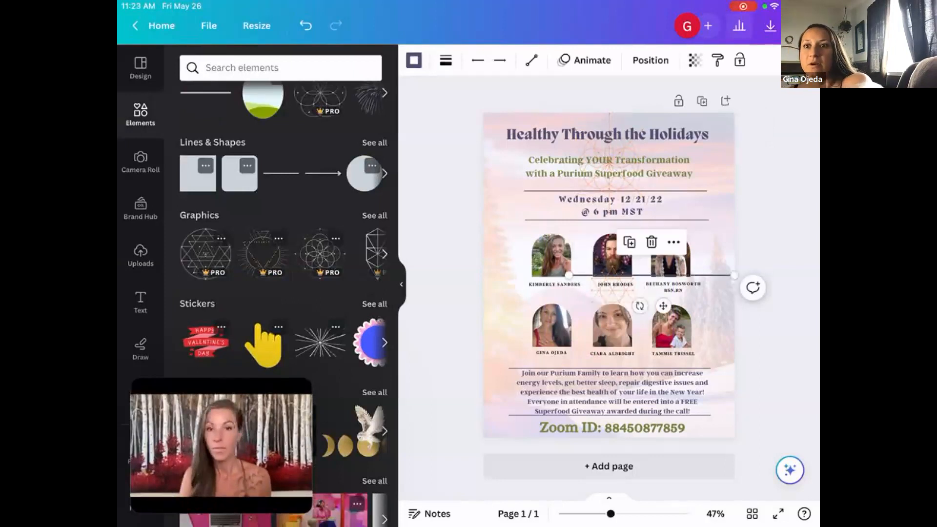
left_click_drag(569, 275, 483, 274)
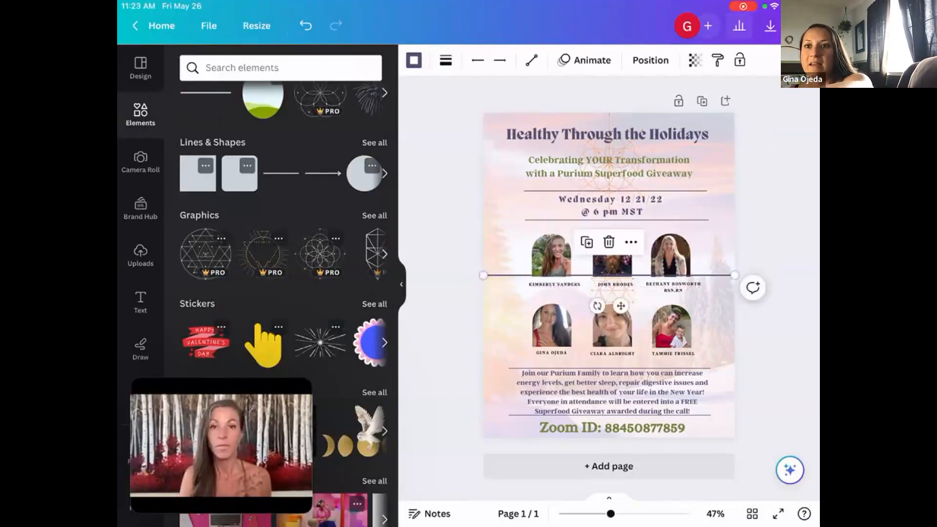
left_click_drag(621, 306, 613, 242)
left_click(602, 179)
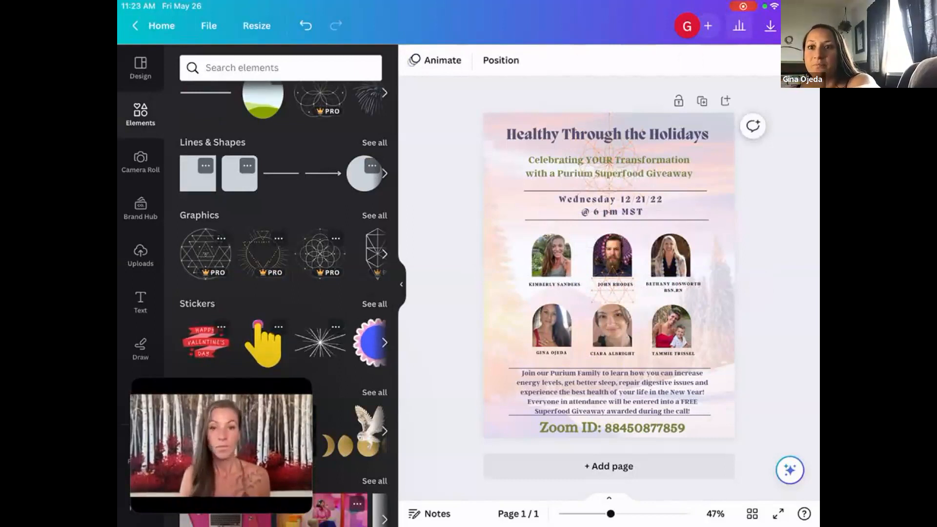
Move the name caption of the first portrait in the upper row from below the photo to just above it.
left_click(554, 284)
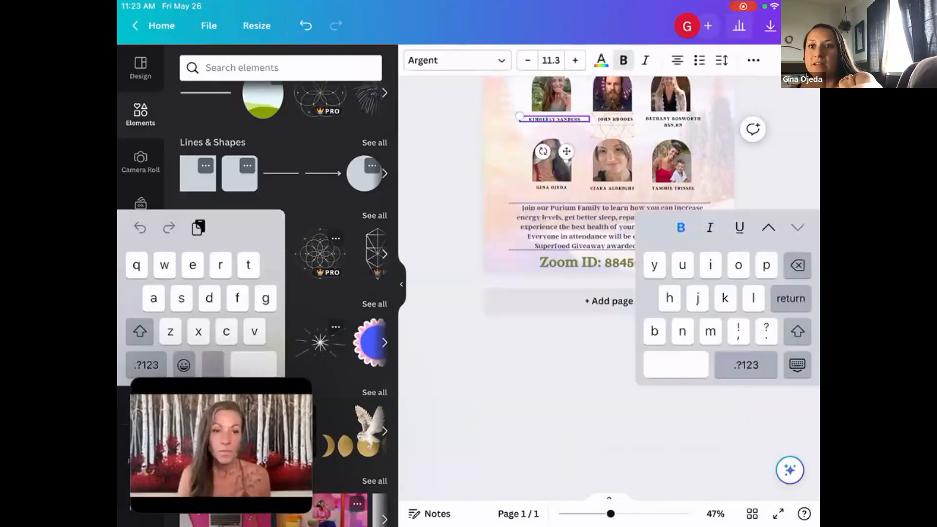
scroll(609, 184, "up", 2)
left_click(714, 175)
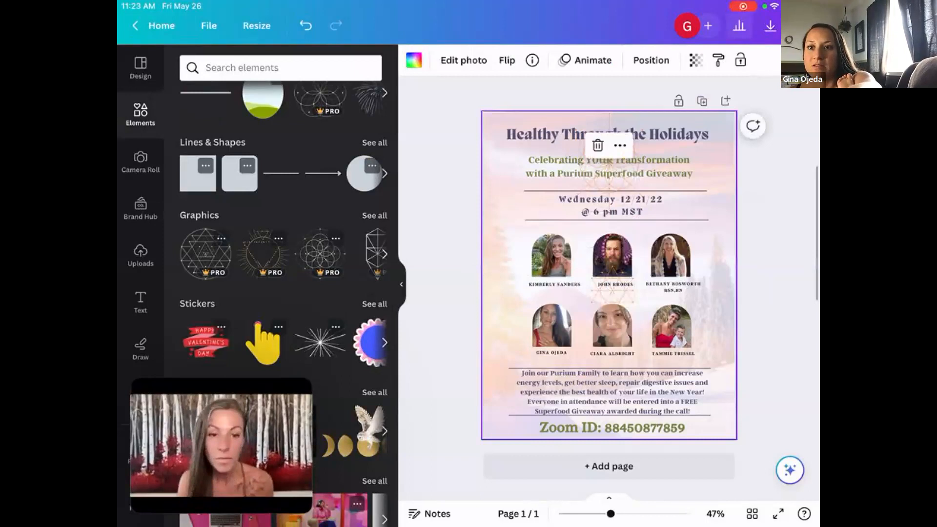
left_click(554, 284)
left_click_drag(554, 284, 552, 228)
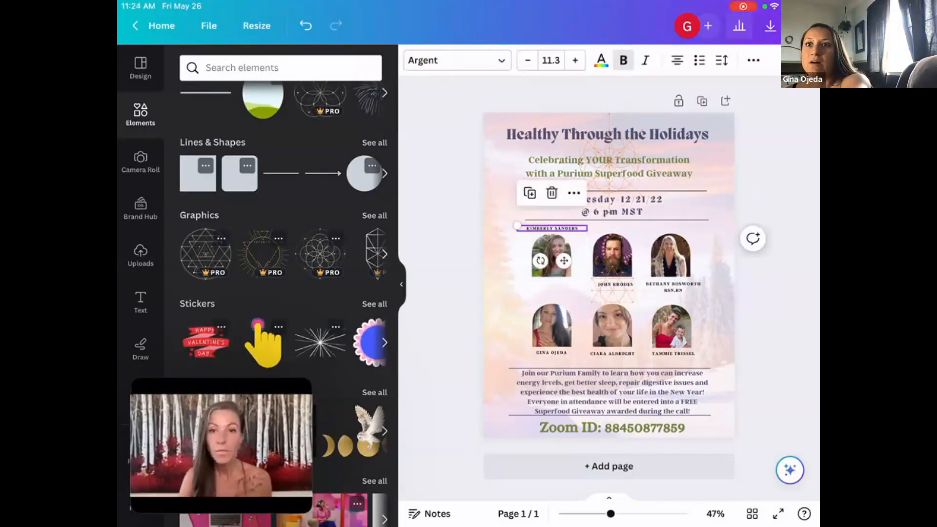
Apply the Curve text effect to the moved name caption and set its curve to 45 so it arches over the portrait.
left_click(753, 60)
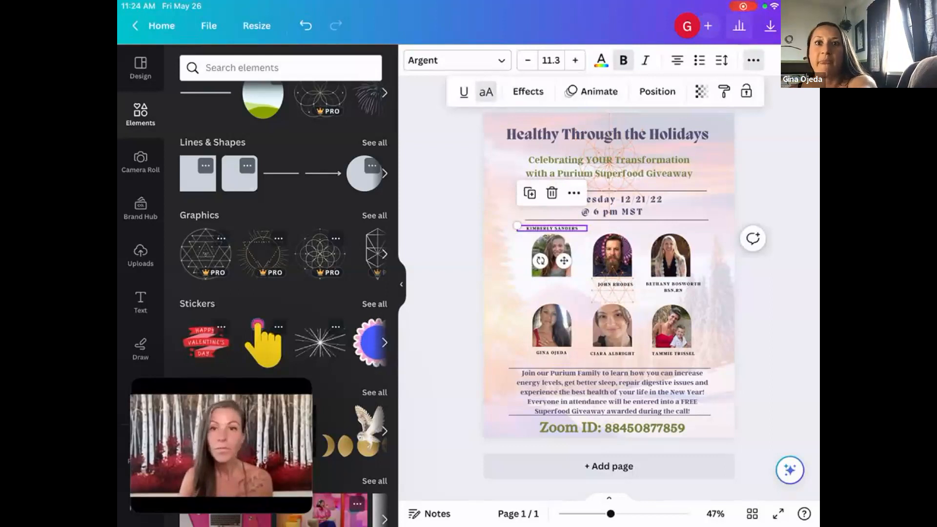
left_click(528, 91)
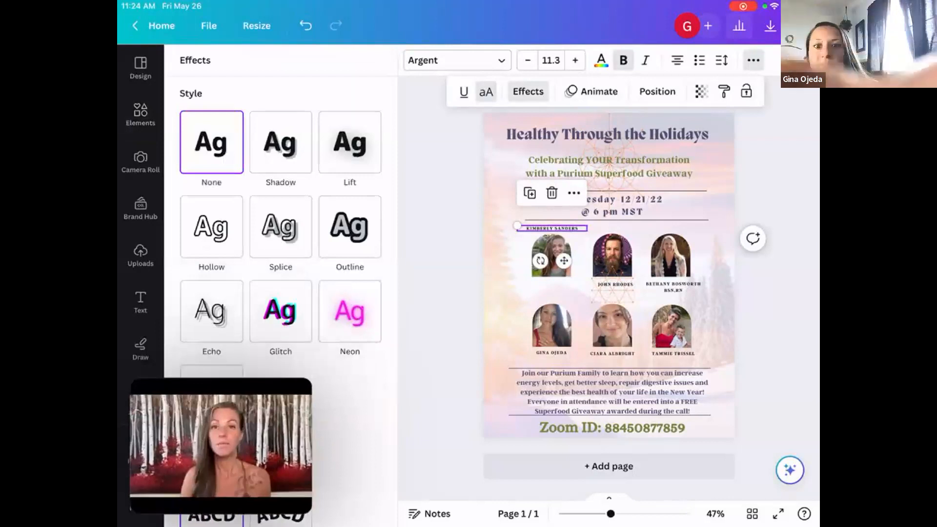
scroll(281, 293, "down", 2)
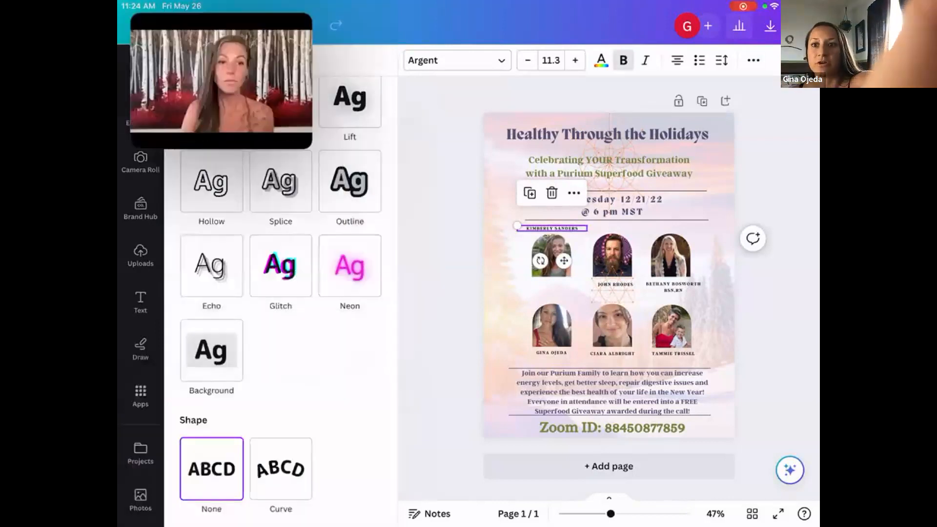
left_click(281, 468)
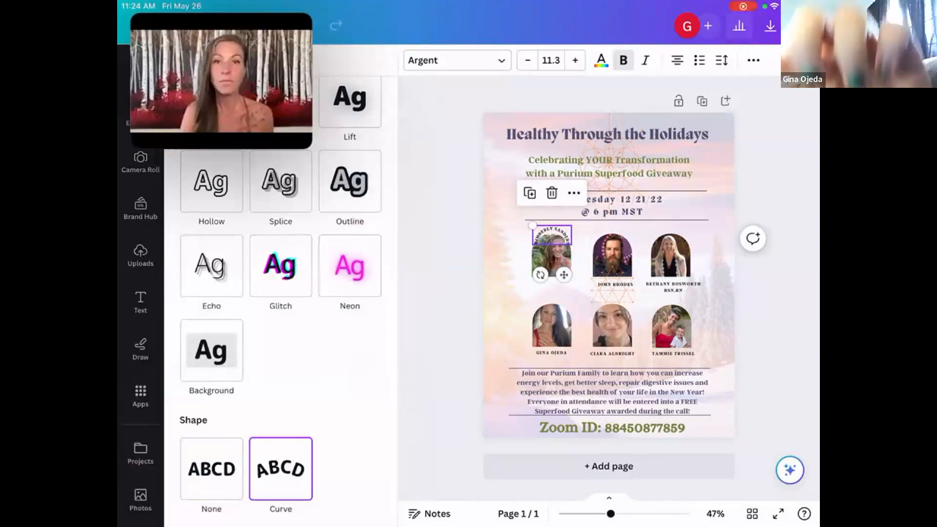
scroll(280, 292, "down", 2)
scroll(281, 293, "up", 1)
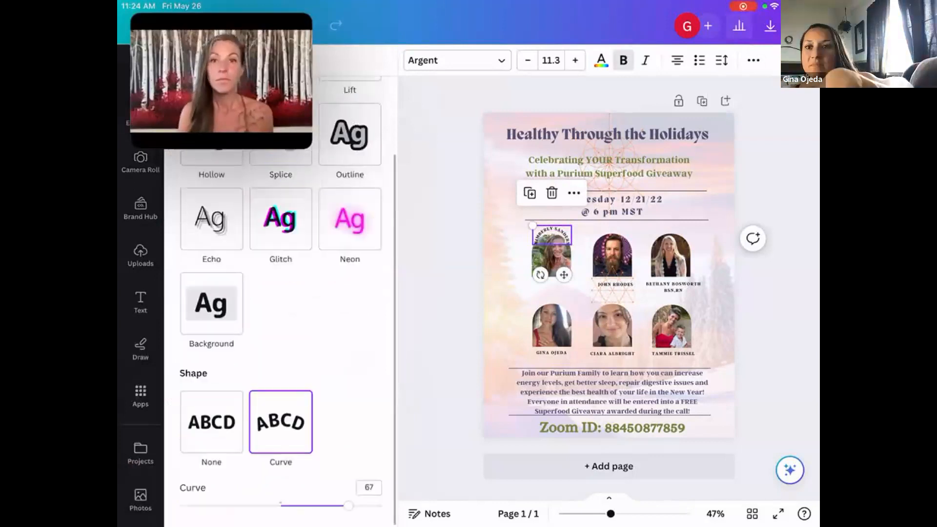
left_click_drag(348, 506, 326, 506)
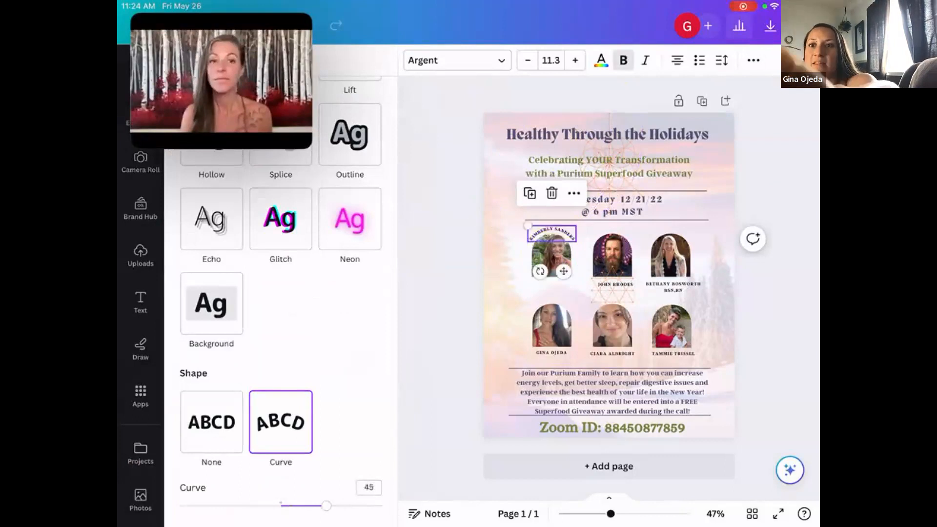
Select the flyer's background photo and look through the recently used elements.
left_click(507, 292)
left_click(508, 293)
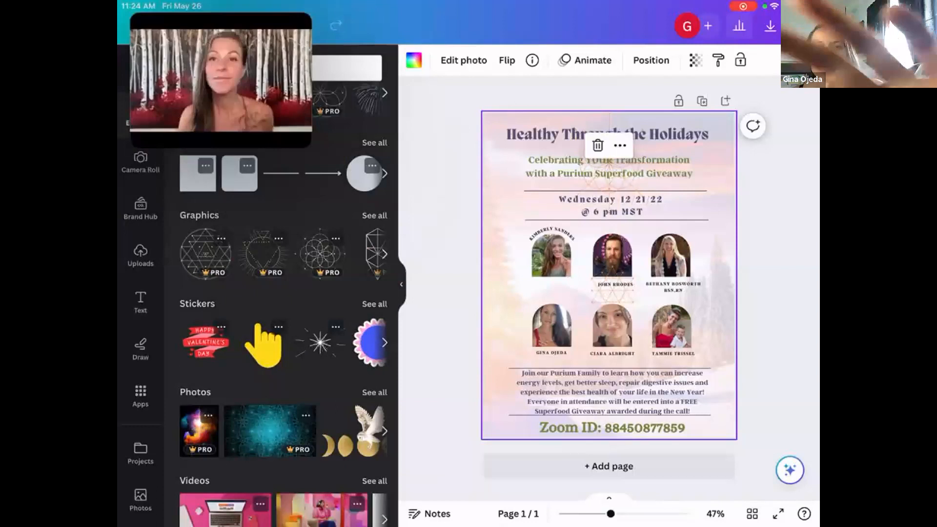
scroll(283, 268, "up", 3)
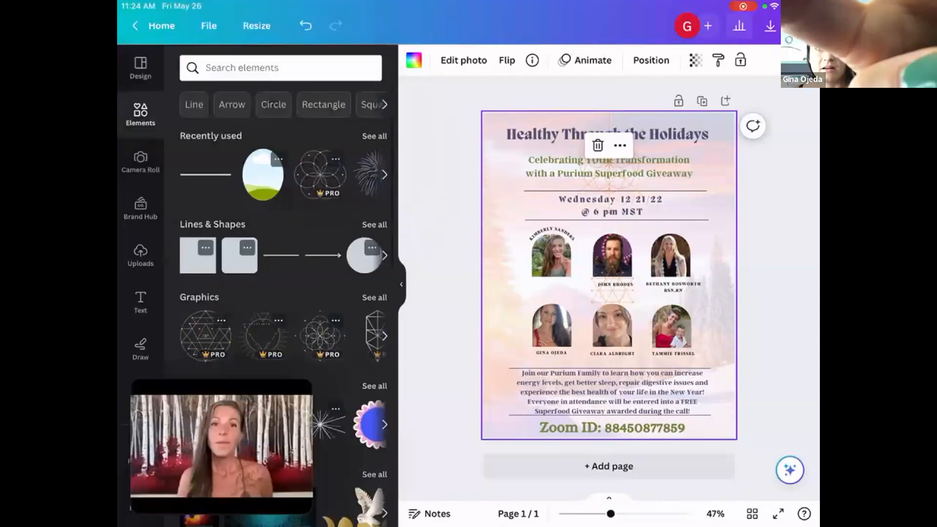
scroll(283, 175, "right", 3)
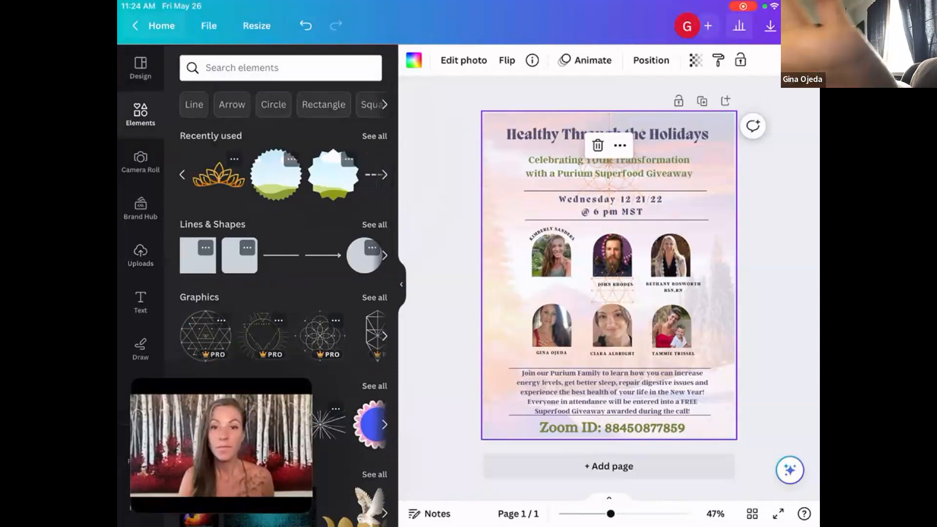
Leave the flyer, open the Daily Motivation Quote Video design from the recent designs, and play it.
left_click(154, 26)
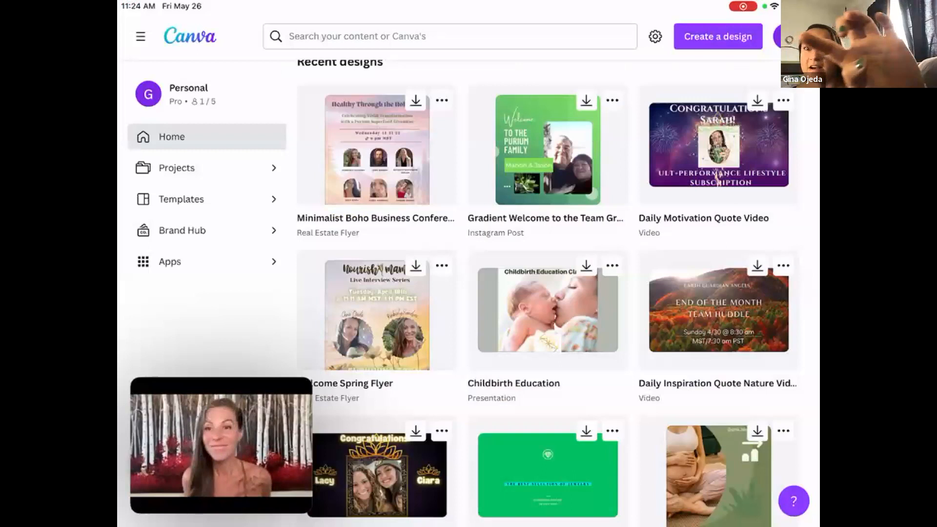
left_click(547, 150)
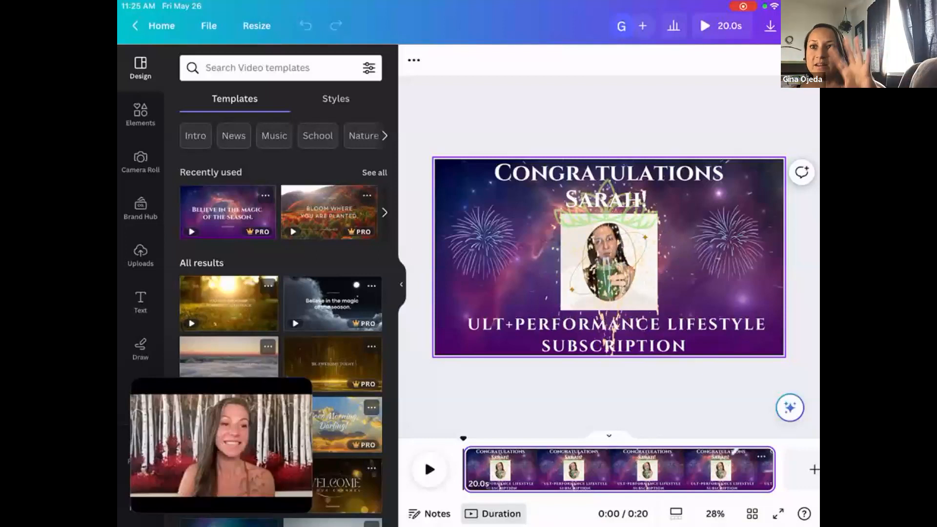
left_click(423, 456)
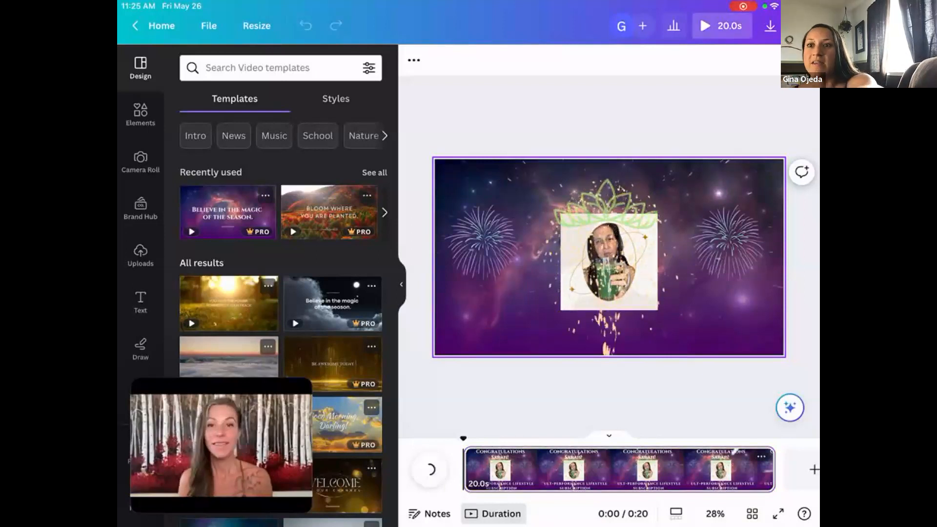
Select each fireworks graphic and the confetti graphic over the photo in turn, and play the video again.
left_click(481, 244)
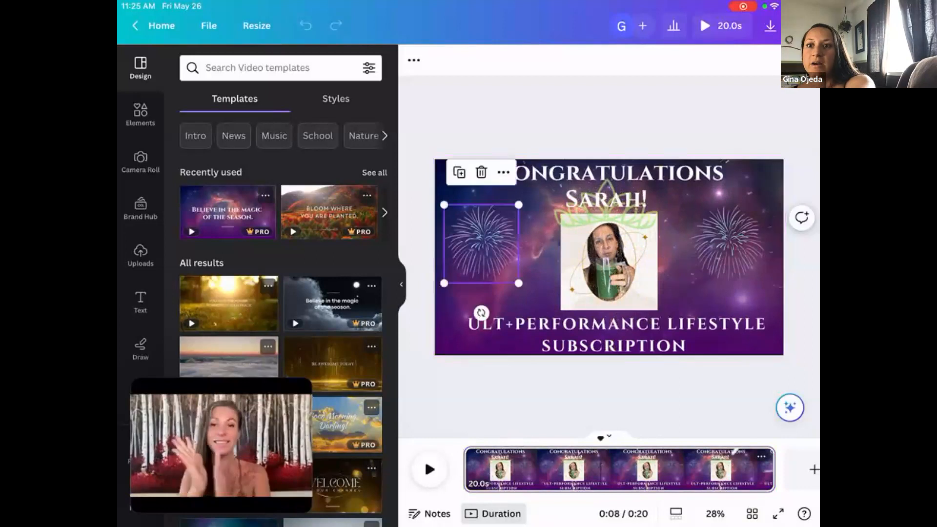
left_click(726, 243)
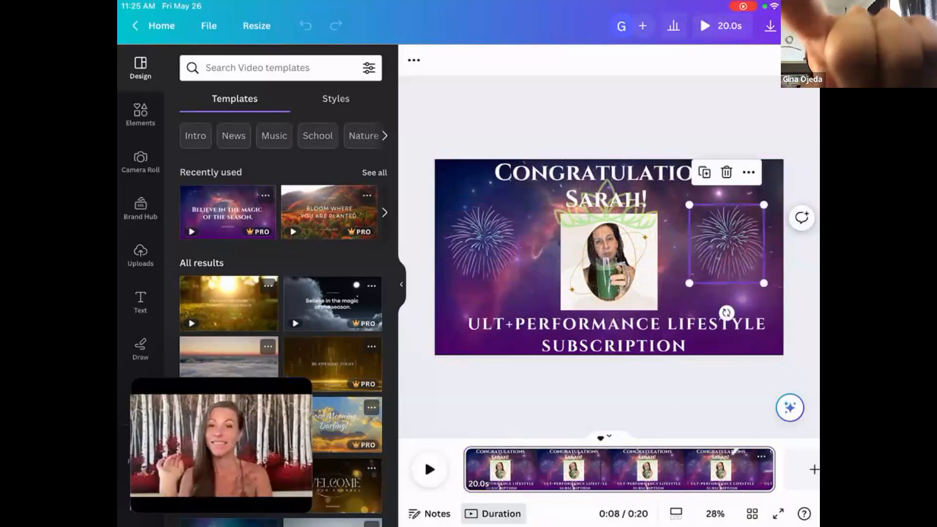
left_click(609, 256)
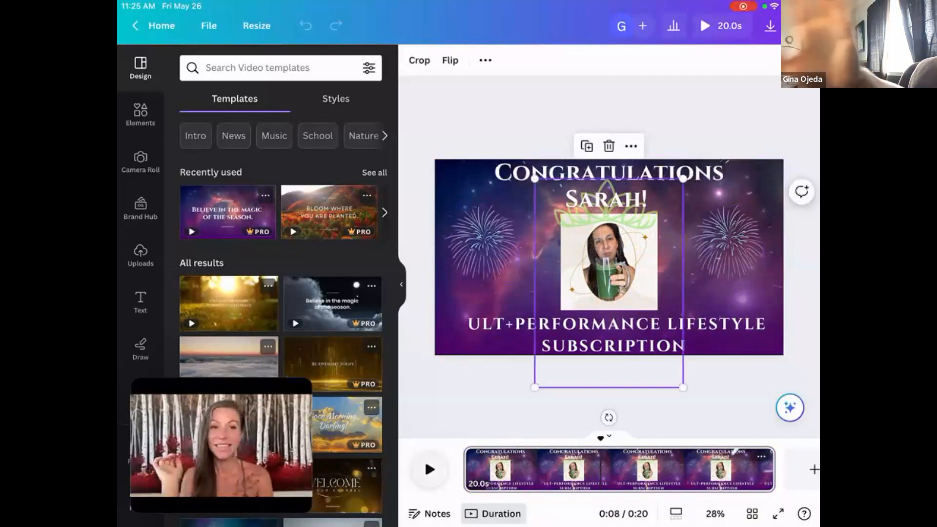
left_click(425, 459)
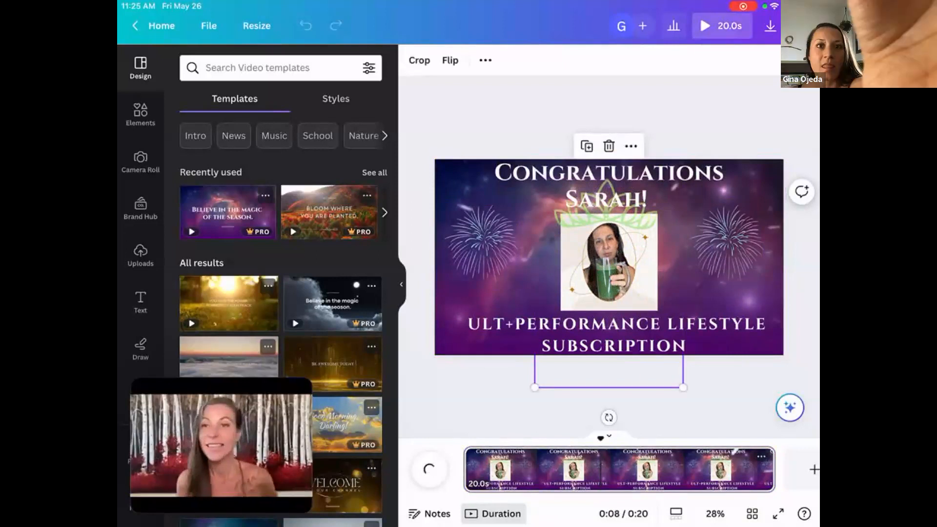
Return to the home page and search the template library for "video templates".
left_click(161, 26)
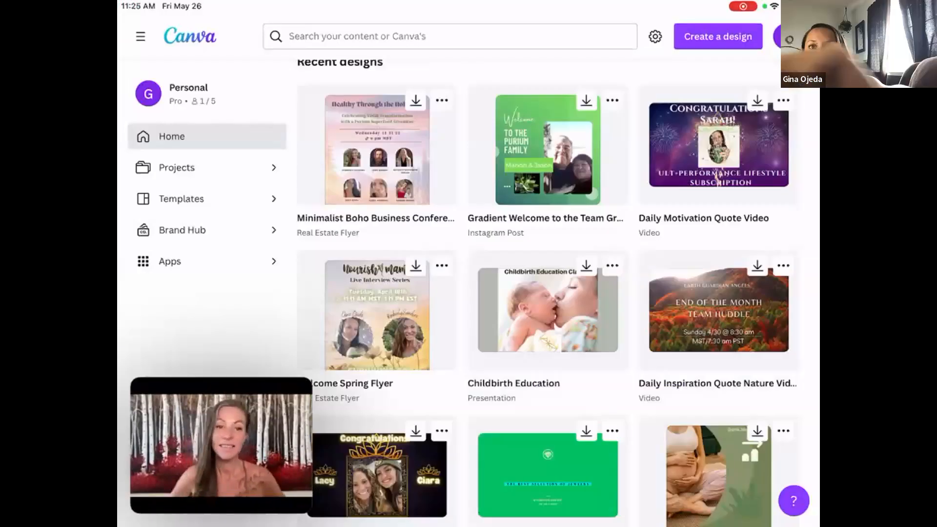
left_click(450, 36)
type("Ci")
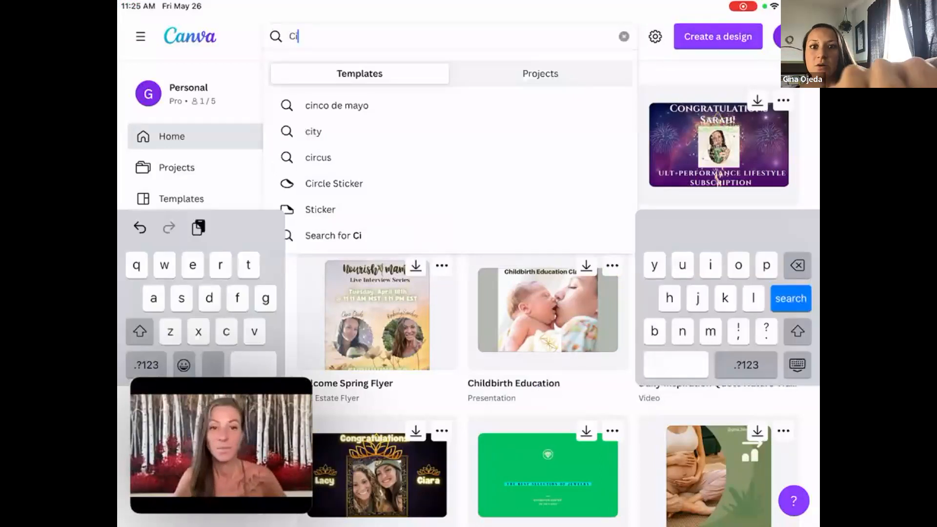
key("BackSpace")
key("BackSpace")
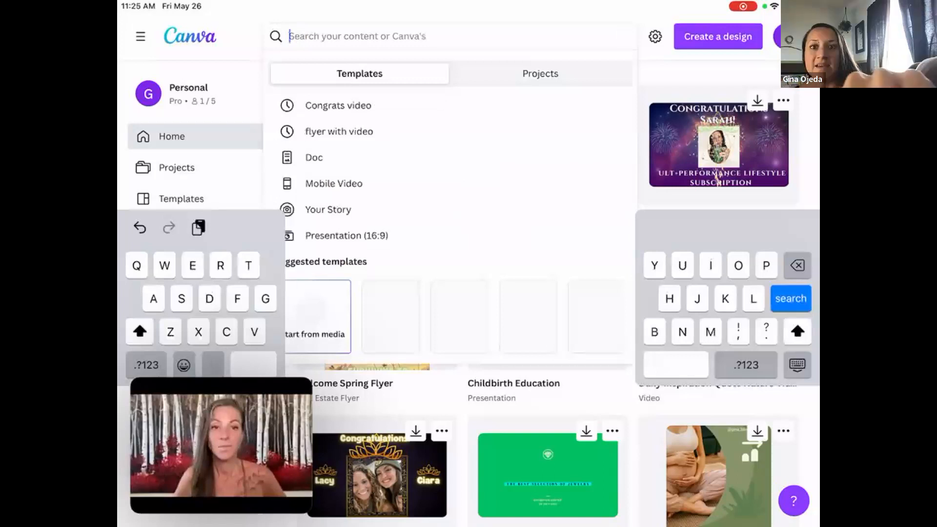
type("Video")
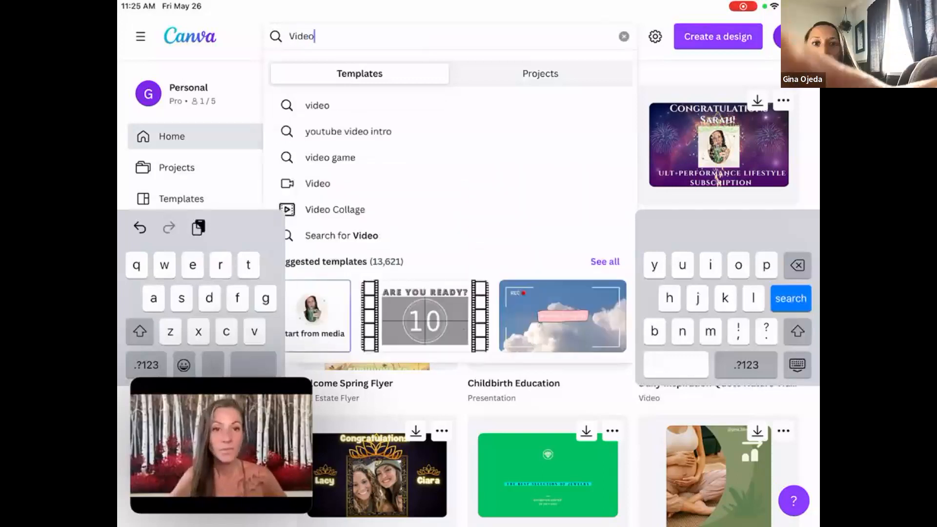
type(" t")
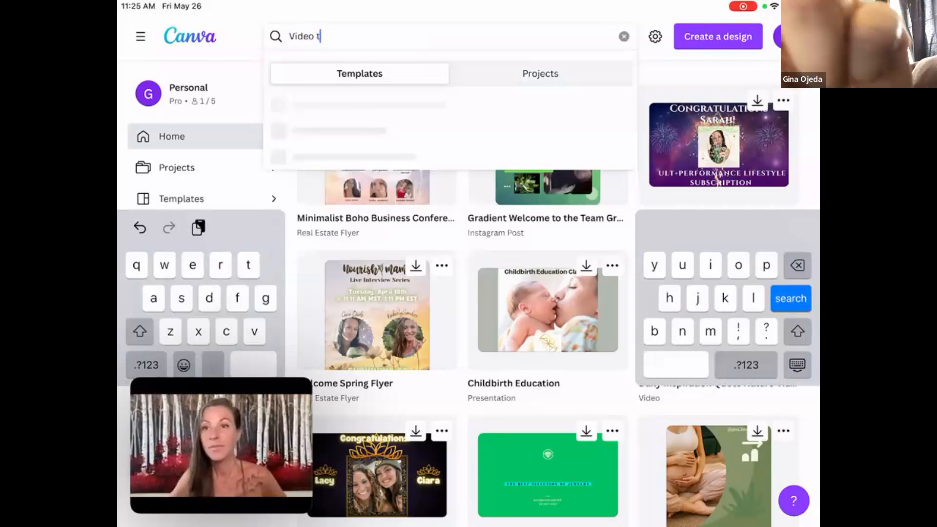
type("em")
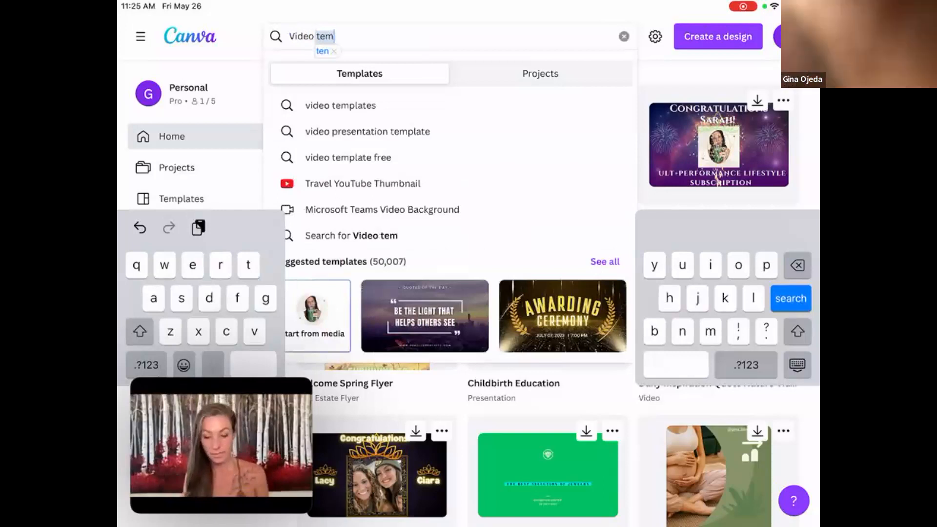
left_click(340, 106)
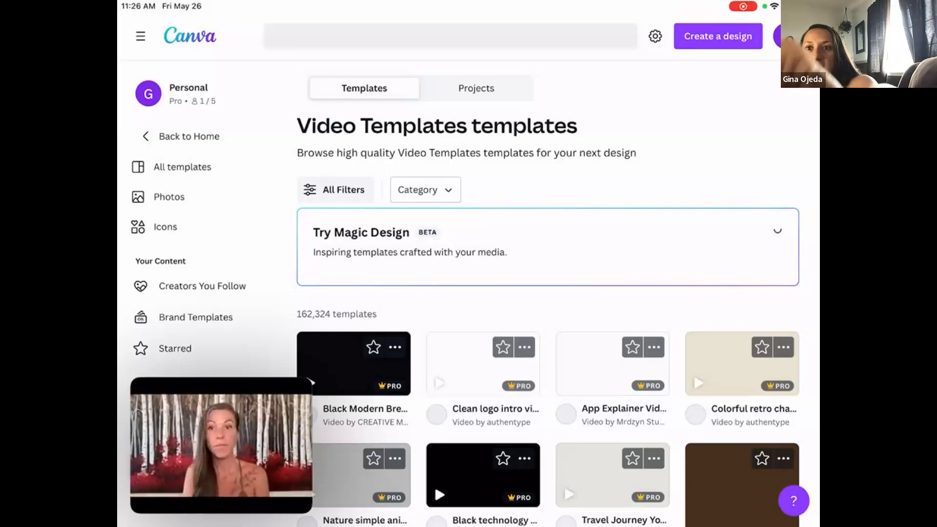
Look through the video template results.
scroll(548, 332, "down", 6)
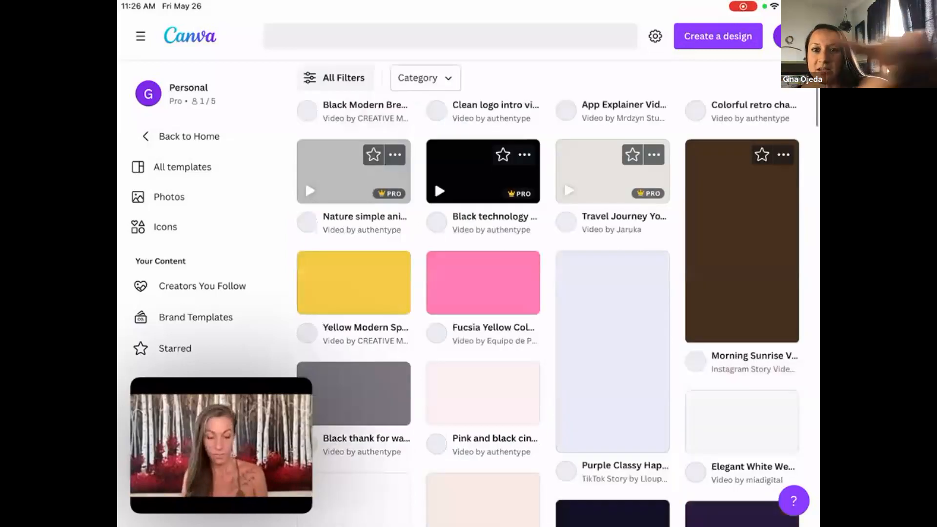
scroll(547, 312, "up", 3)
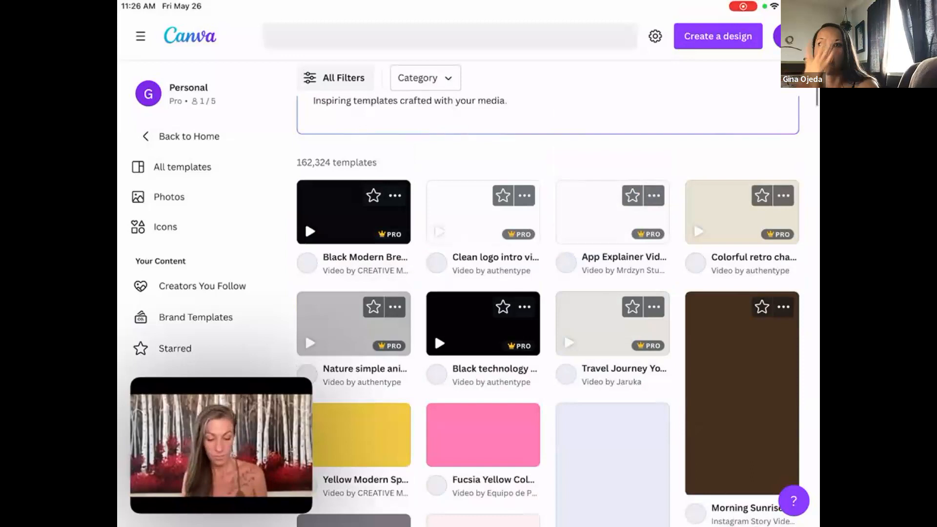
scroll(548, 281, "down", 4)
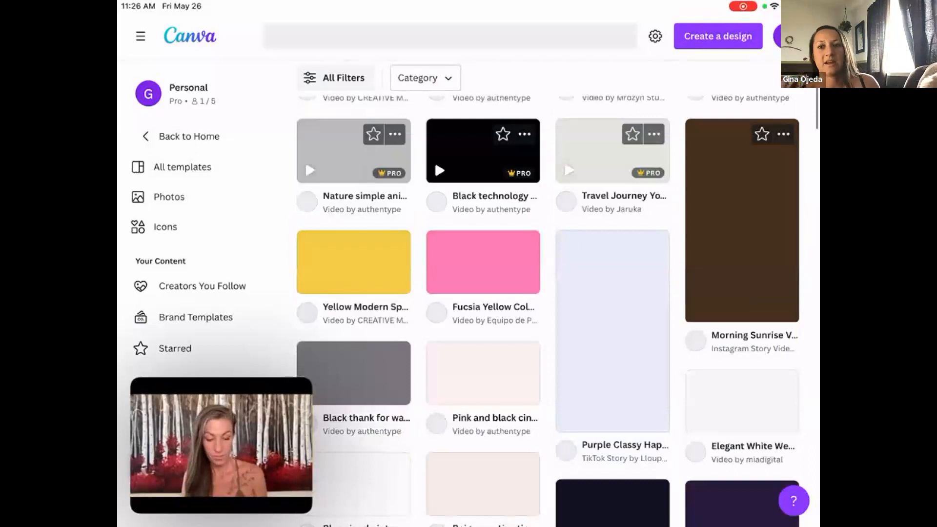
scroll(548, 303, "up", 6)
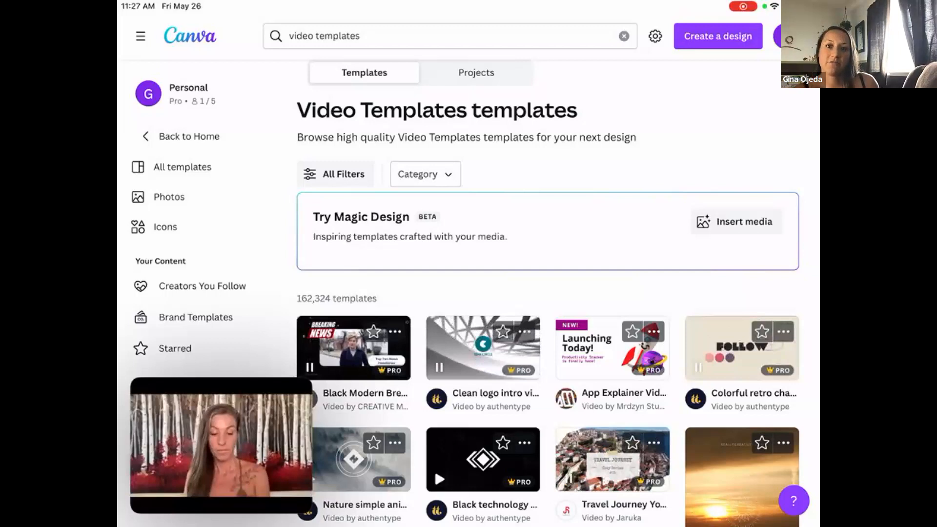
Go back to the home page and browse further through the suggested design types.
left_click(189, 137)
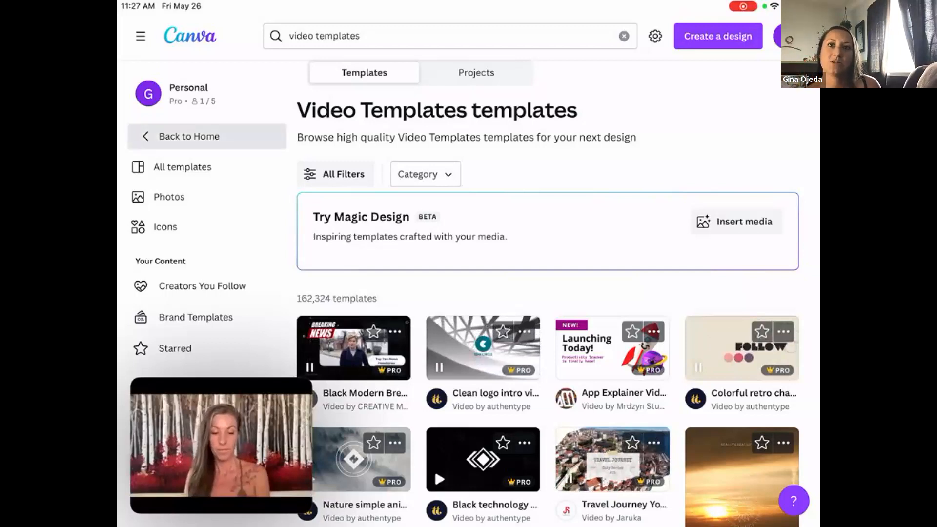
left_click(189, 136)
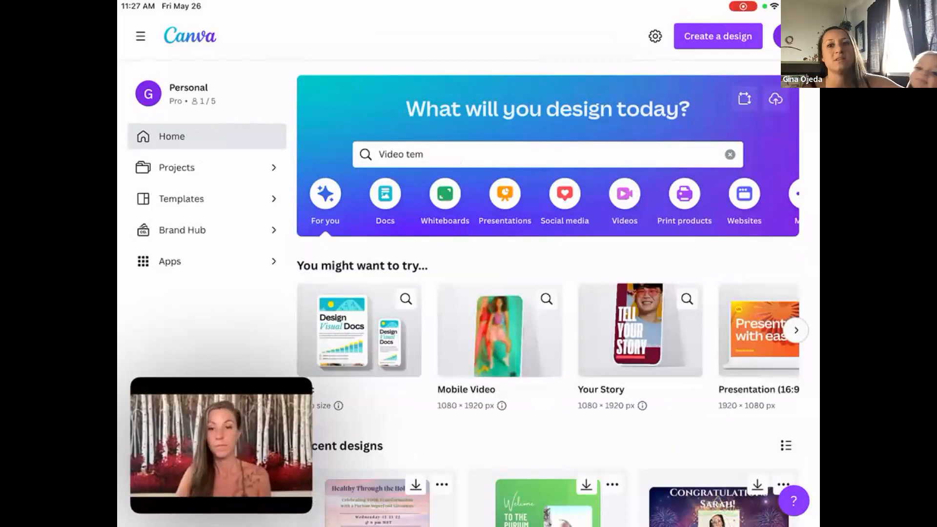
left_click(795, 331)
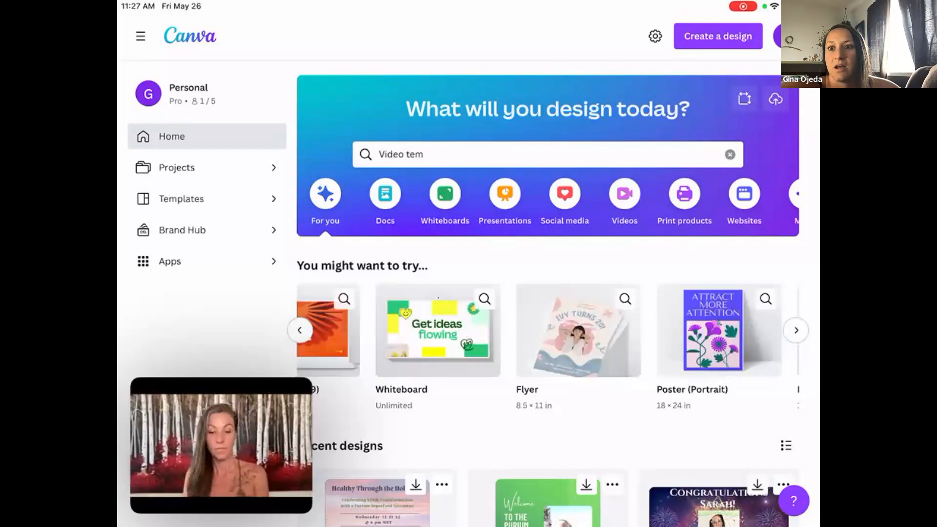
Browse the recent designs and open the 2048 × 1795 px Untitled Design with the cut-out portraits.
scroll(547, 293, "down", 10)
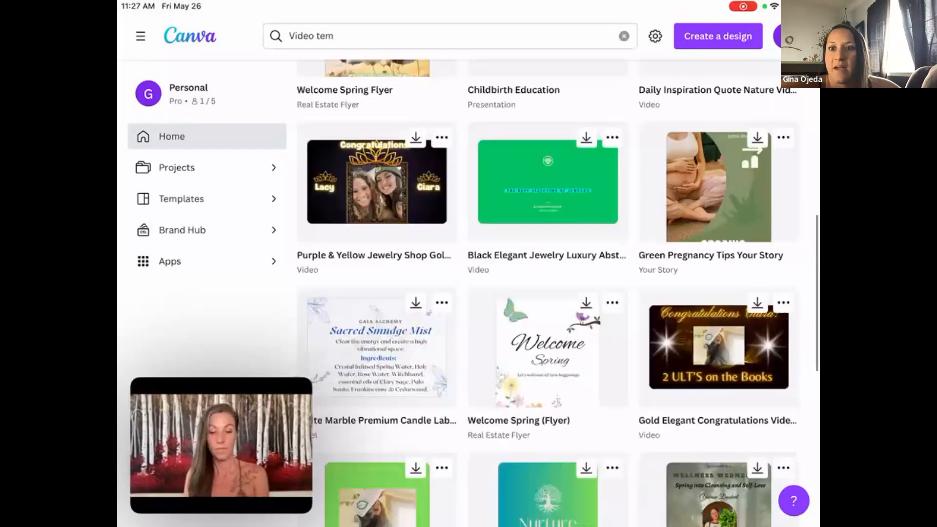
scroll(547, 293, "down", 10)
scroll(547, 293, "down", 10)
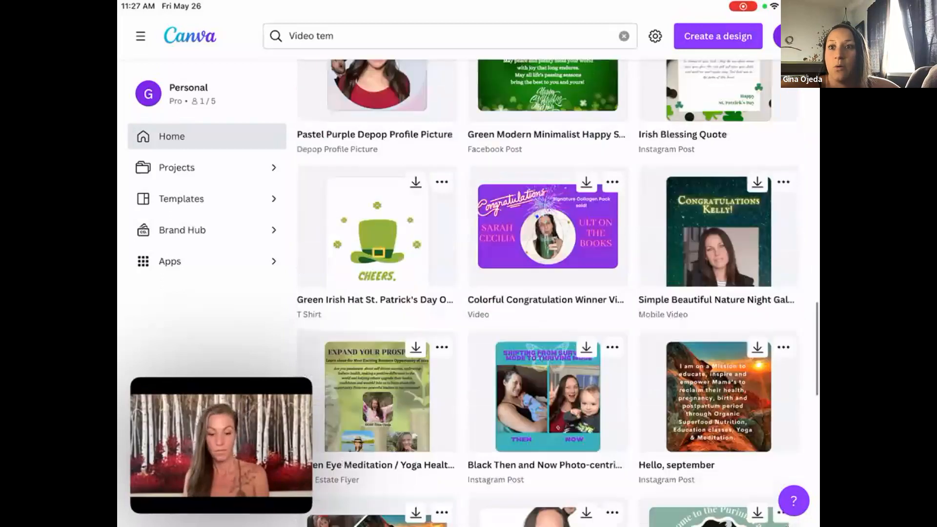
scroll(546, 293, "down", 5)
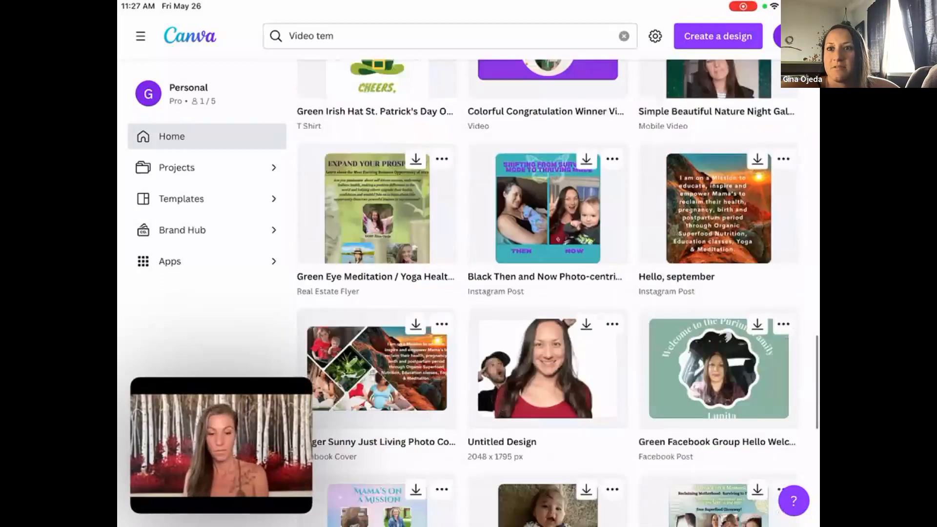
scroll(546, 293, "down", 5)
scroll(546, 292, "up", 2)
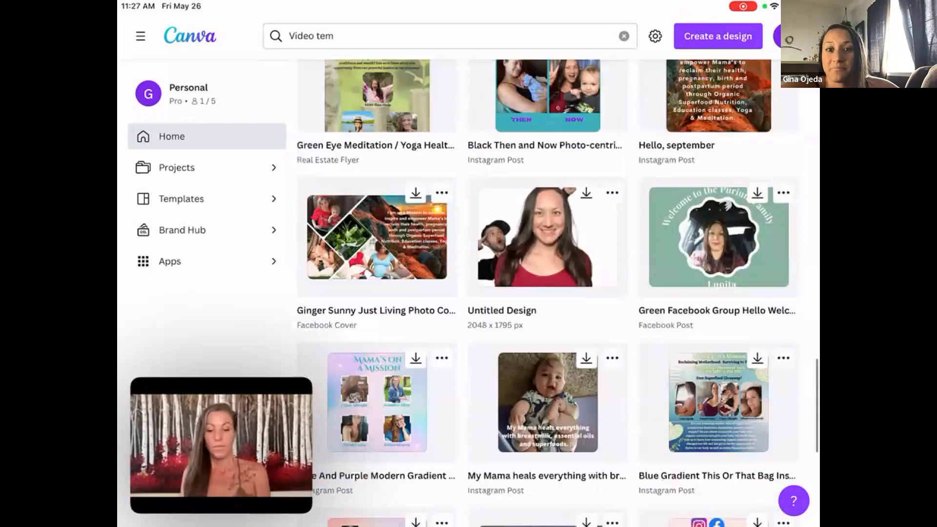
scroll(546, 293, "down", 1)
left_click(547, 214)
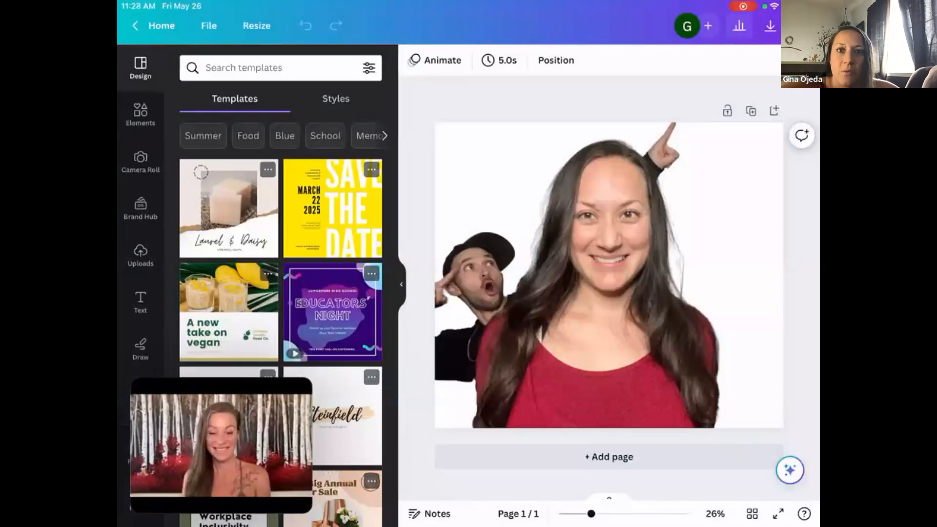
Leave the portrait design and open the "My Mama heals everything" Instagram post with the baby photo.
left_click_drag(220, 80, 221, 445)
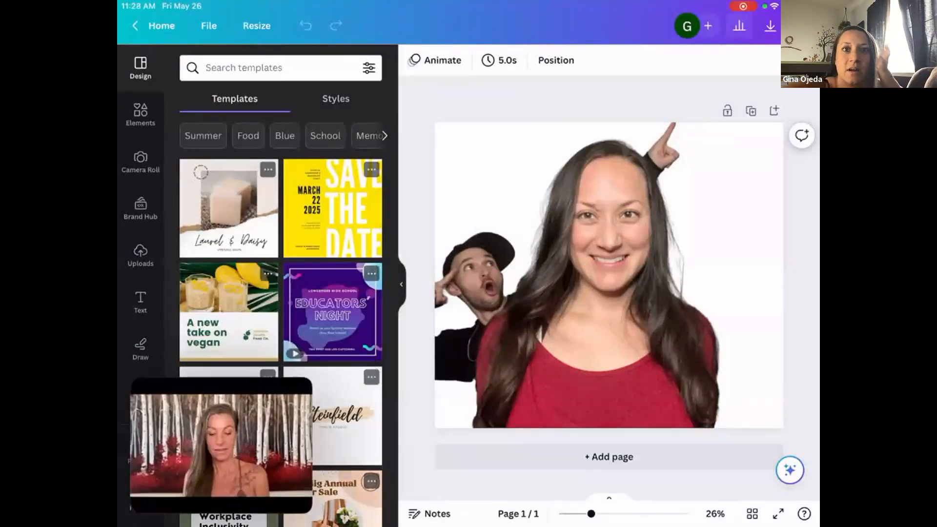
left_click(161, 26)
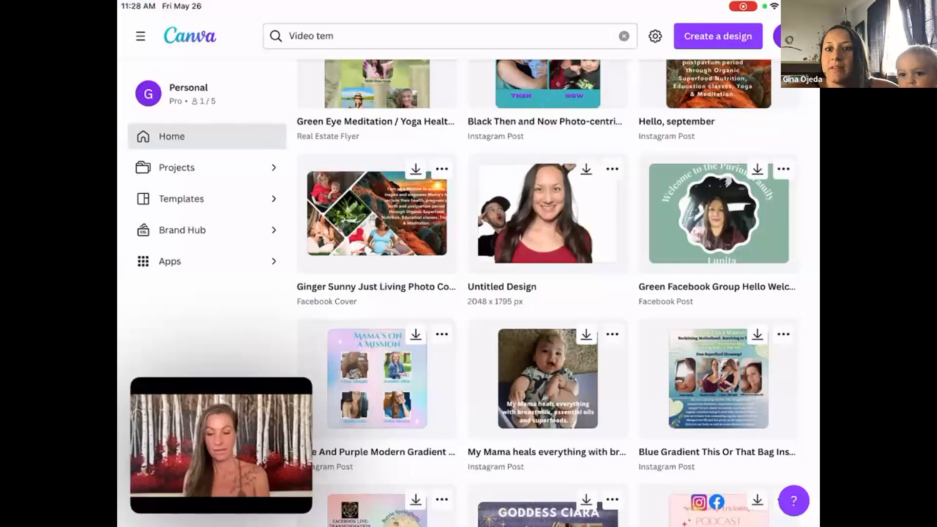
left_click(548, 213)
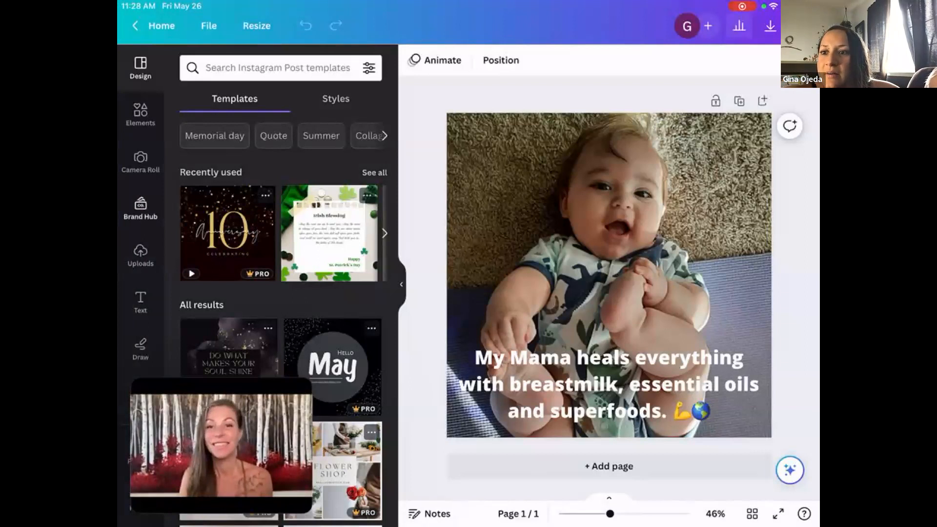
Move the floating video call window off the side panel to uncover the templates and the full tool list.
left_click_drag(222, 445, 717, 80)
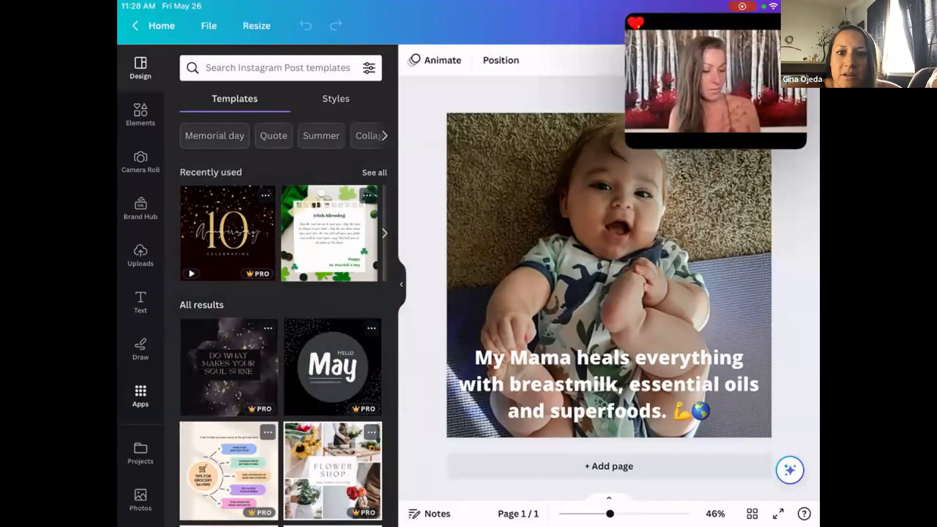
scroll(284, 317, "up", 3)
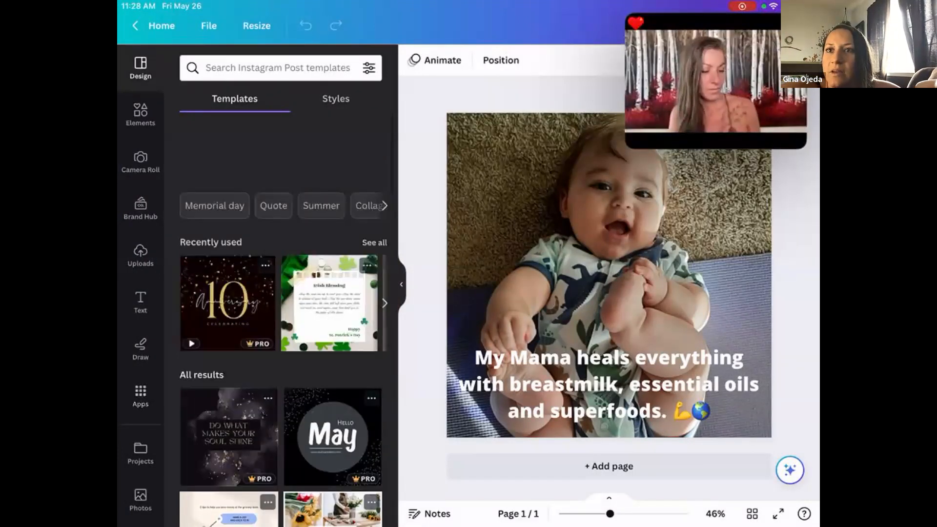
left_click_drag(709, 92, 716, 446)
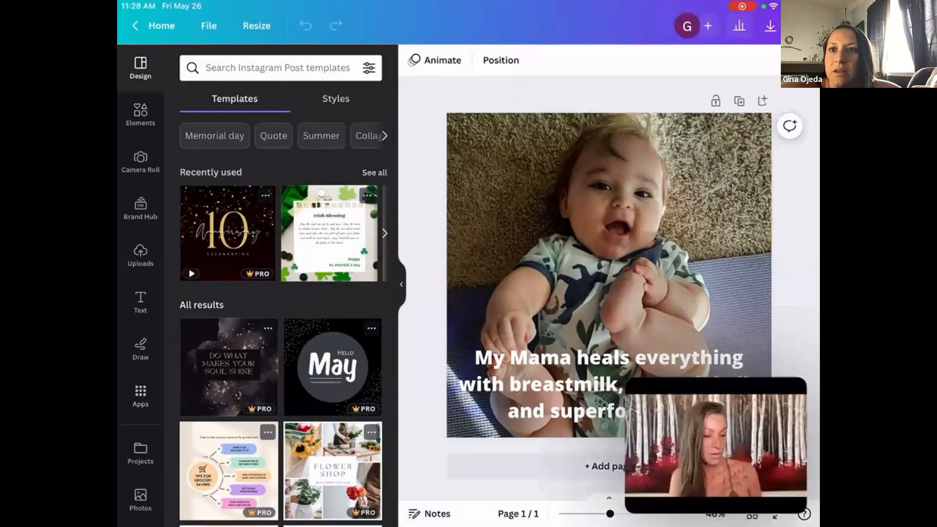
Remove the background from the baby photo with BG Remover.
left_click(609, 254)
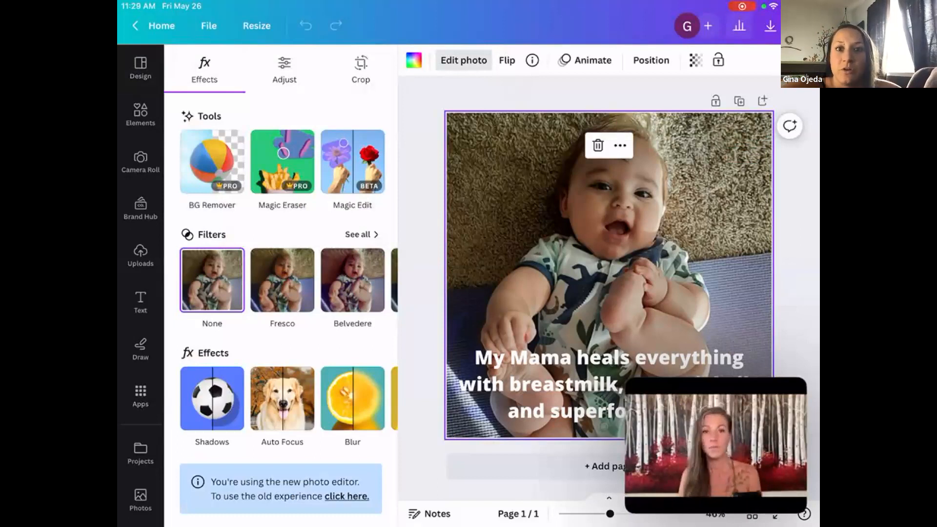
left_click(213, 162)
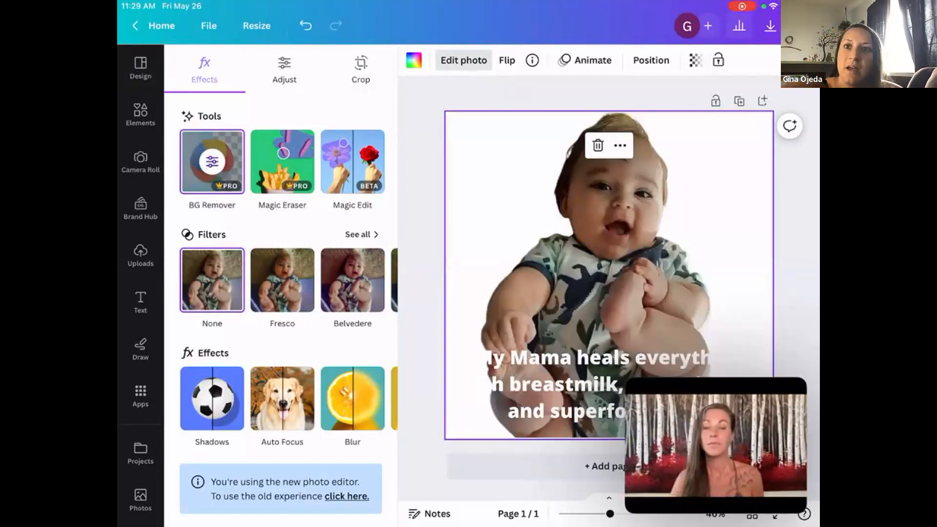
Try coral red as the background colour behind the cut-out baby, and undo the colour change.
left_click(414, 60)
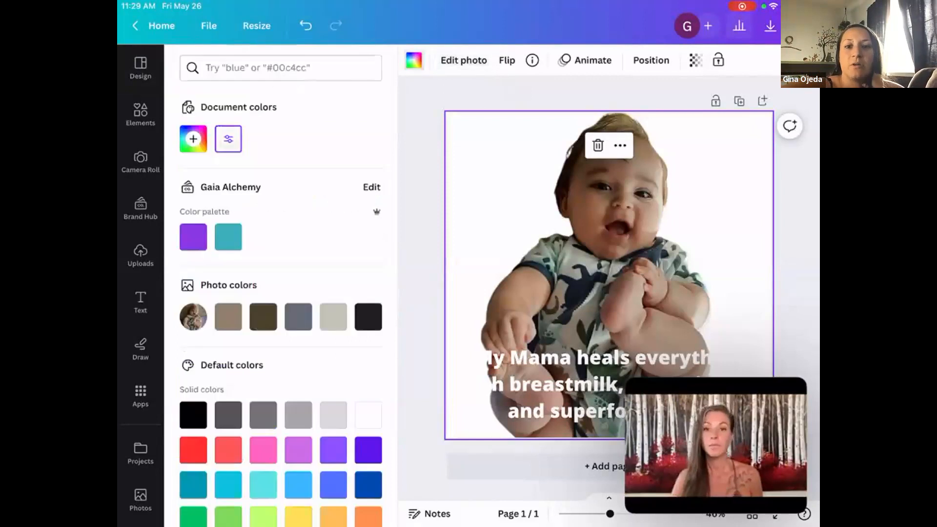
left_click(228, 450)
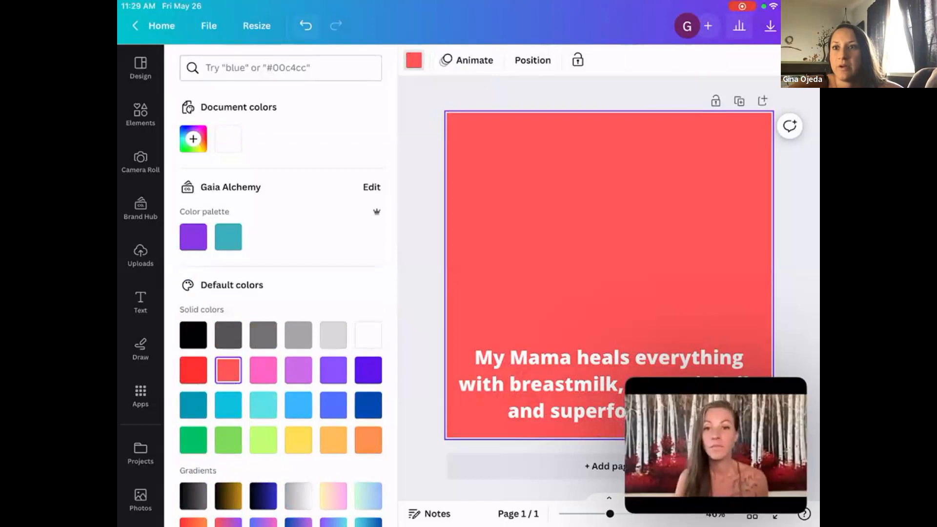
left_click(306, 25)
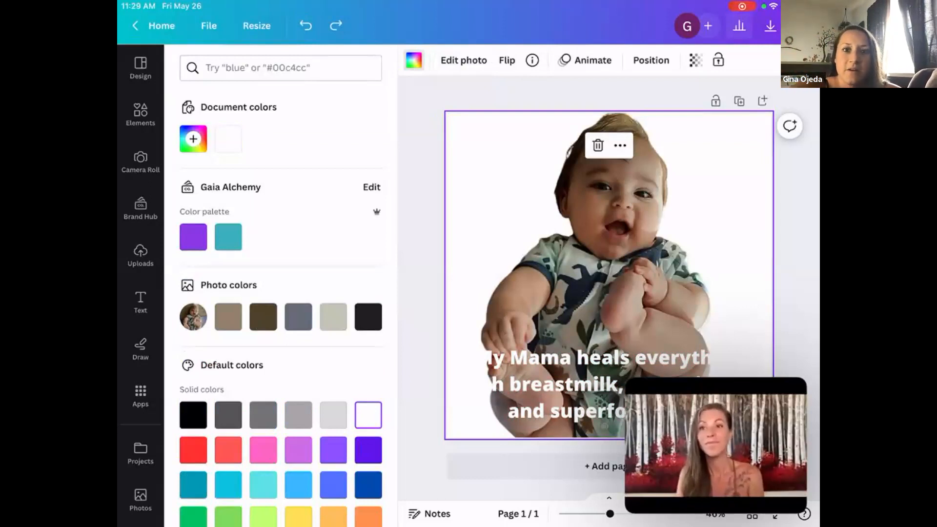
scroll(281, 293, "down", 3)
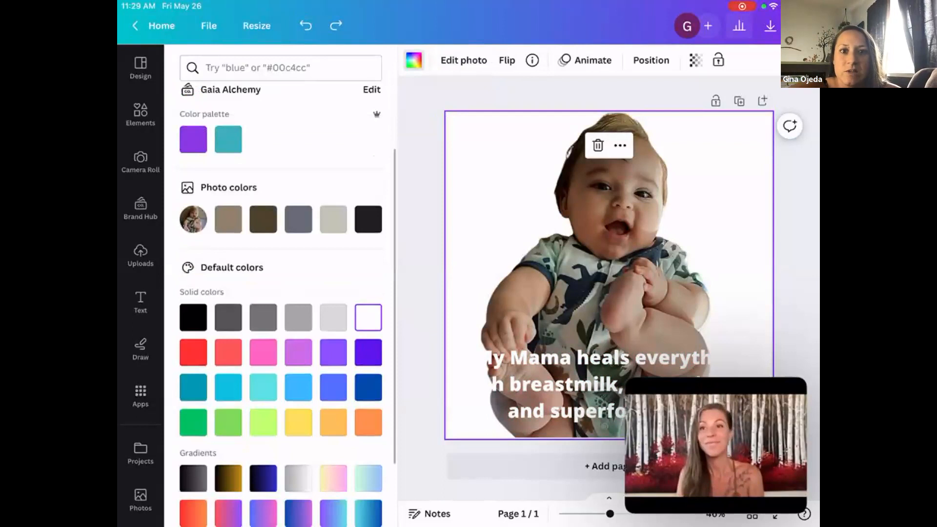
scroll(281, 292, "up", 3)
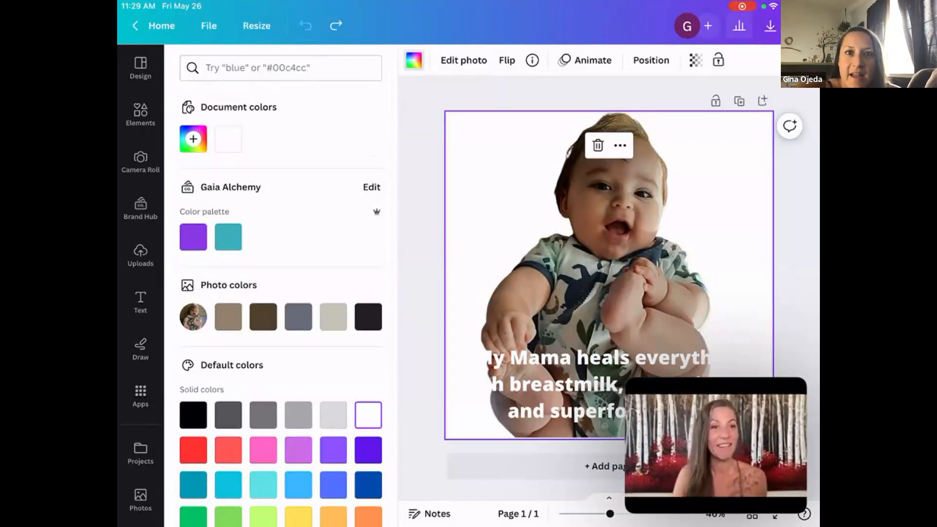
Leave the baby photo post for the home page and look through the recent designs.
left_click(155, 26)
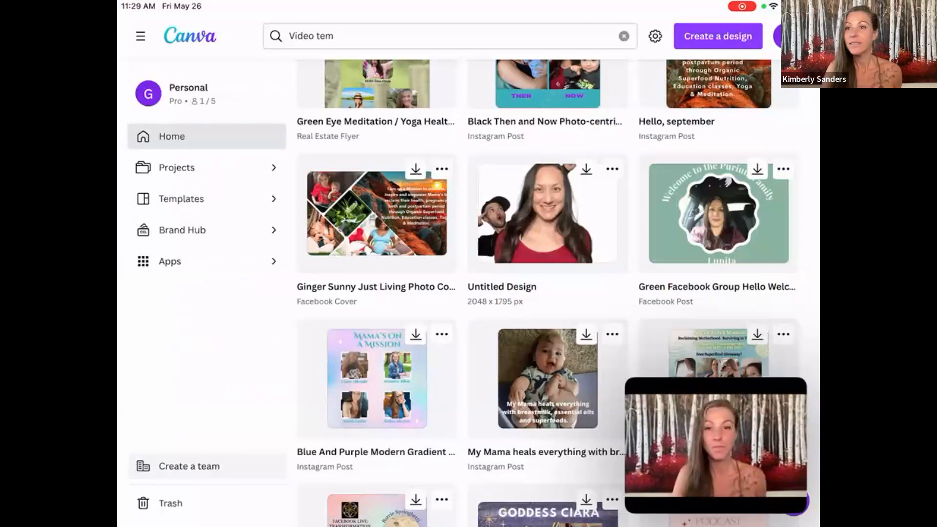
scroll(547, 292, "down", 6)
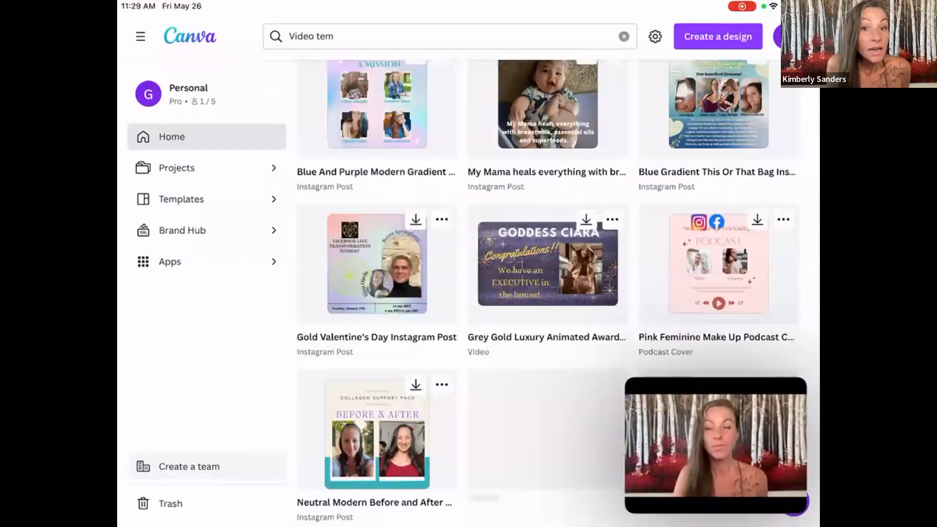
scroll(547, 293, "down", 1)
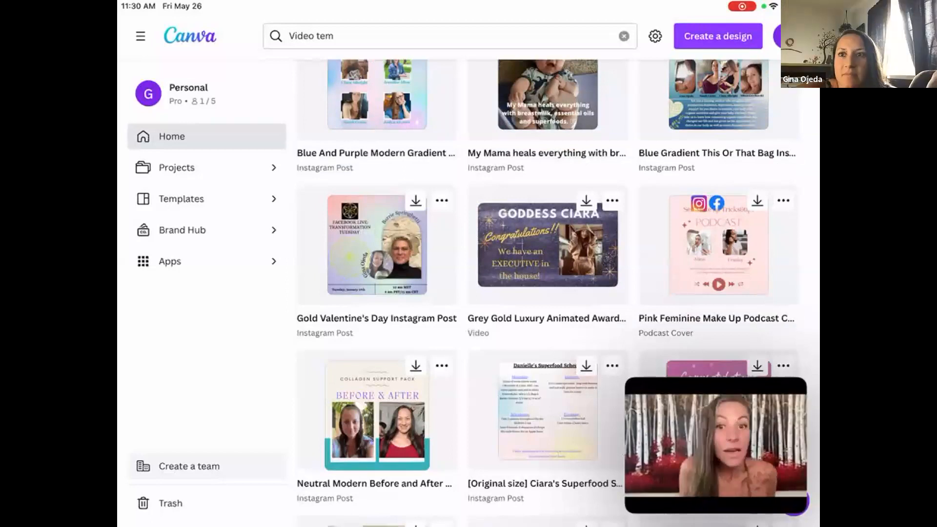
scroll(547, 293, "up", 3)
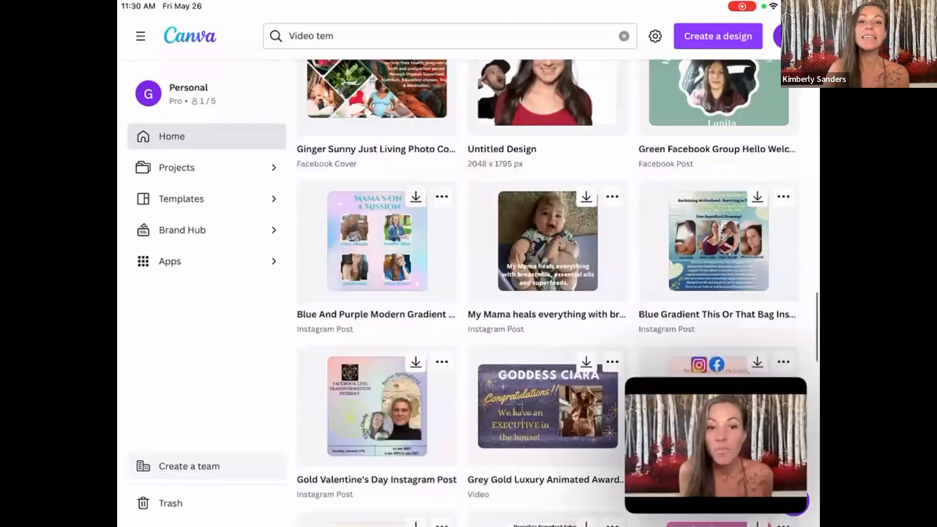
scroll(546, 292, "up", 5)
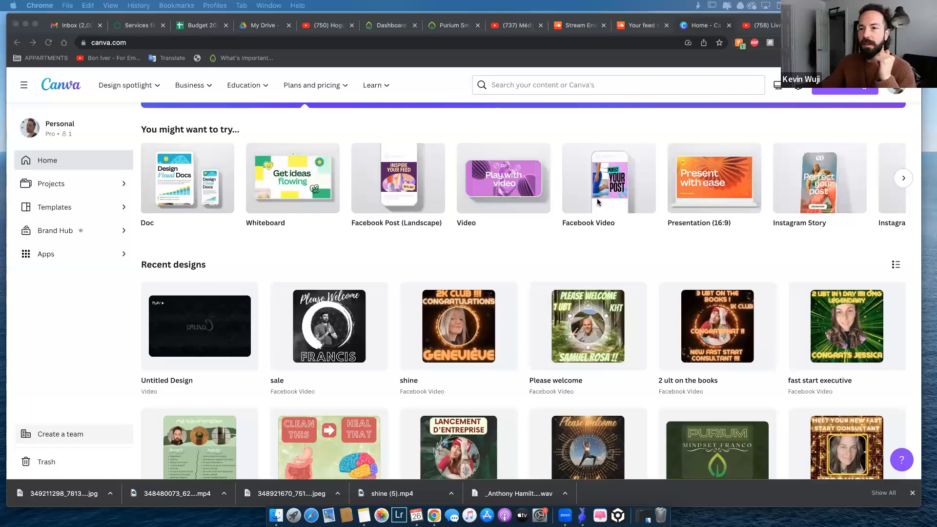
Create a blank 1080 × 1080 px Facebook Video design from the suggested design types on the home page.
scroll(596, 202, "up", 3)
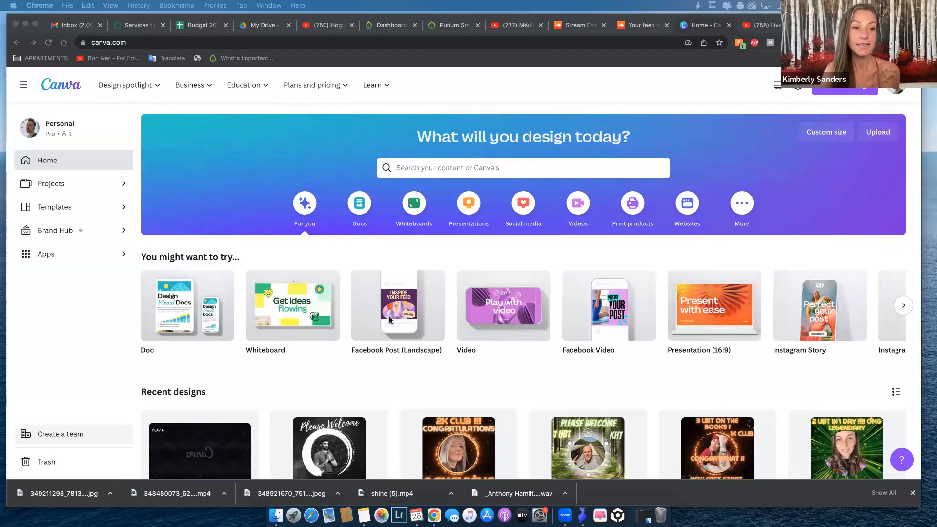
scroll(390, 320, "down", 5)
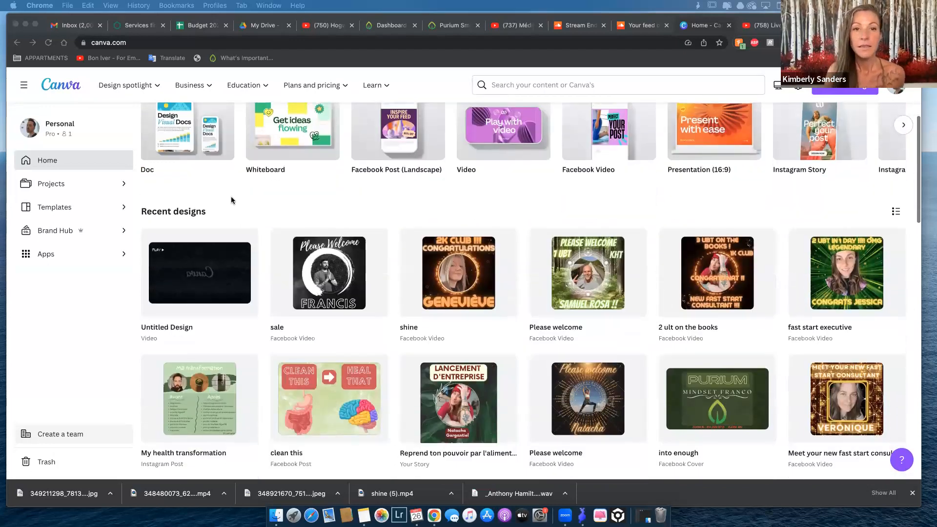
scroll(232, 200, "up", 3)
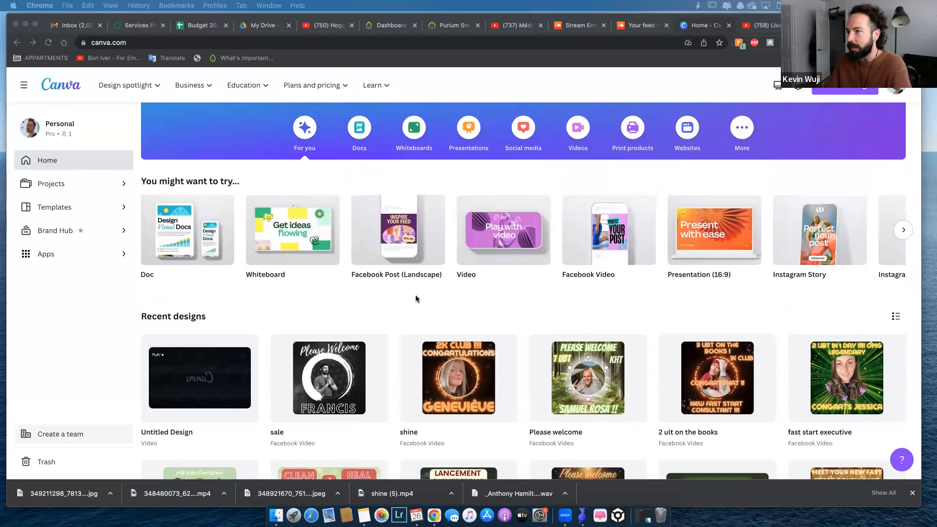
scroll(415, 298, "down", 4)
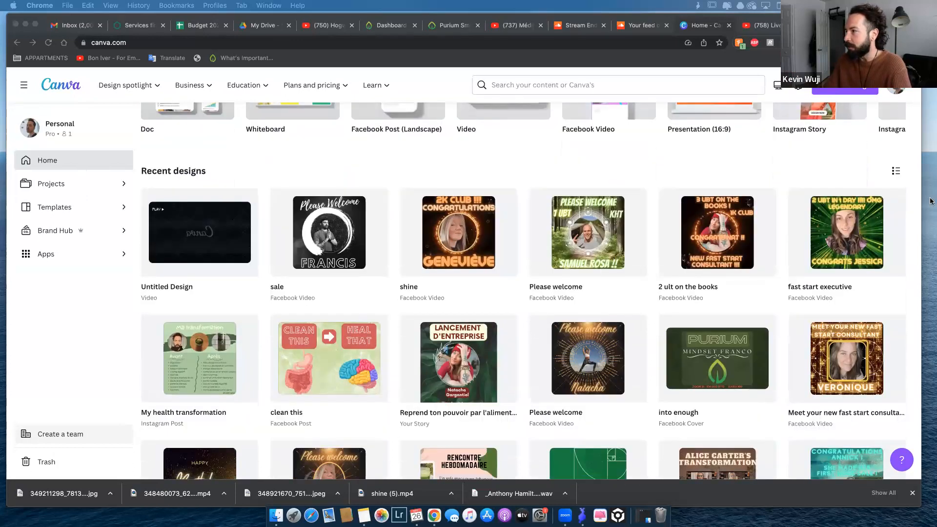
scroll(499, 308, "up", 3)
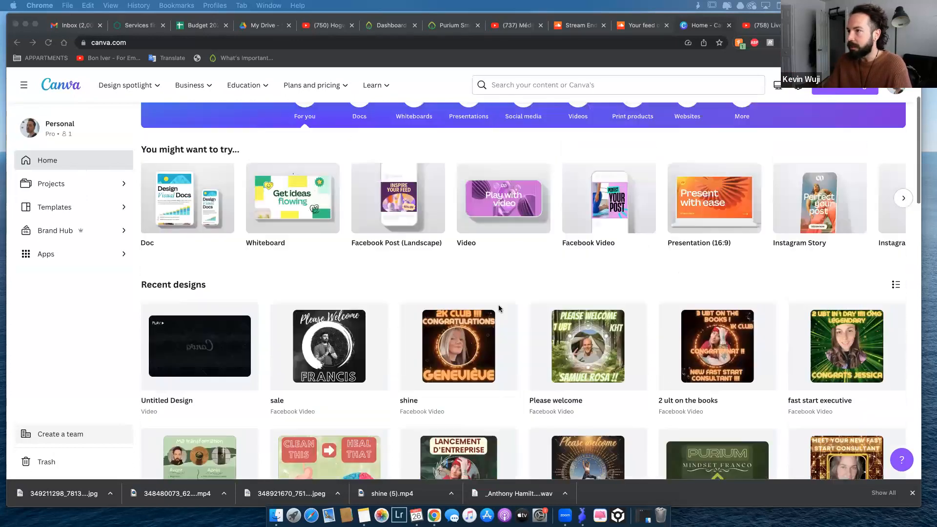
scroll(499, 308, "up", 3)
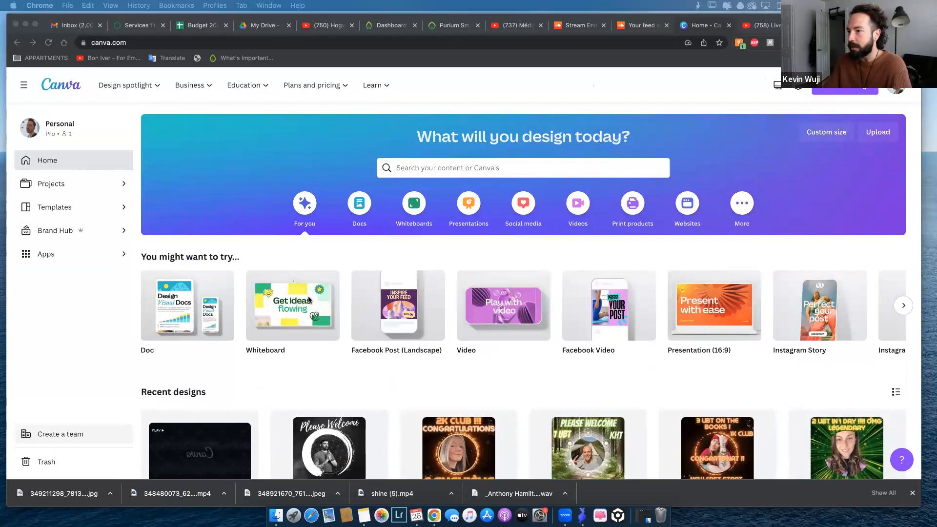
scroll(664, 300, "down", 1)
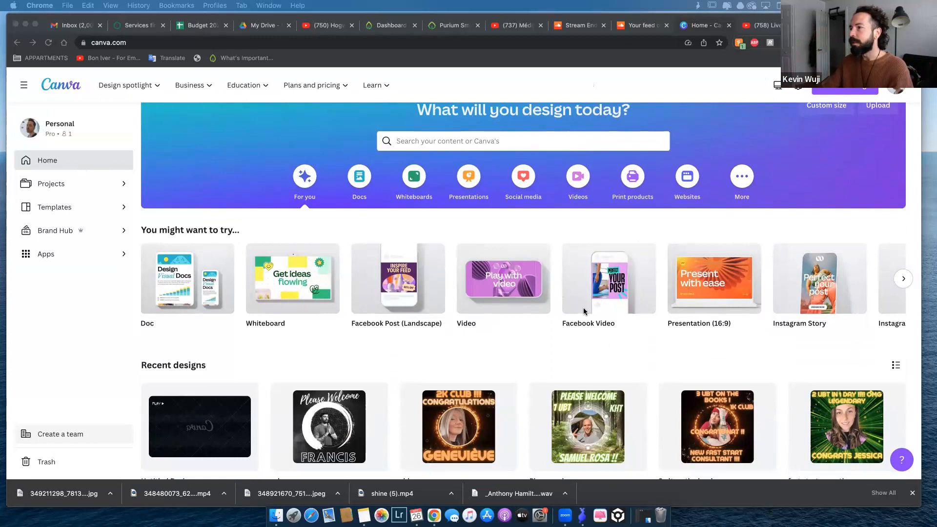
left_click(610, 280)
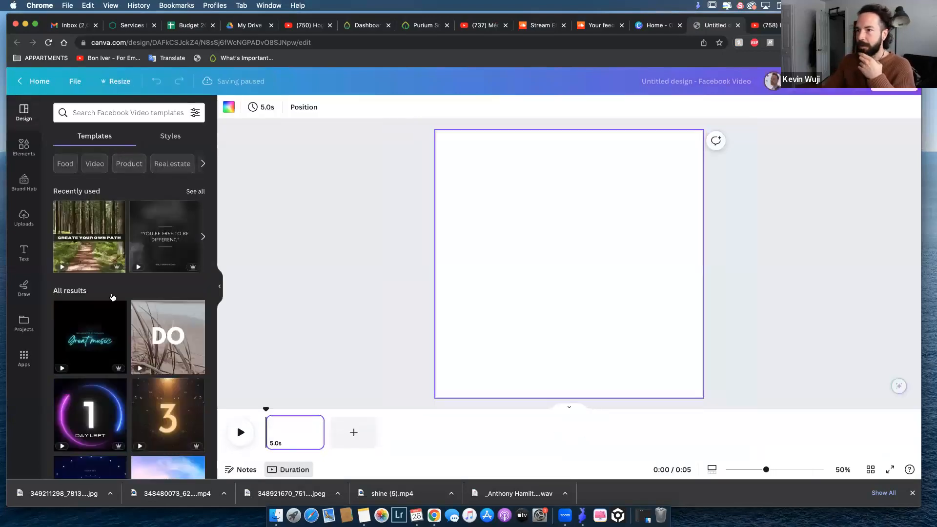
Search the Facebook Video templates for "water" and apply the Blue Modern Minimalist World Ocean Day template.
scroll(117, 300, "down", 10)
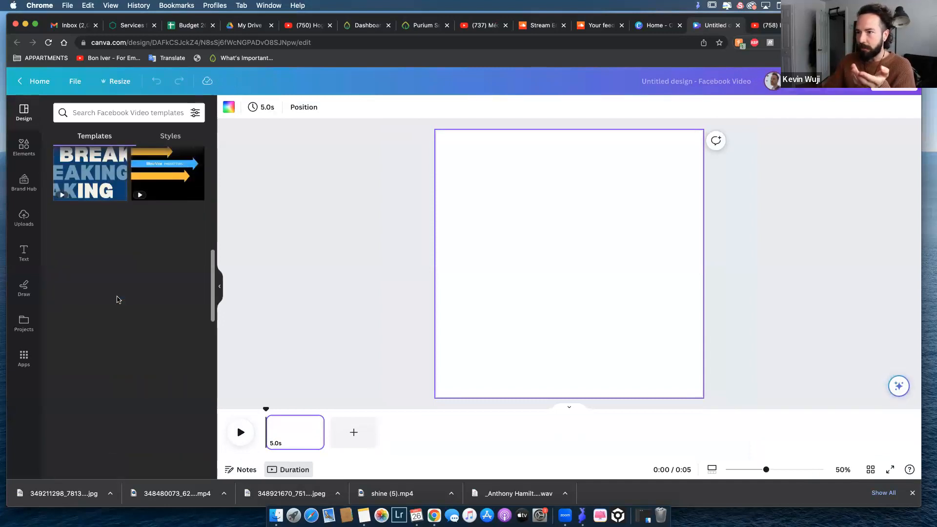
left_click(104, 112)
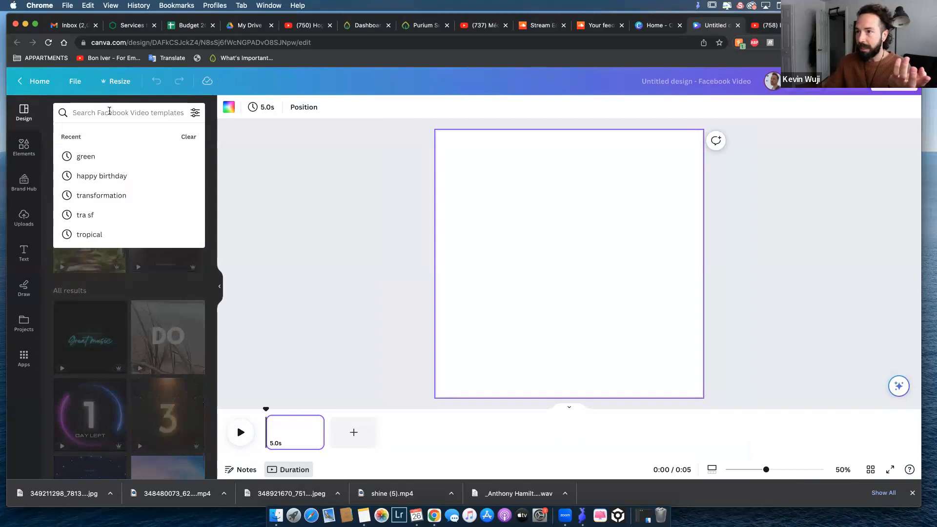
type("water")
key("Return")
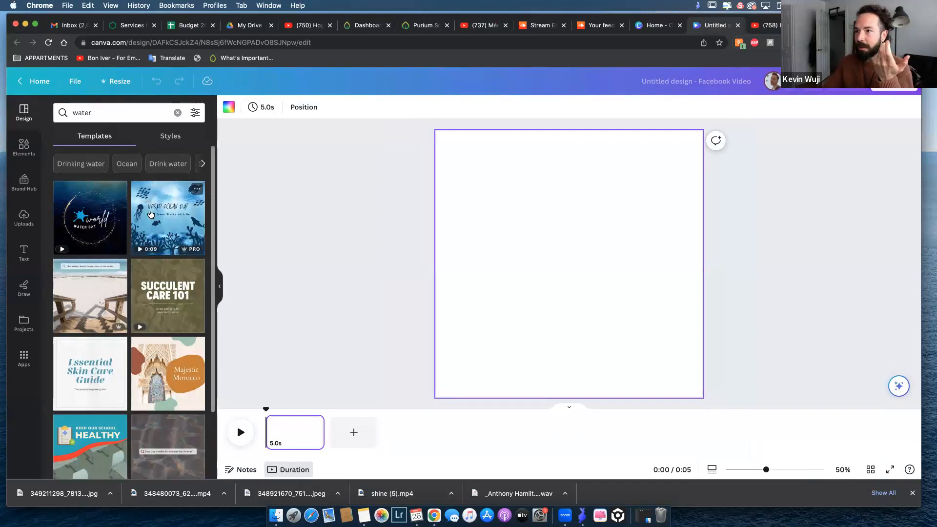
left_click(176, 218)
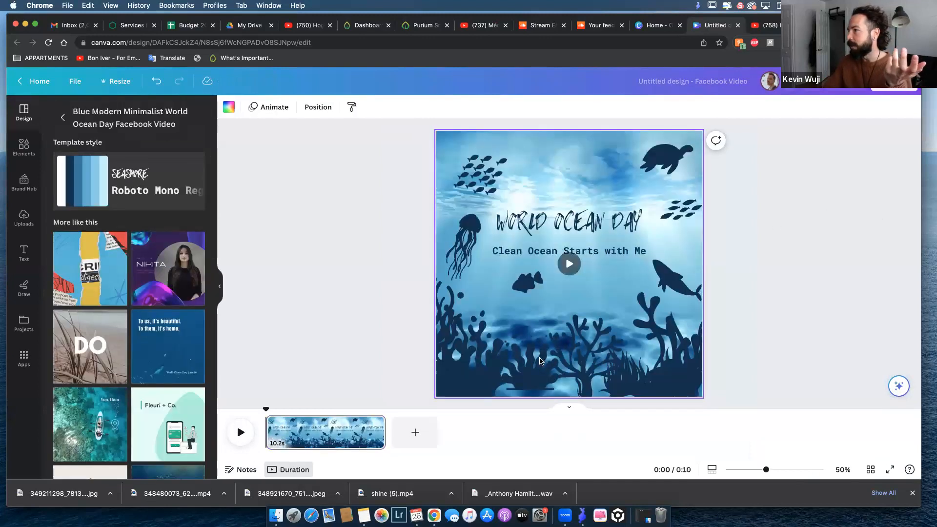
Delete the upper-left school of fish, the turtle and the jellyfish from the ocean video page.
left_click(484, 180)
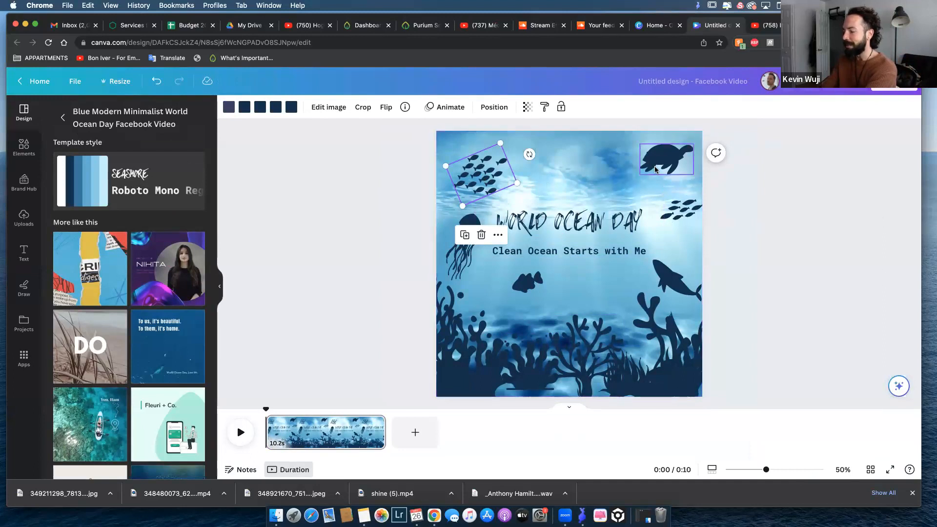
key("BackSpace")
left_click(674, 167)
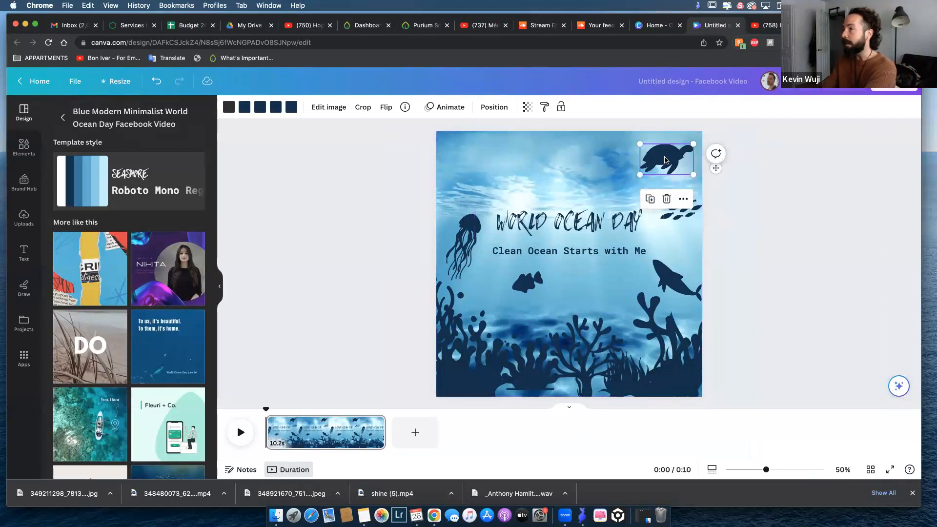
key("BackSpace")
left_click(463, 247)
key("BackSpace")
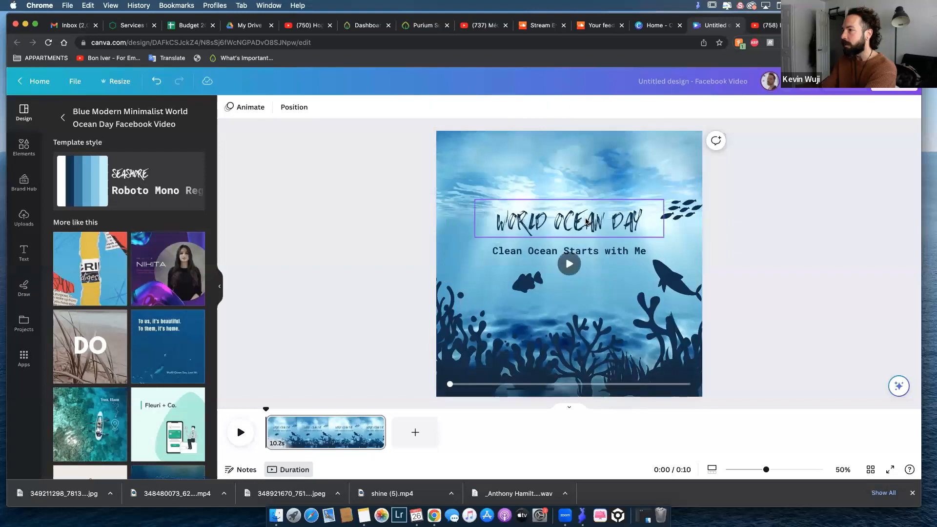
Delete the "Clean Ocean Starts with Me" subtitle and the single fish below it.
left_click(689, 210)
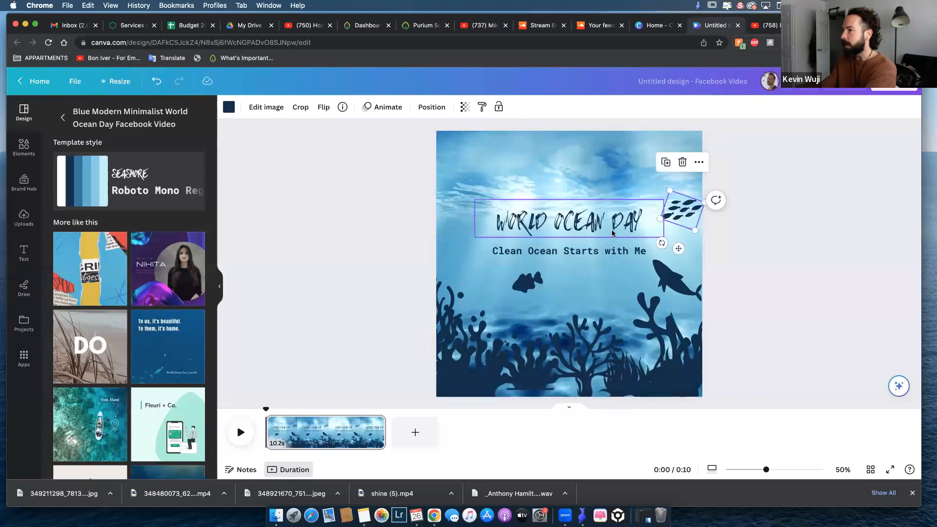
left_click(576, 254)
key("BackSpace")
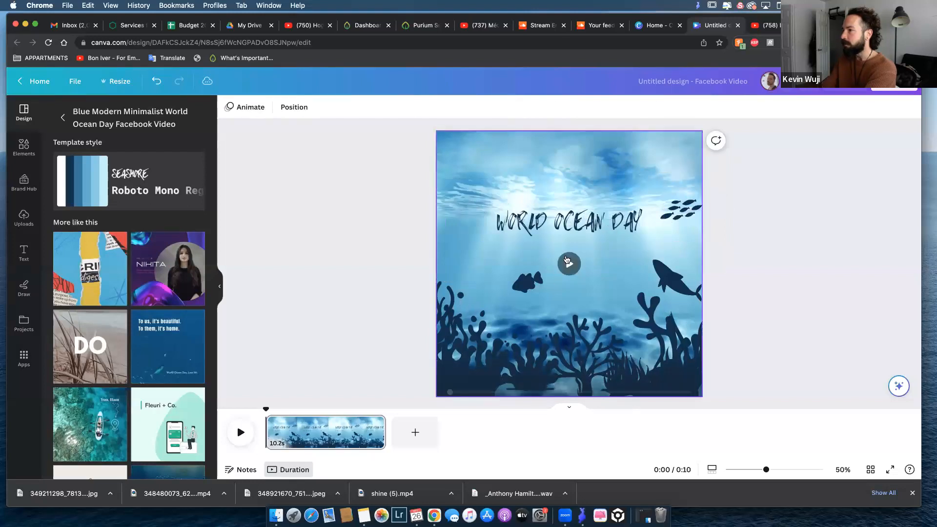
Delete all the remaining coral, seaweed, large-fish and fish-school silhouettes, keeping only the title over the water video.
left_click(467, 332)
key("BackSpace")
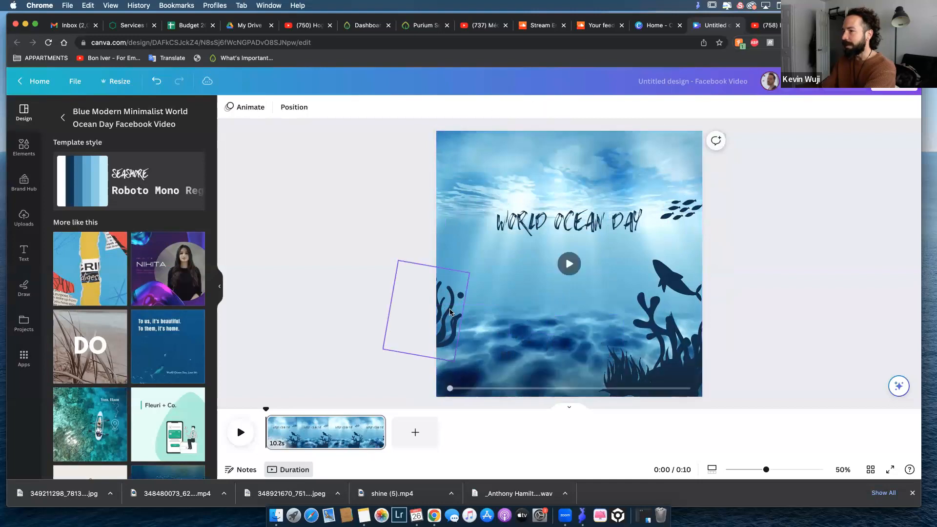
left_click(450, 312)
key("BackSpace")
left_click(674, 278)
key("BackSpace")
left_click(638, 362)
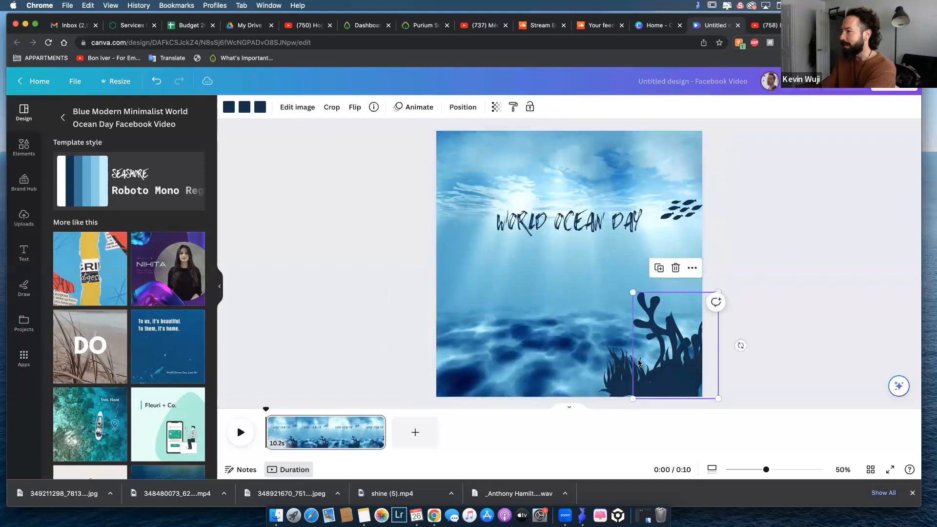
key("BackSpace")
left_click(681, 210)
key("BackSpace")
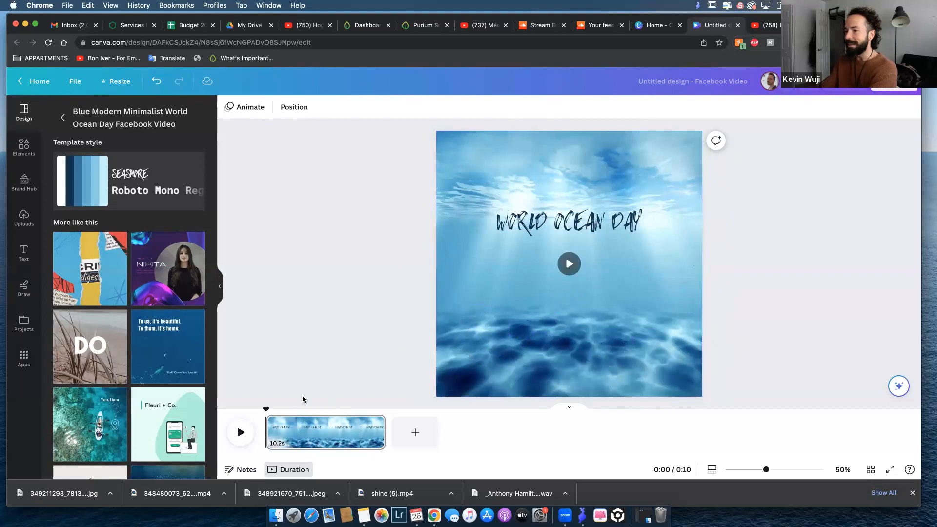
Play the ocean video and try to extend its clip past 10.2 s on the timeline.
left_click(238, 432)
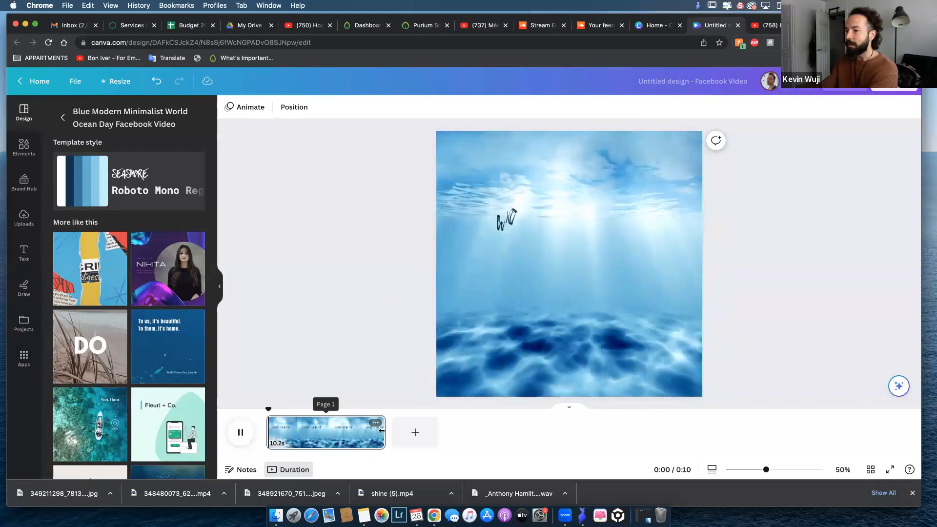
left_click_drag(381, 431, 453, 429)
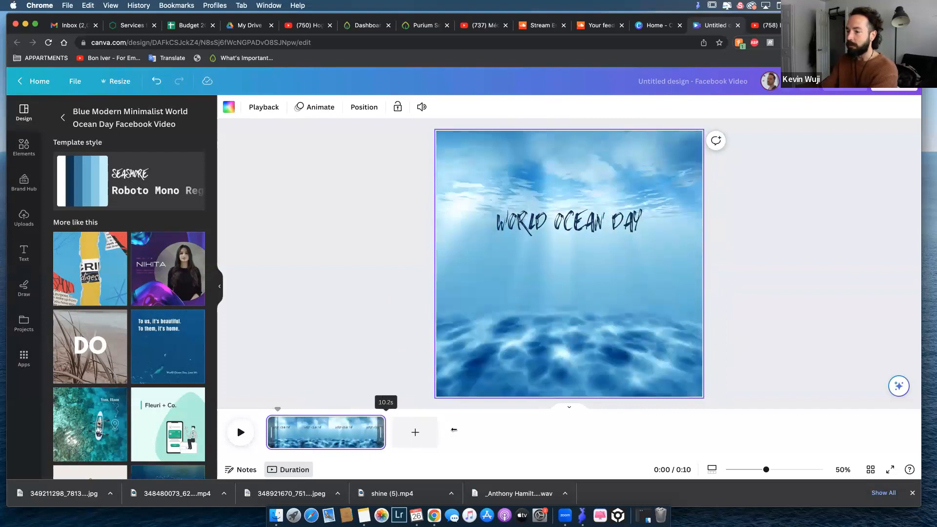
left_click_drag(388, 430, 440, 431)
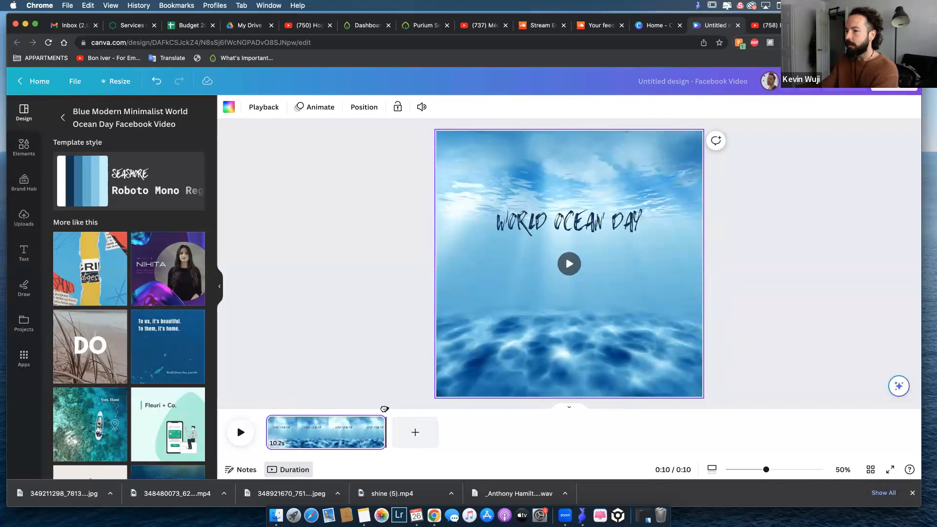
Replay the ocean video from the start and move the "WORLD OCEAN DAY" title down over the seabed.
left_click_drag(385, 409, 266, 409)
left_click(240, 434)
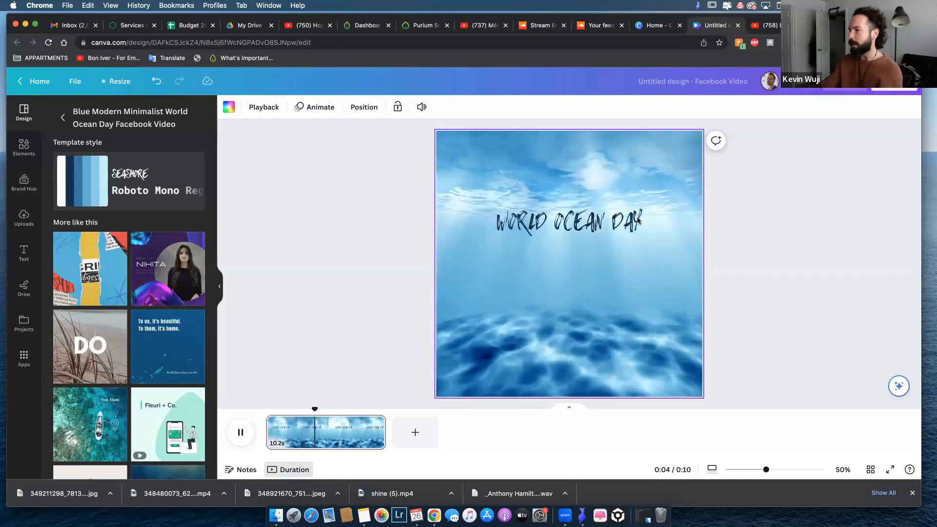
left_click(591, 227)
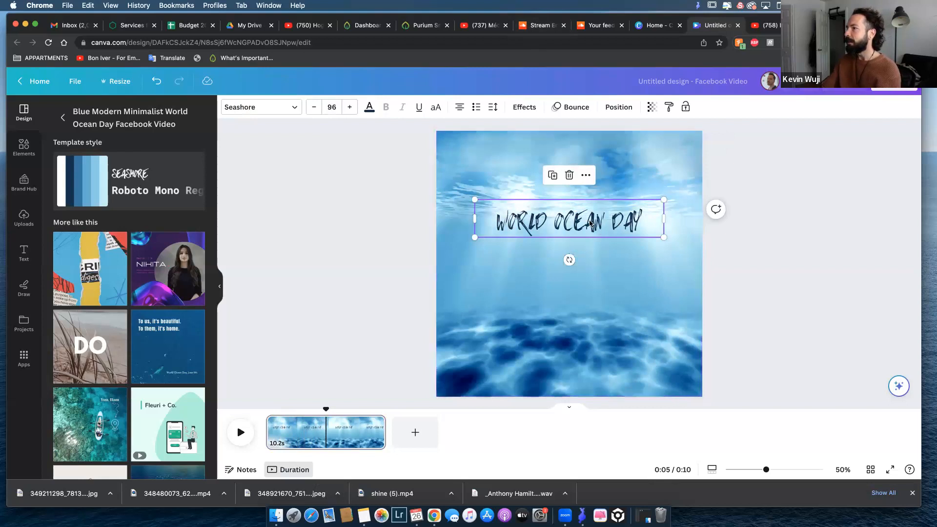
left_click_drag(589, 223, 584, 326)
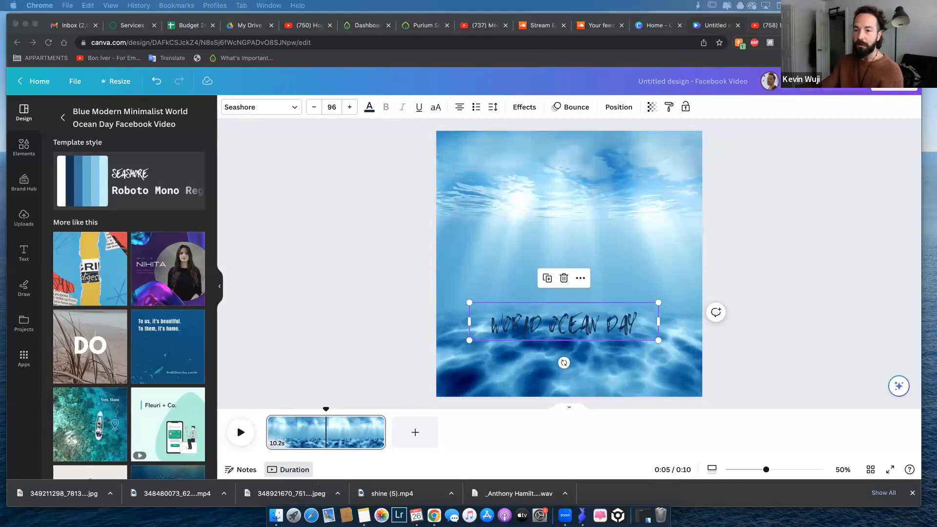
Browse the frame elements and add the egg-shaped frame to the ocean page.
left_click_drag(230, 155, 127, 251)
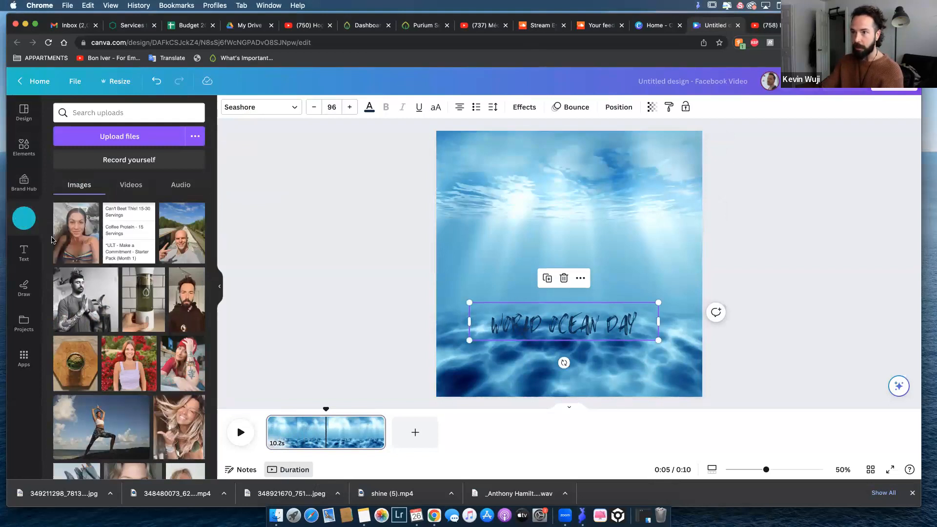
left_click(23, 146)
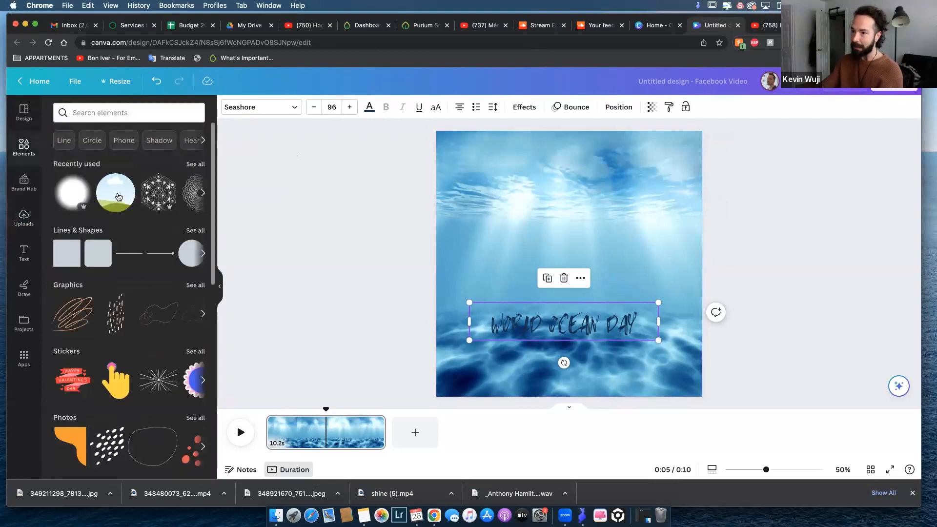
scroll(112, 224, "down", 11)
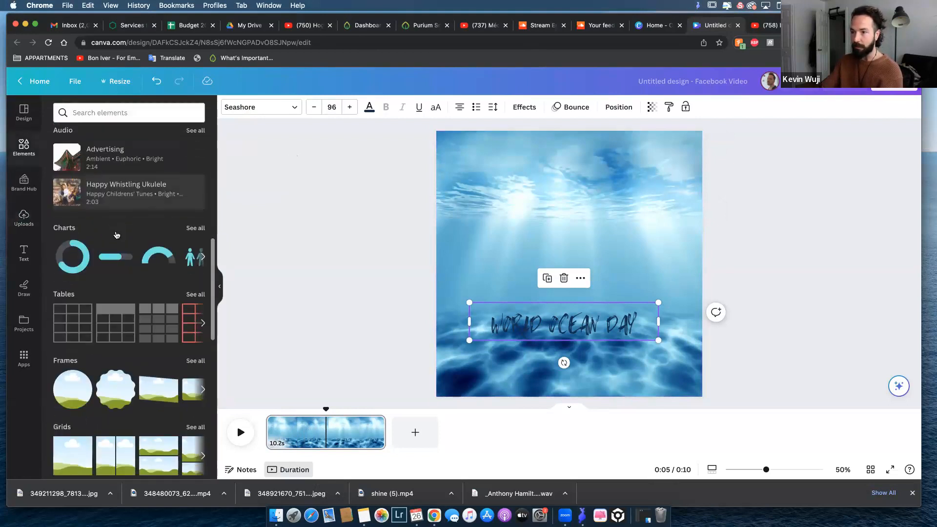
left_click(190, 219)
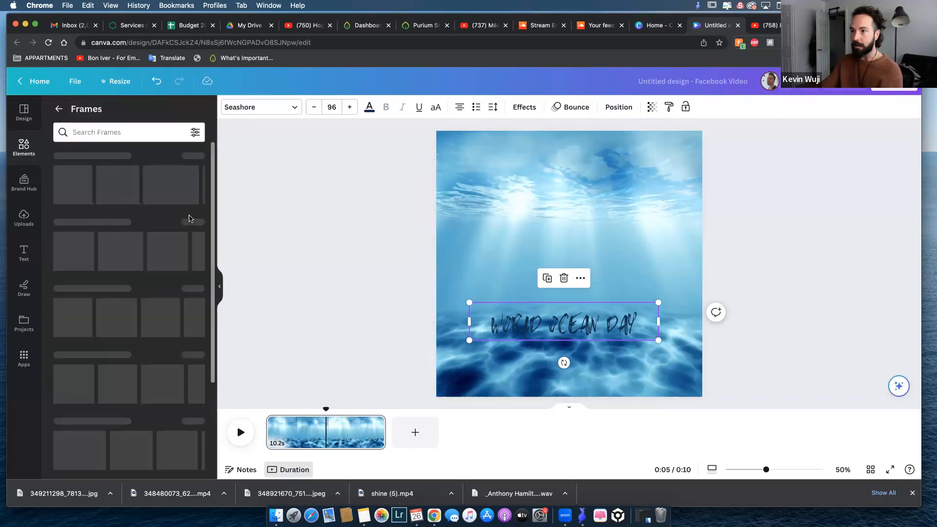
scroll(104, 256, "down", 3)
scroll(104, 257, "down", 6)
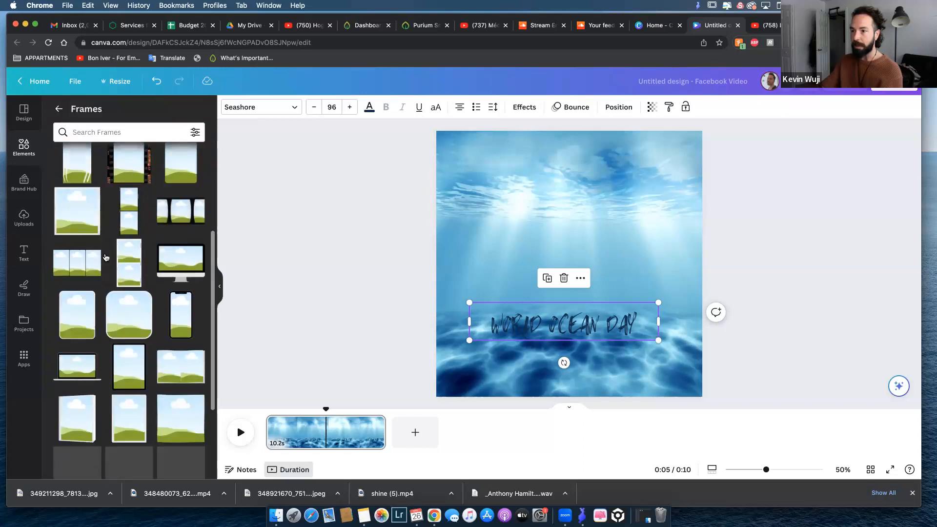
scroll(108, 256, "down", 3)
scroll(108, 256, "up", 10)
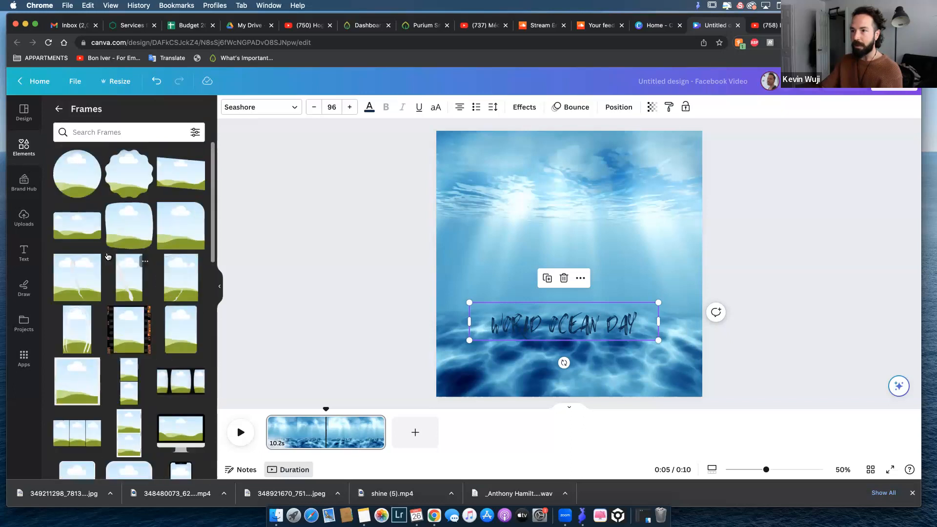
scroll(76, 192, "down", 10)
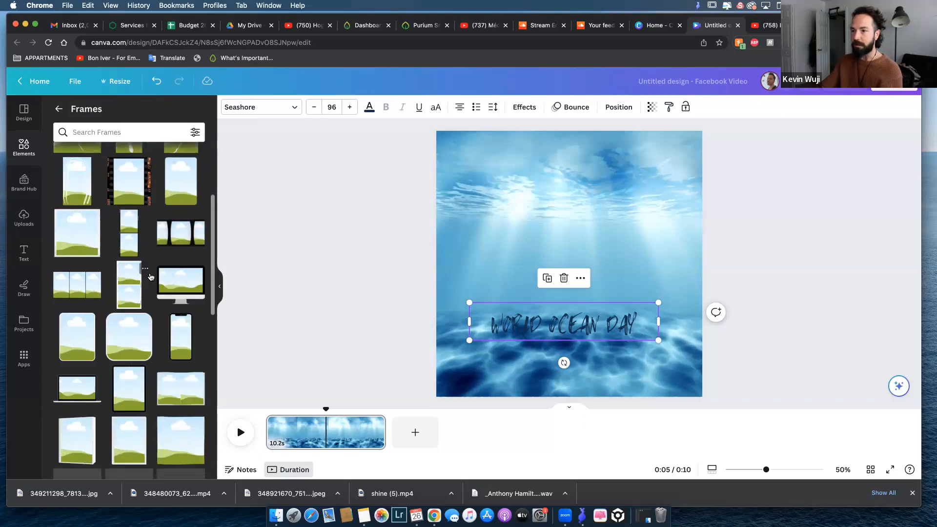
scroll(149, 276, "down", 2)
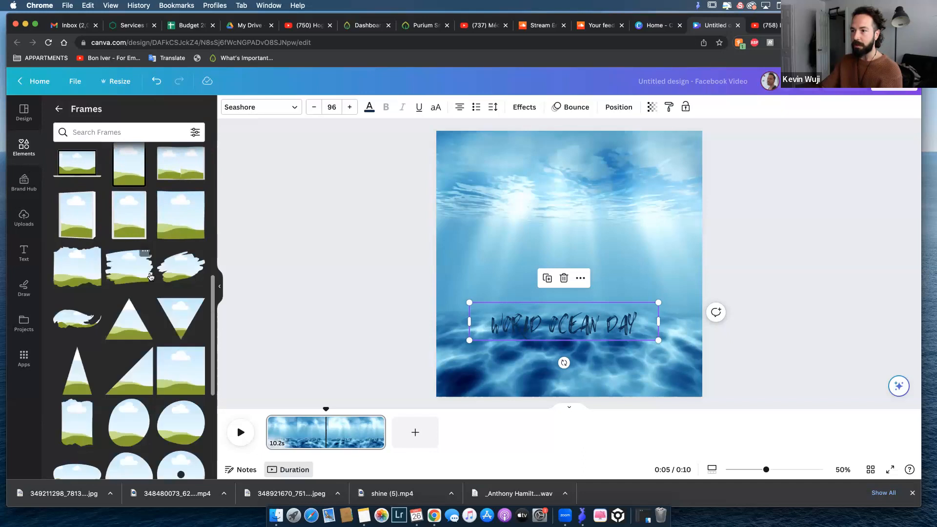
scroll(150, 277, "down", 4)
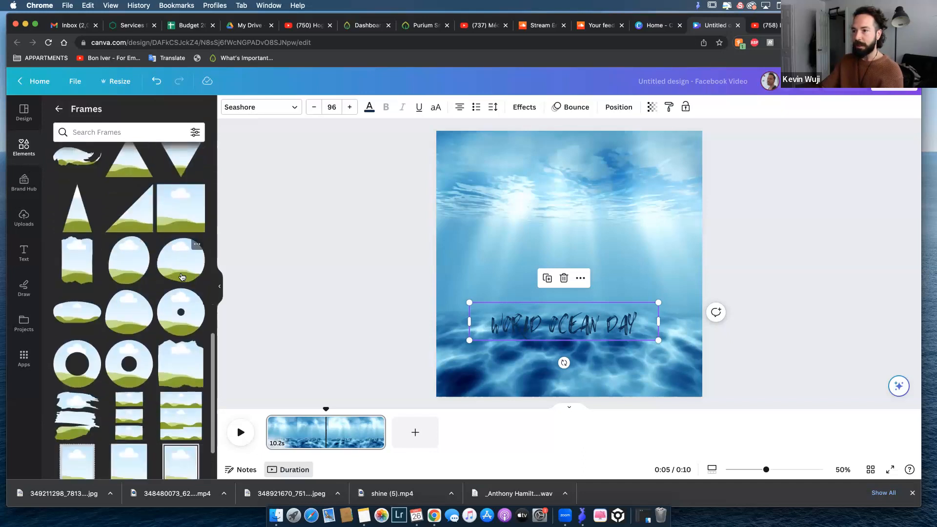
left_click(131, 267)
Move the "WORLD OCEAN DAY" title close to the page's bottom edge and place the egg-shaped frame above it.
left_click_drag(587, 333, 588, 283)
left_click_drag(581, 336, 581, 379)
left_click(569, 230)
left_click_drag(569, 230, 566, 276)
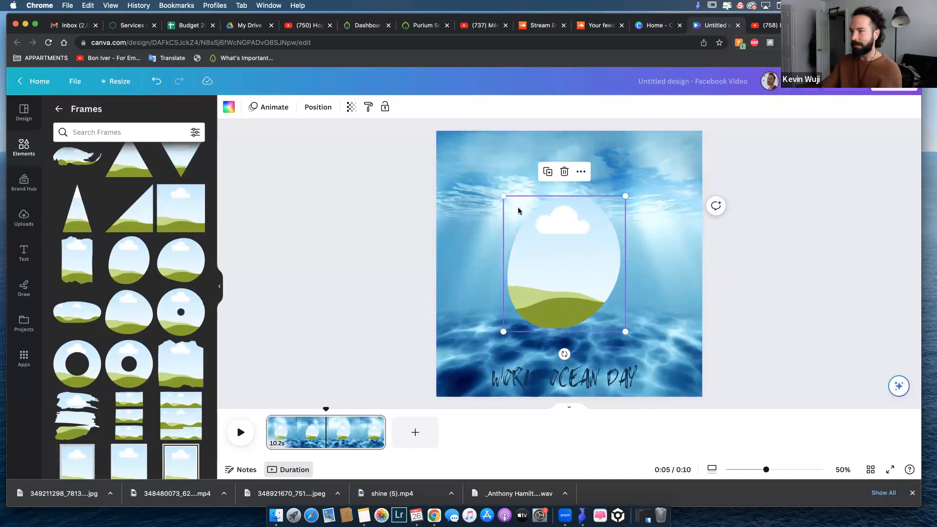
Fill the egg-shaped frame with the first uploaded image, a woman's selfie, and shift the framed photo slightly up.
left_click(23, 217)
left_click_drag(85, 238, 546, 255)
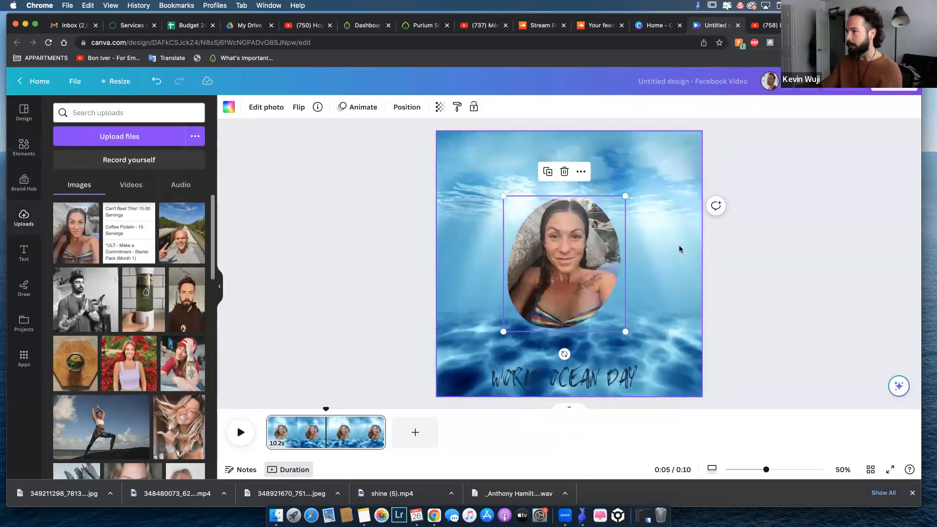
left_click_drag(559, 261, 572, 255)
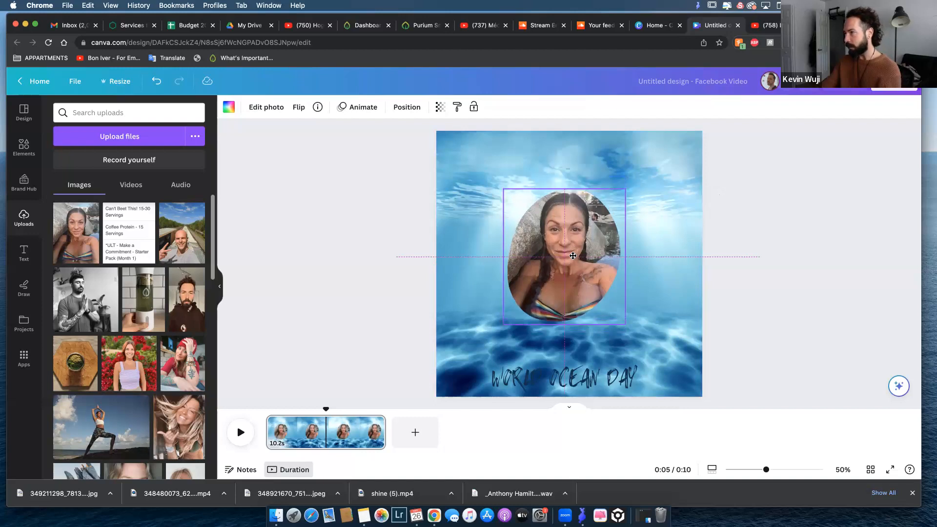
left_click_drag(573, 254, 573, 254)
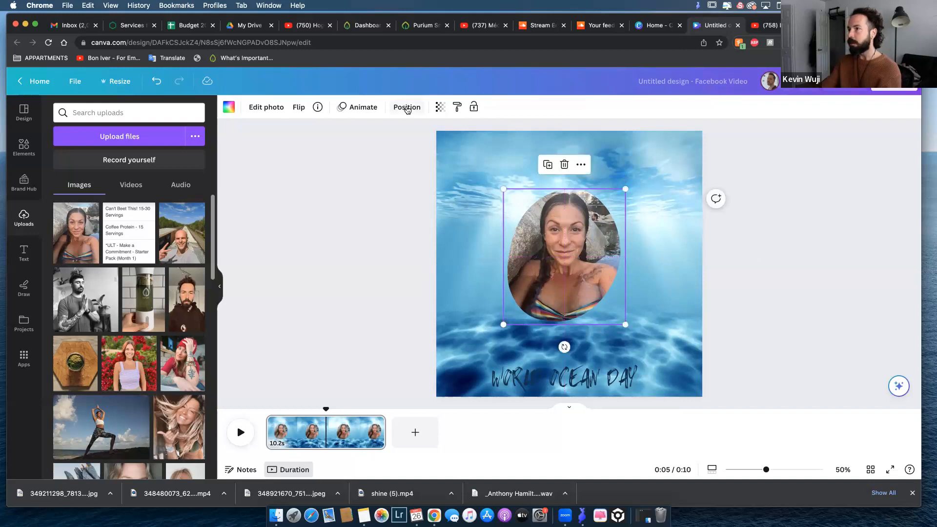
Align the framed photo to the page's top and horizontal center, and finally to its vertical middle.
left_click(407, 109)
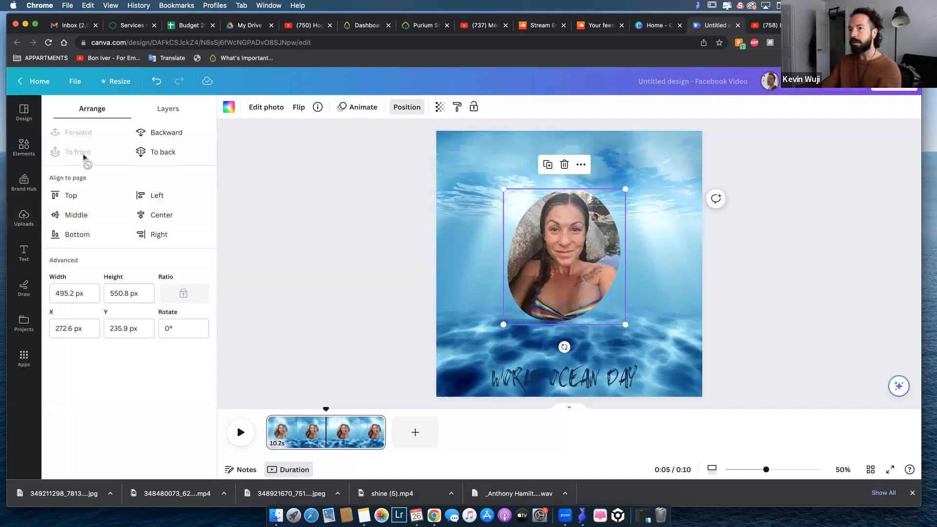
left_click(71, 196)
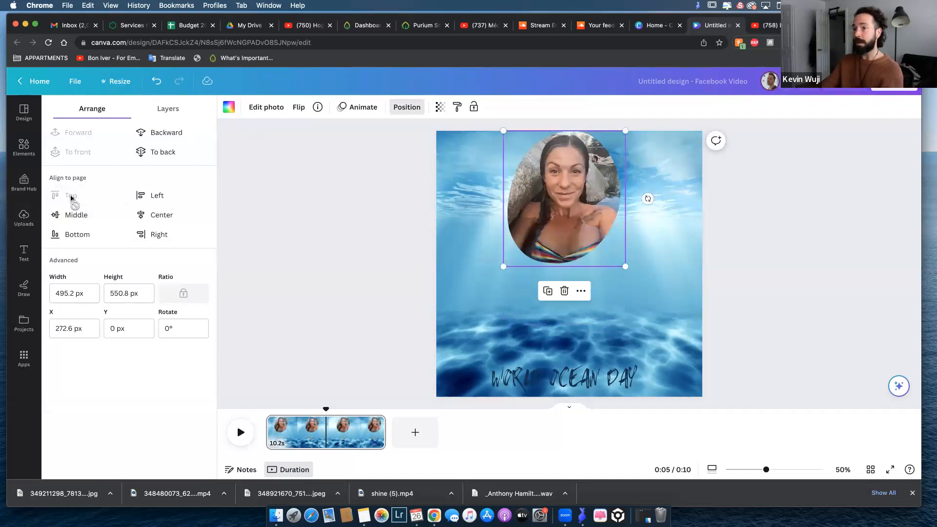
left_click(159, 214)
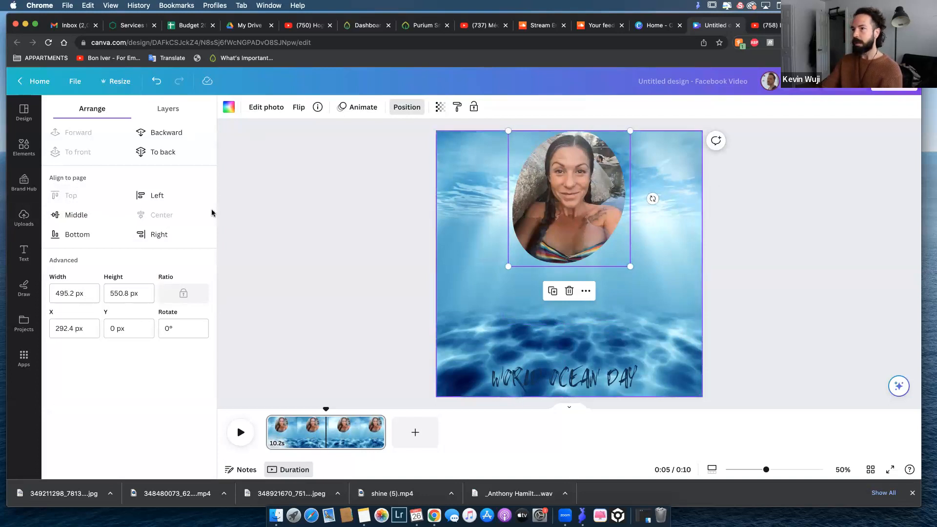
left_click(71, 217)
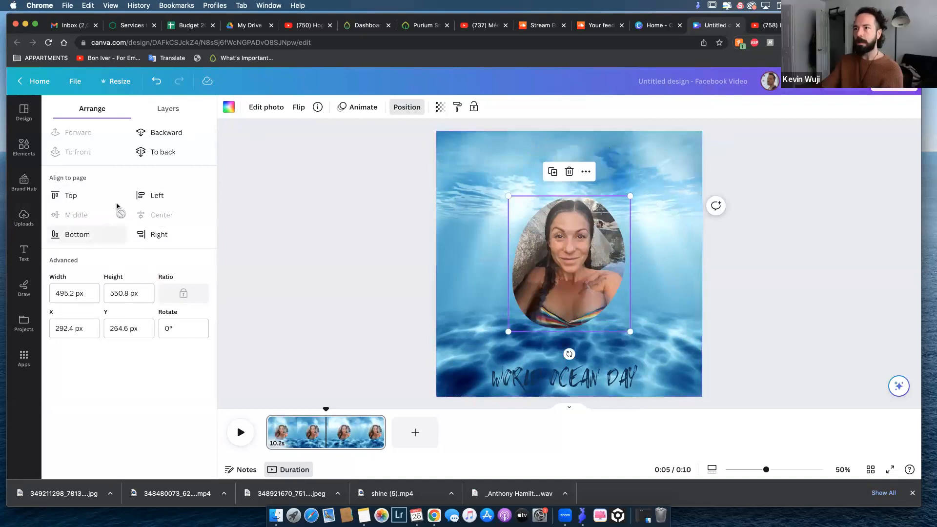
Lock only the position of the background water video and try to move it.
left_click(660, 204)
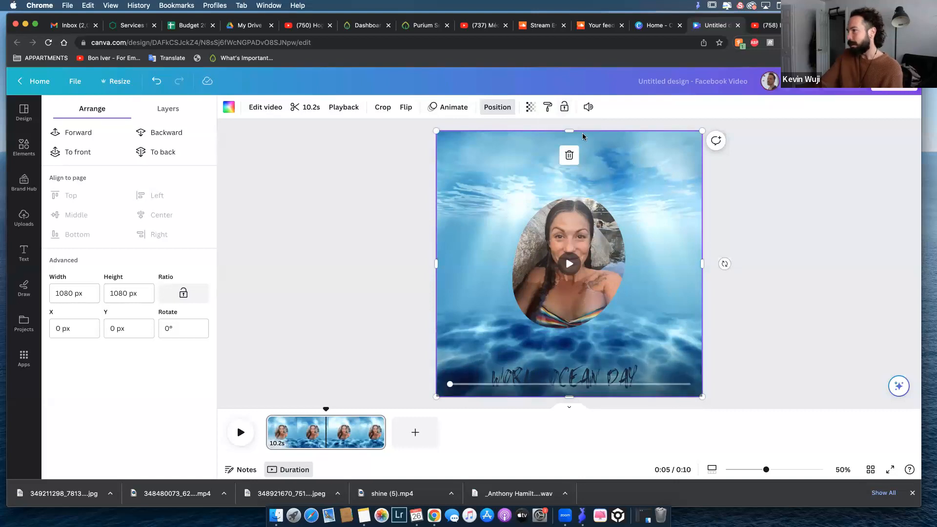
left_click(564, 108)
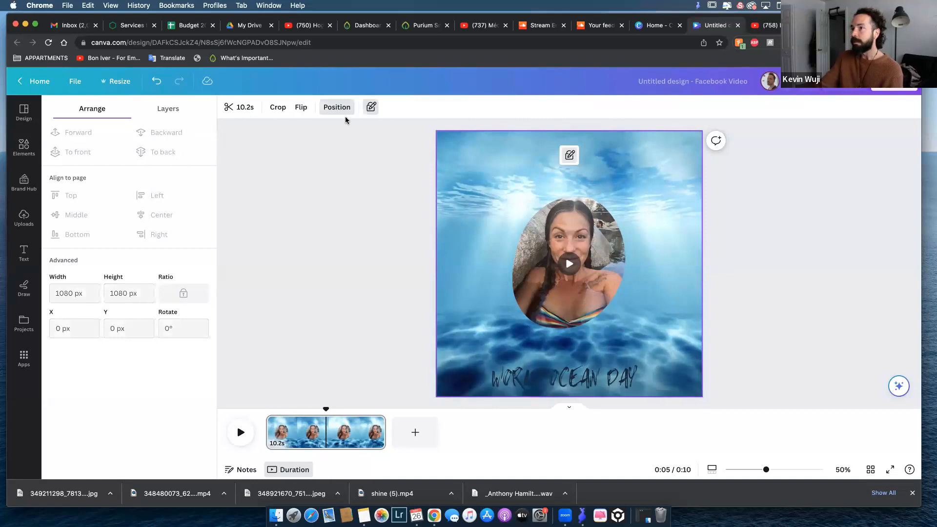
left_click_drag(669, 209, 663, 230)
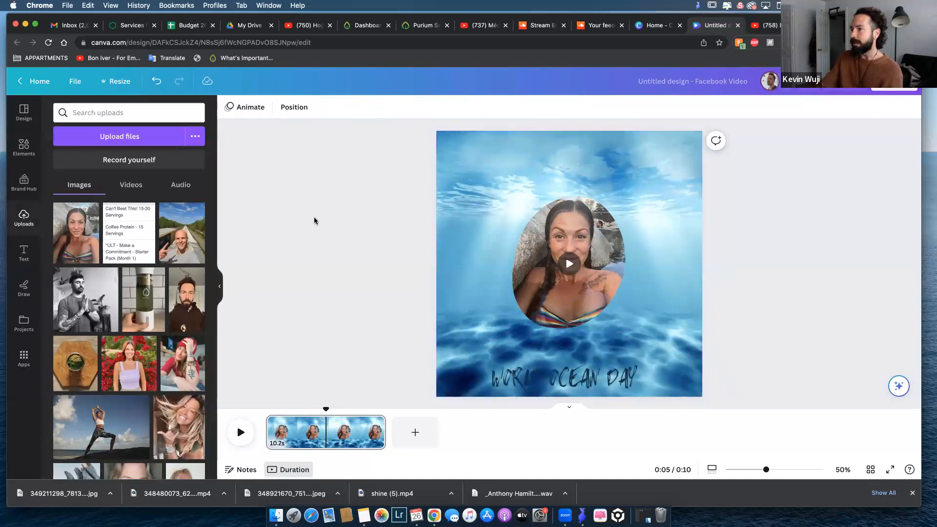
Move the framed photo slightly above the page's middle, keeping it horizontally centered, and deselect it.
left_click(601, 274)
left_click_drag(596, 280, 596, 273)
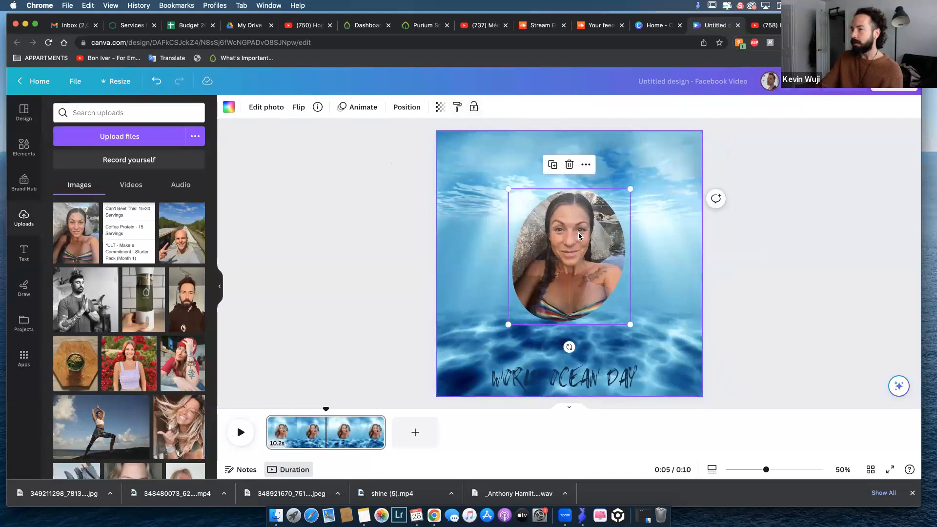
left_click(361, 242)
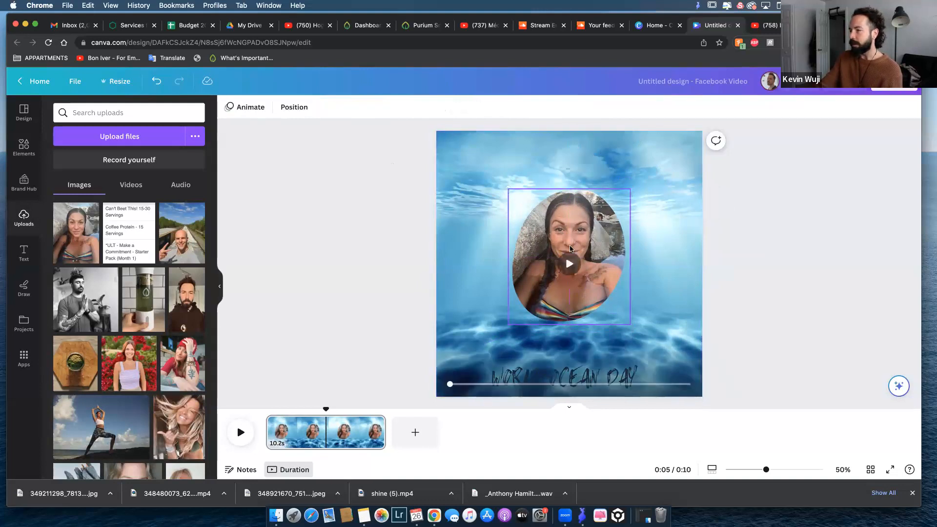
Switch the background water video from a position-only lock to a full lock.
left_click(459, 260)
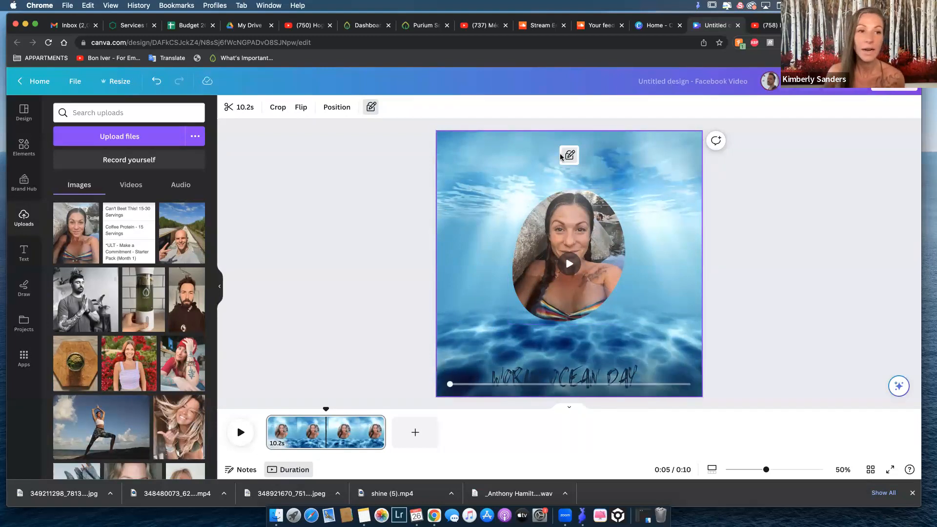
left_click(713, 172)
left_click(570, 160)
left_click(567, 156)
left_click(713, 174)
left_click(687, 175)
left_click(770, 189)
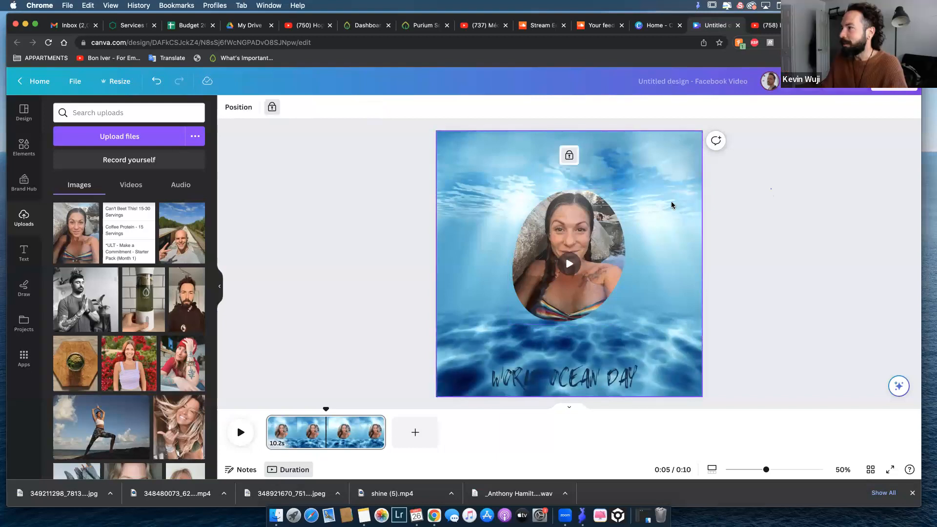
Unlock the background video, relock only its position, and restore the full lock.
left_click(461, 160)
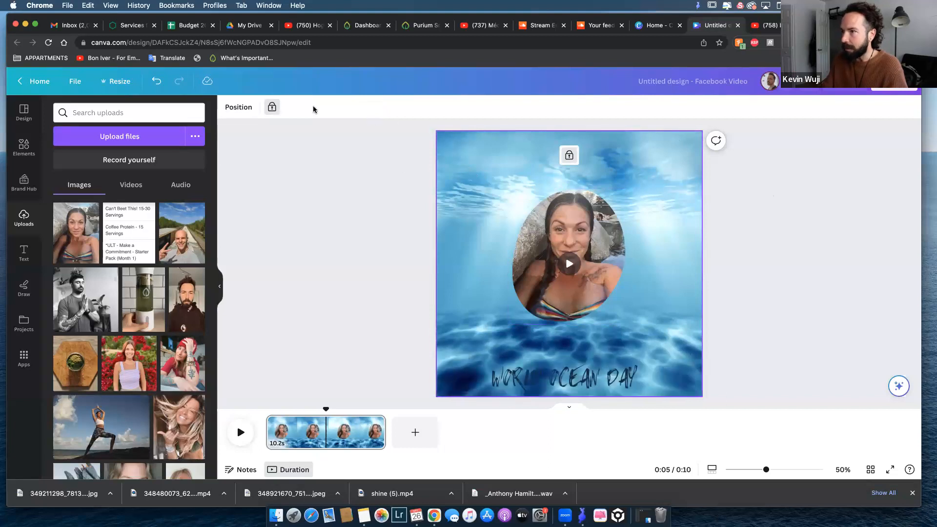
left_click(271, 108)
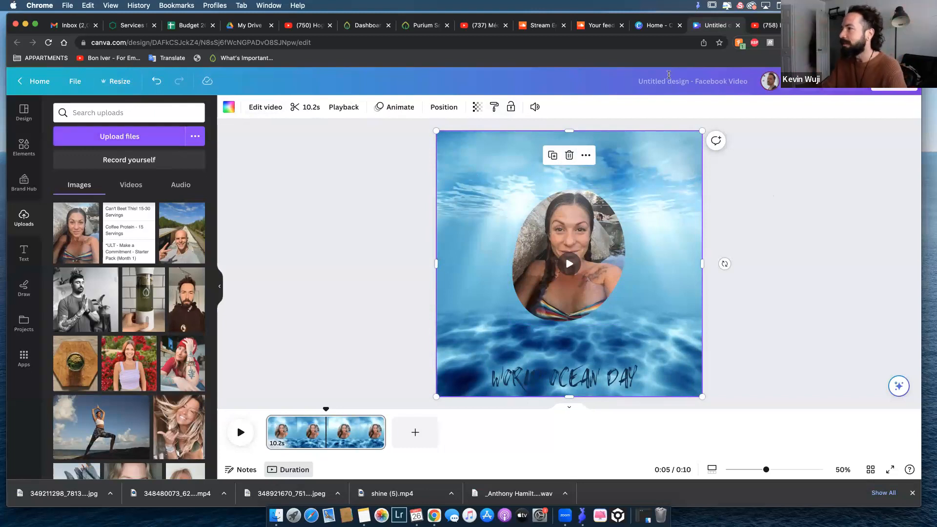
left_click(695, 161)
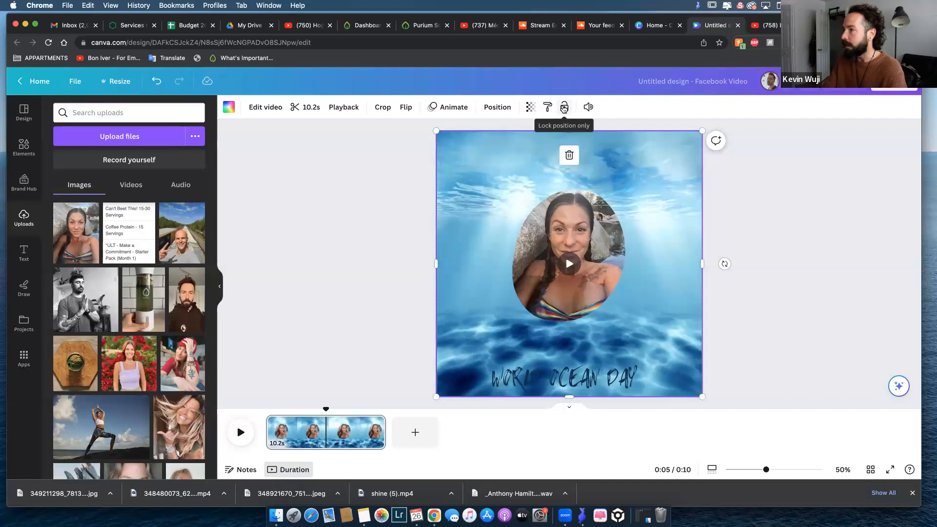
left_click(564, 108)
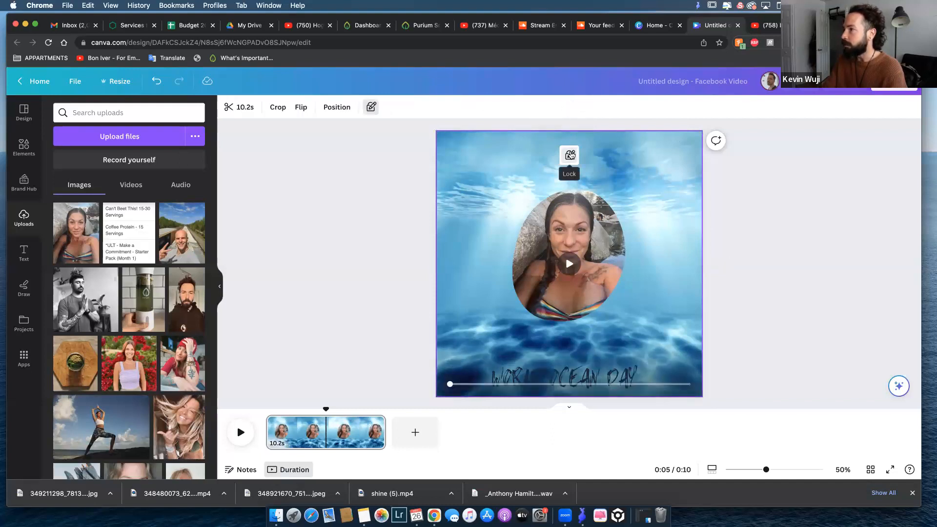
left_click(570, 156)
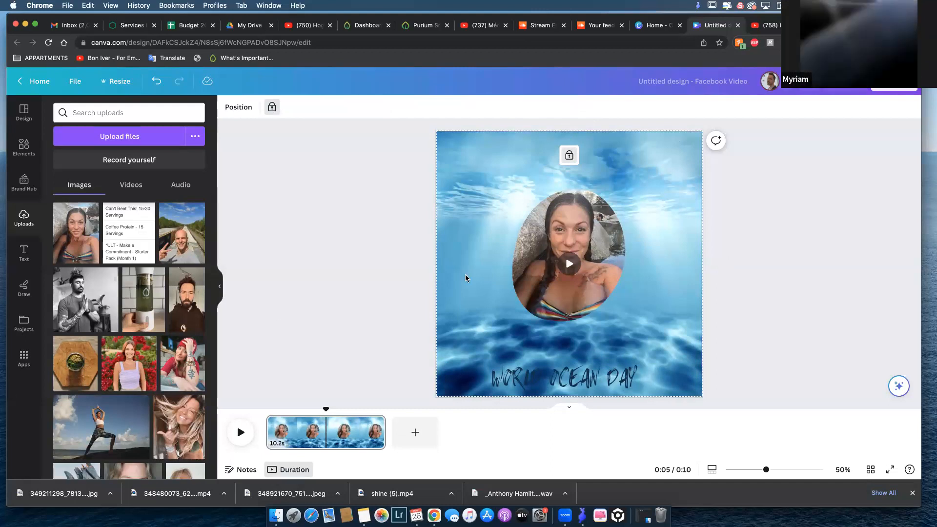
left_click(727, 205)
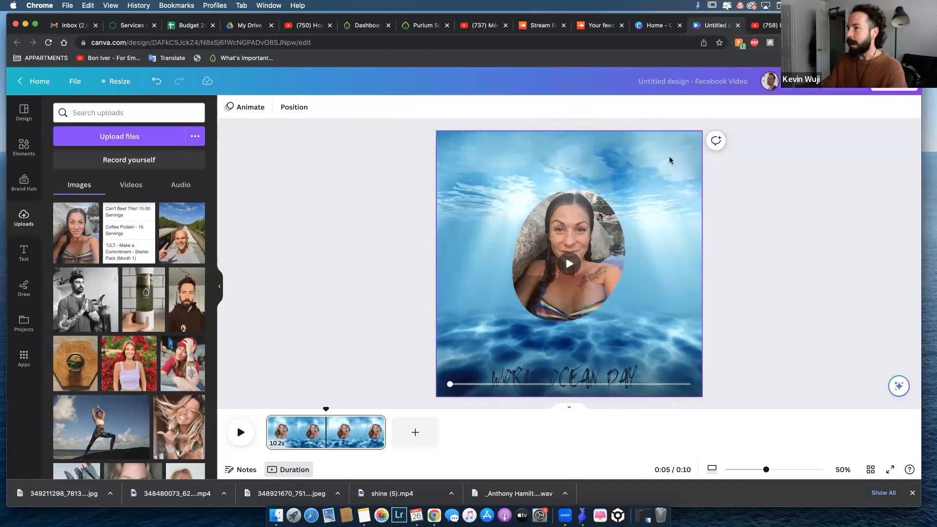
Preview the video twice from the beginning to check how the text and photo appear, and pause playback.
left_click(567, 220)
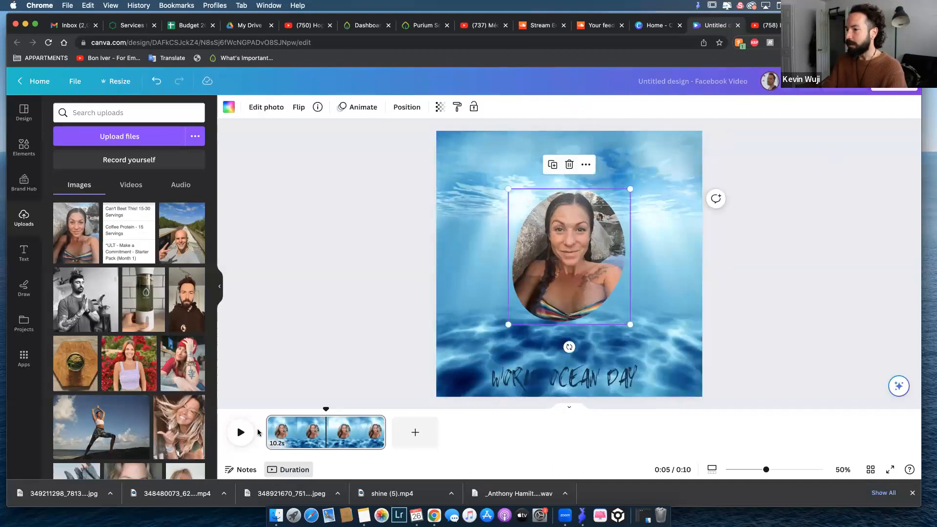
left_click_drag(326, 409, 228, 417)
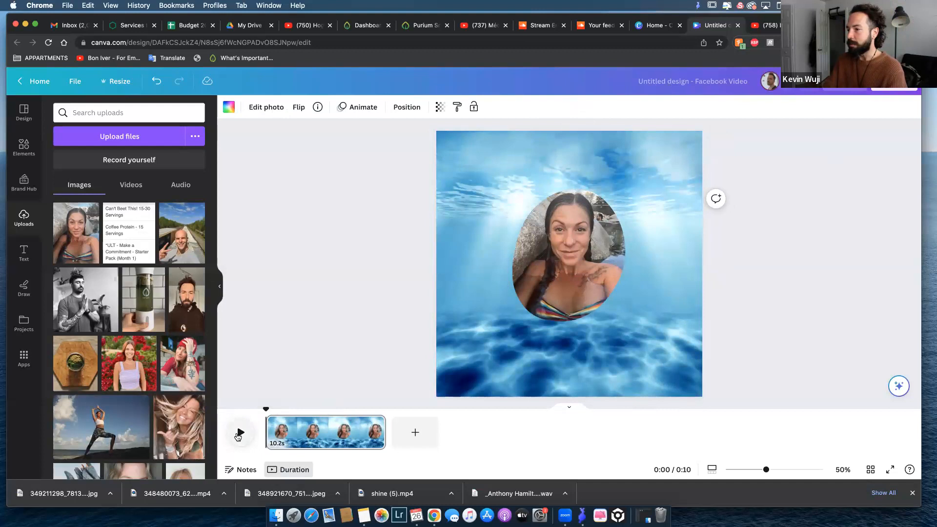
left_click(240, 433)
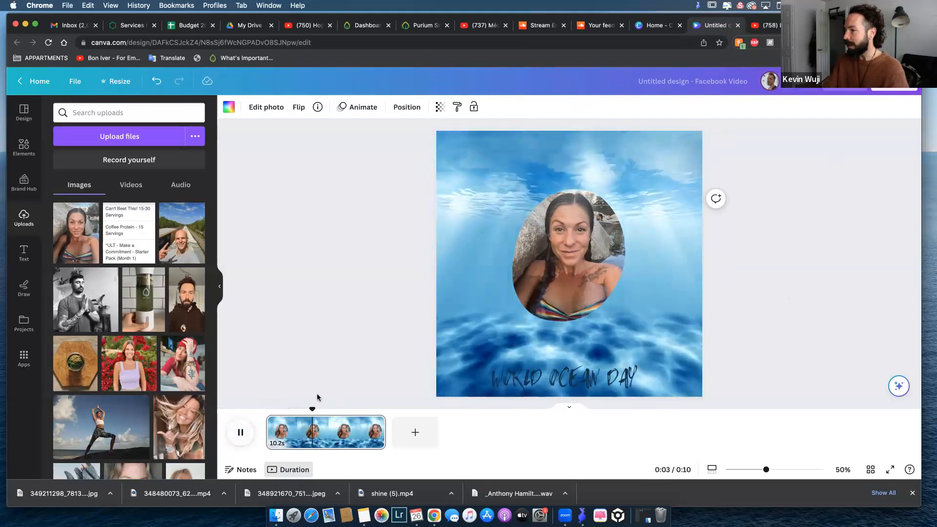
left_click_drag(315, 409, 250, 414)
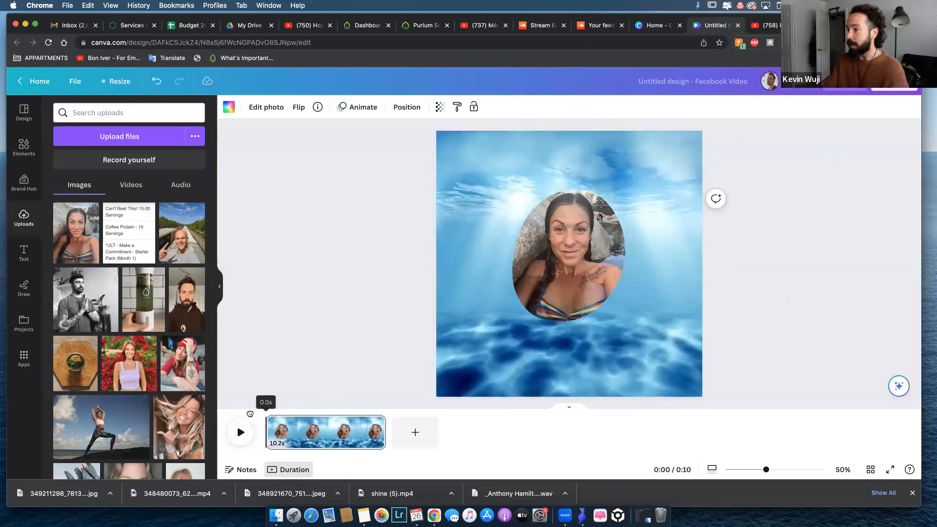
key("space")
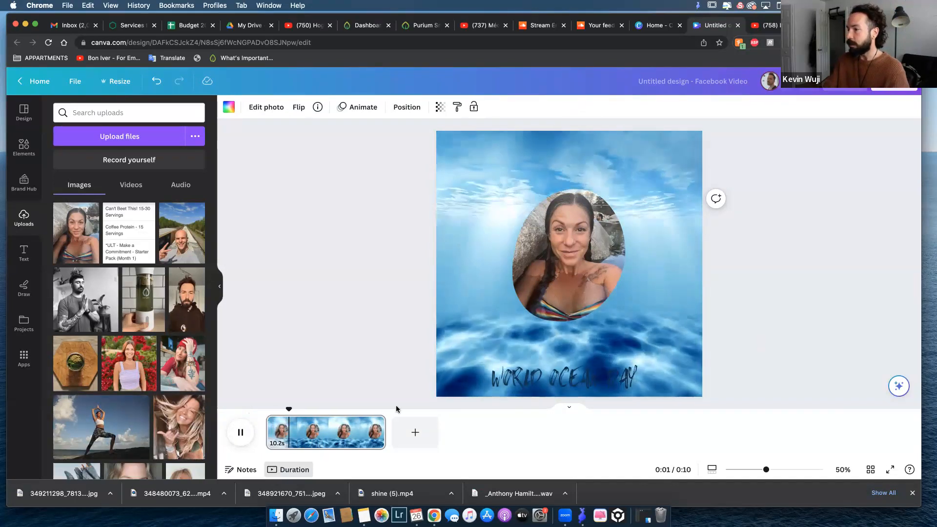
left_click(241, 433)
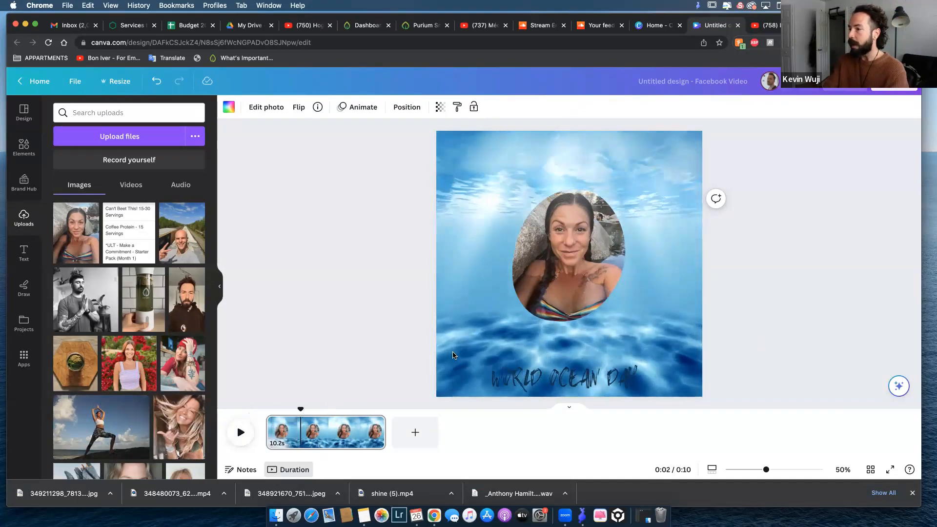
Browse the photo animations and apply Pan on enter to the framed photo.
left_click(585, 377)
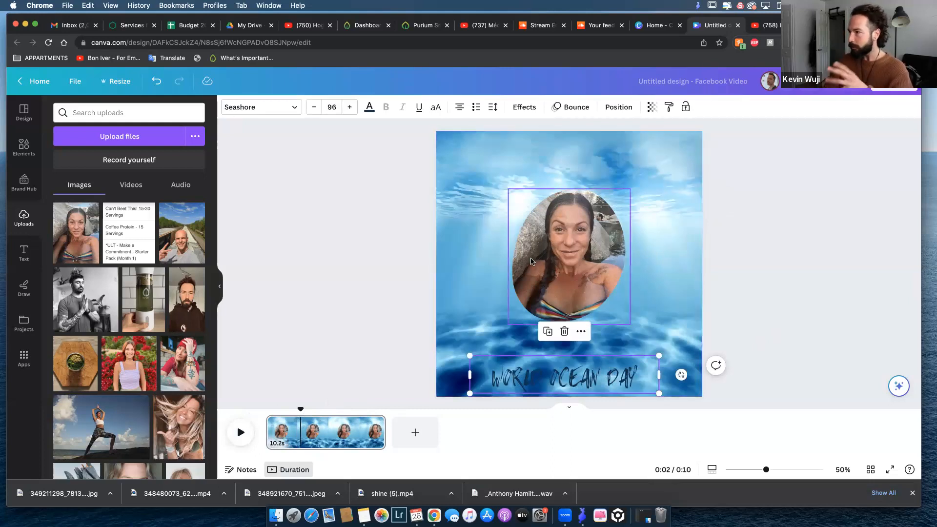
left_click(588, 245)
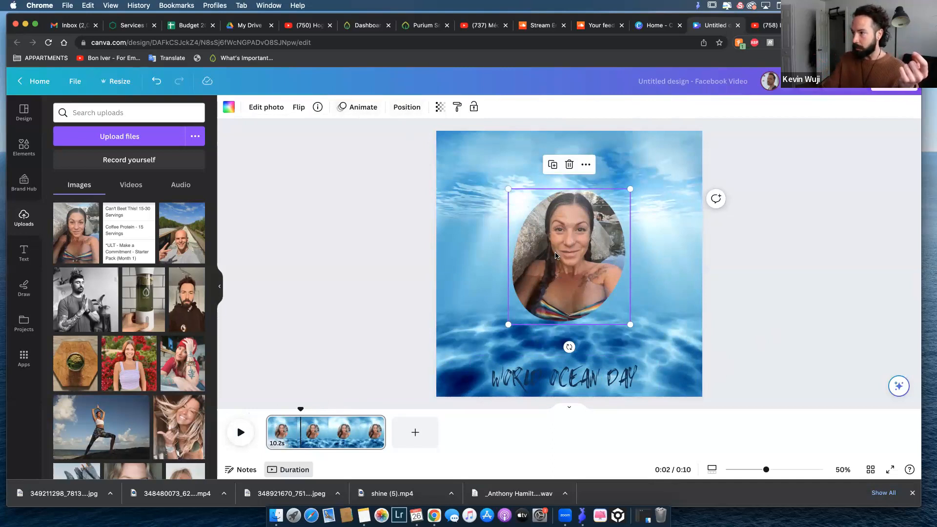
left_click(357, 108)
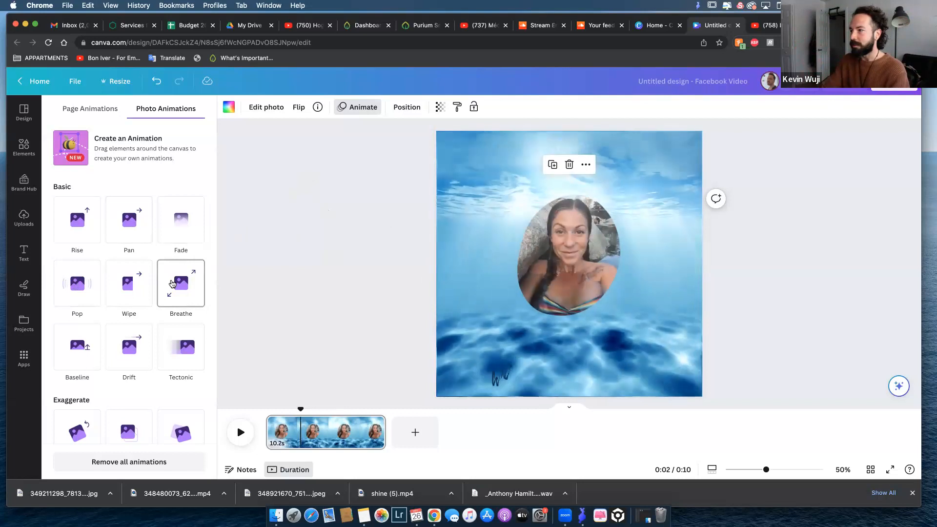
scroll(112, 286, "down", 3)
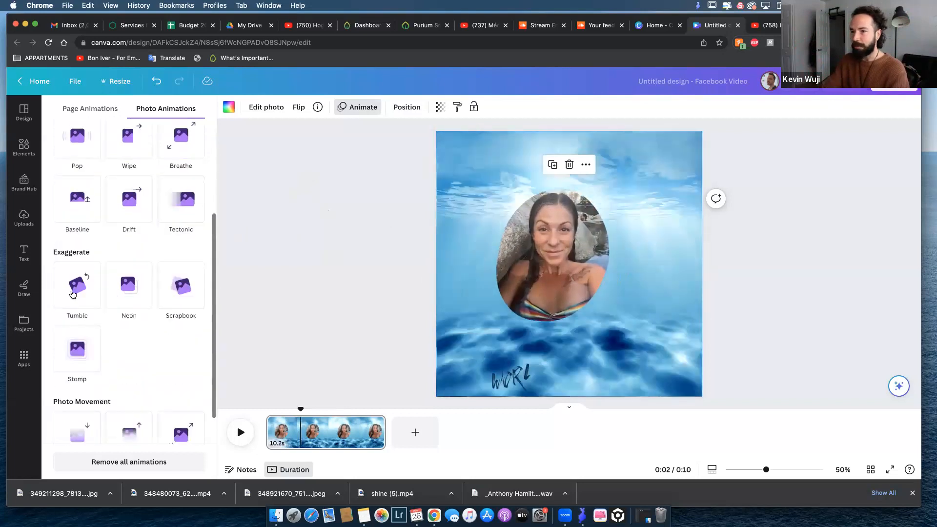
scroll(141, 273, "down", 1)
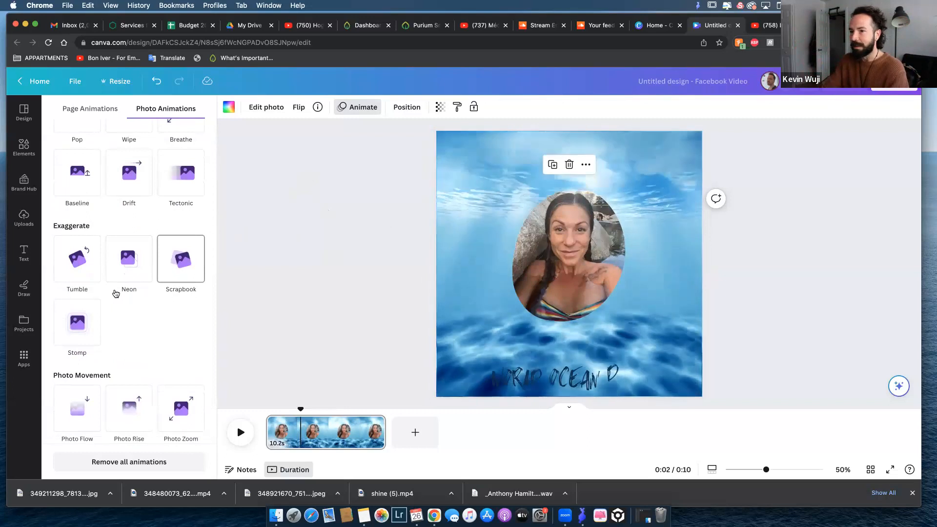
scroll(122, 283, "down", 1)
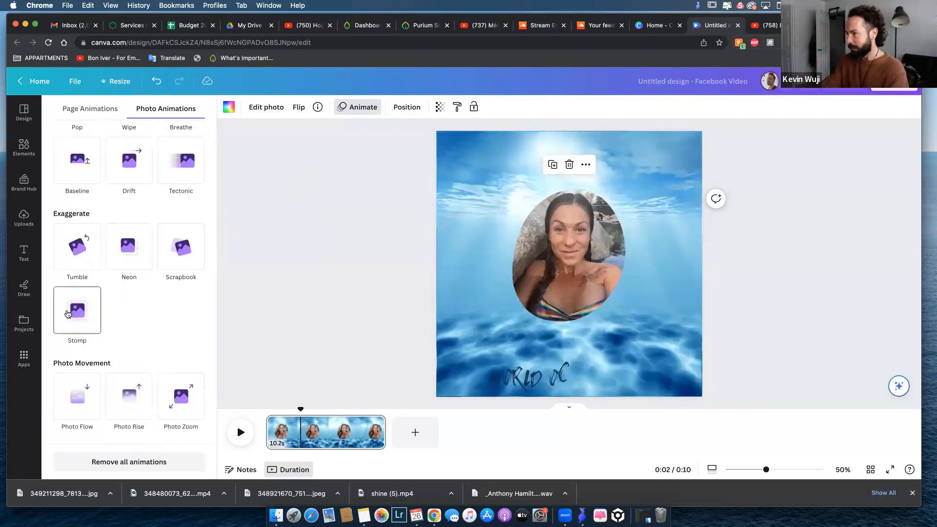
scroll(164, 315, "up", 5)
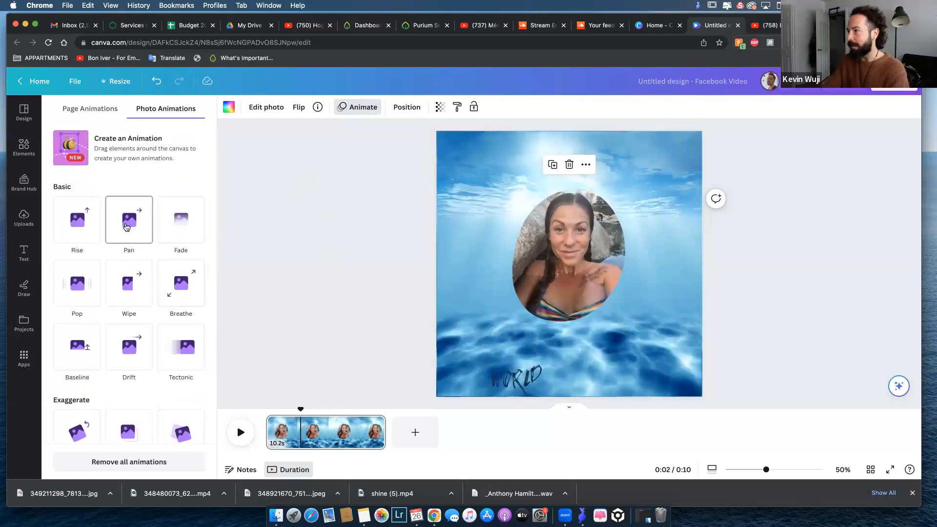
left_click(127, 227)
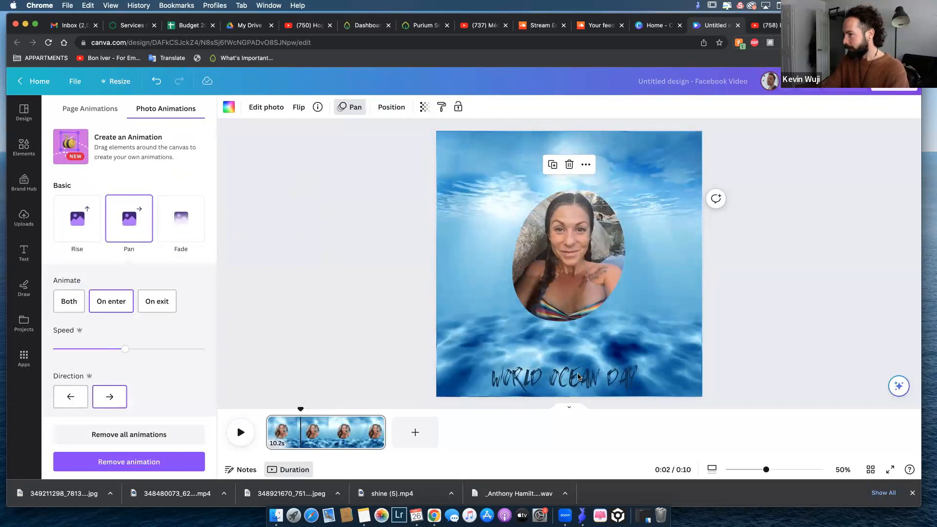
left_click(601, 379)
left_click(567, 232)
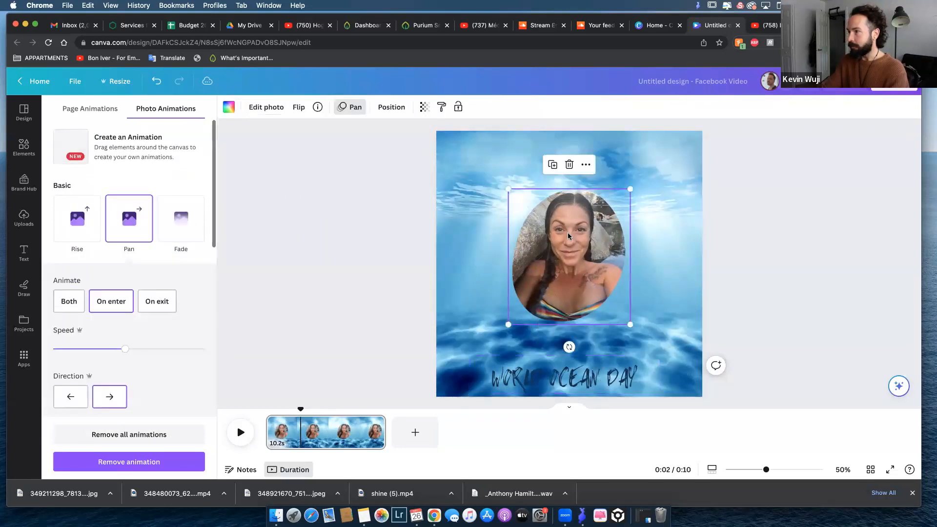
Replace the WORLD OCEAN DAY text with the pictured person's full name in capitals and deselect it.
left_click(577, 381)
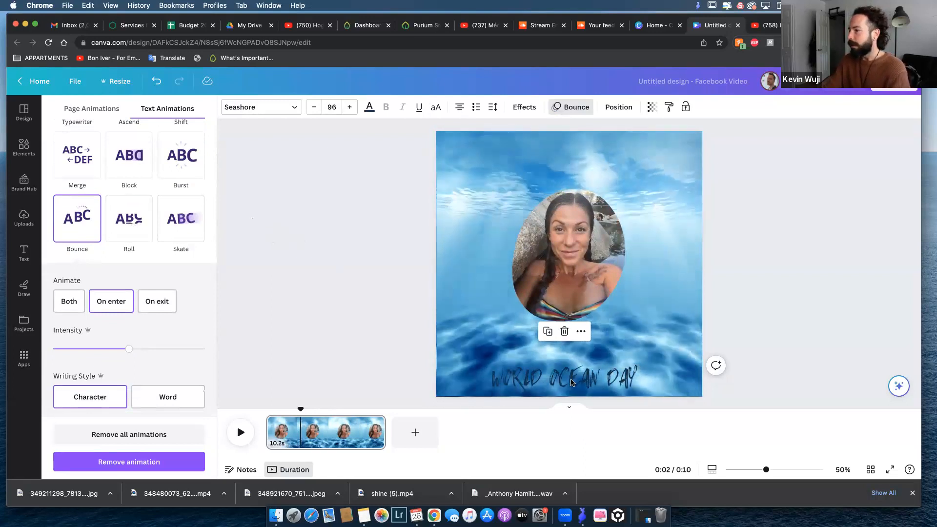
left_click_drag(638, 376, 461, 390)
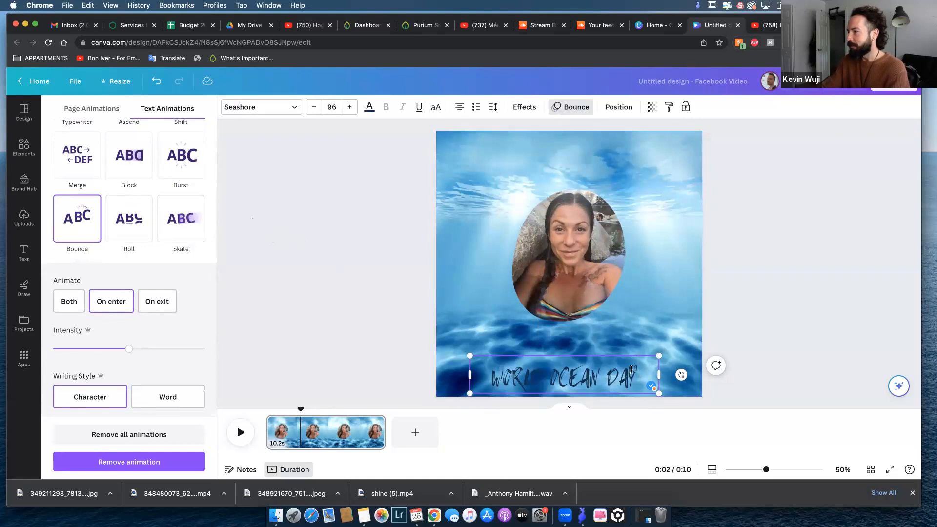
left_click_drag(642, 370, 485, 377)
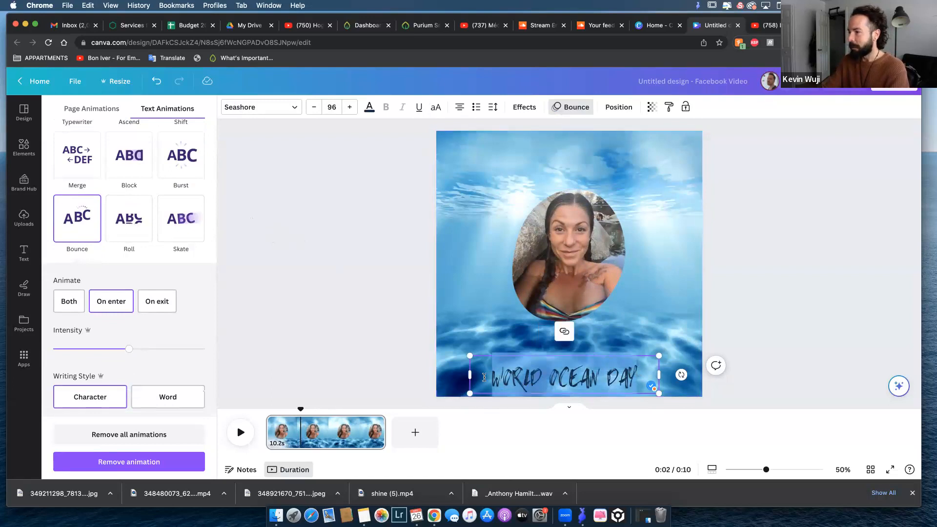
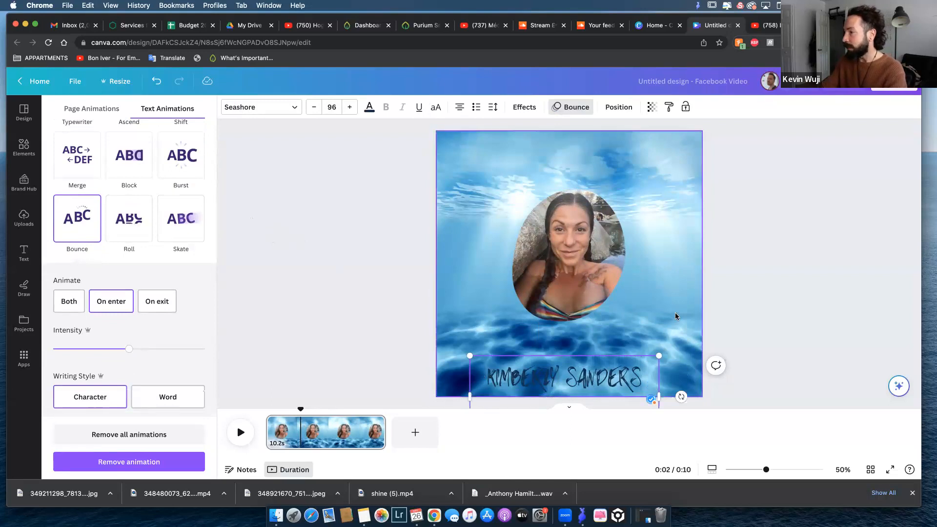
left_click(667, 278)
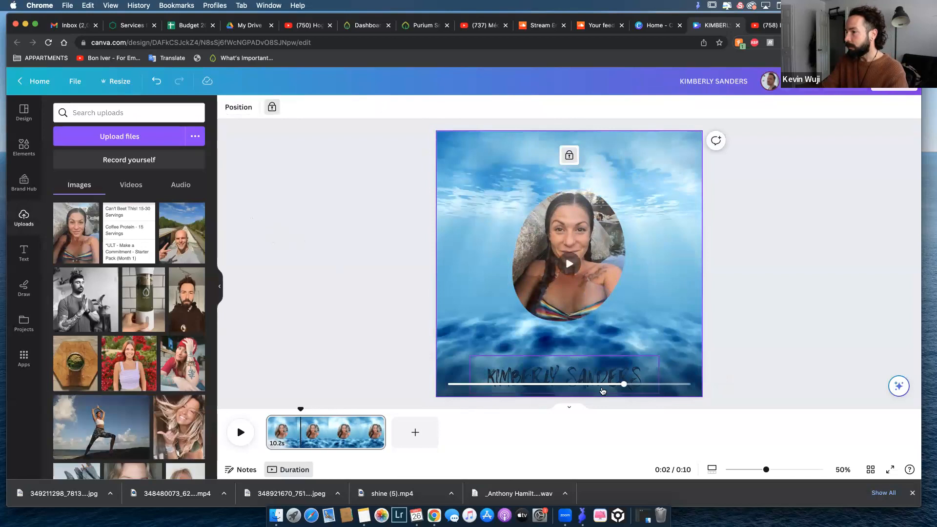
Move the name text up closer to the photo and try adding a second line to it.
left_click_drag(531, 358, 530, 335)
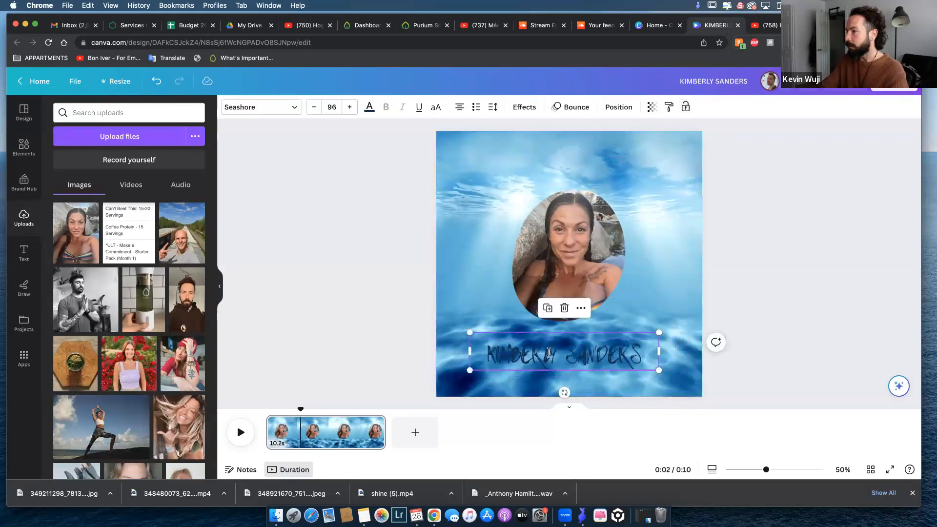
double_click(549, 352)
left_click_drag(643, 352, 468, 349)
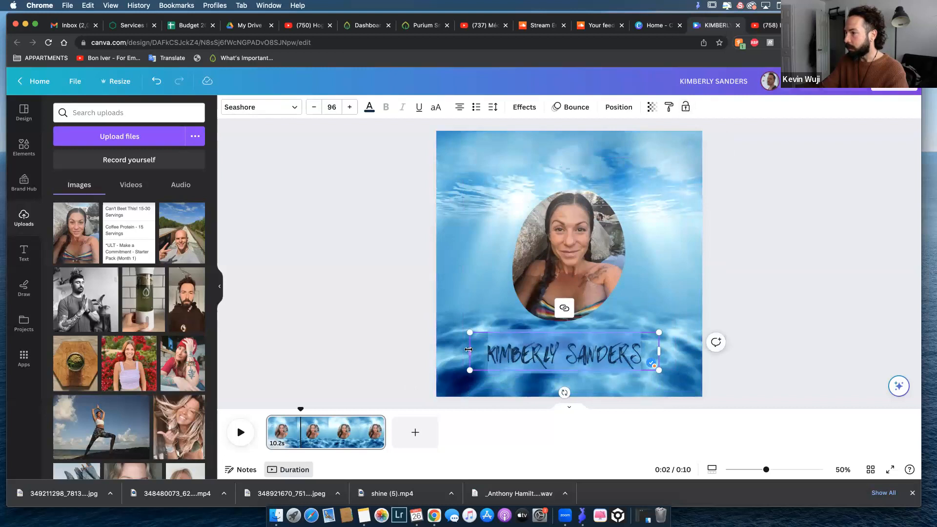
left_click(630, 356)
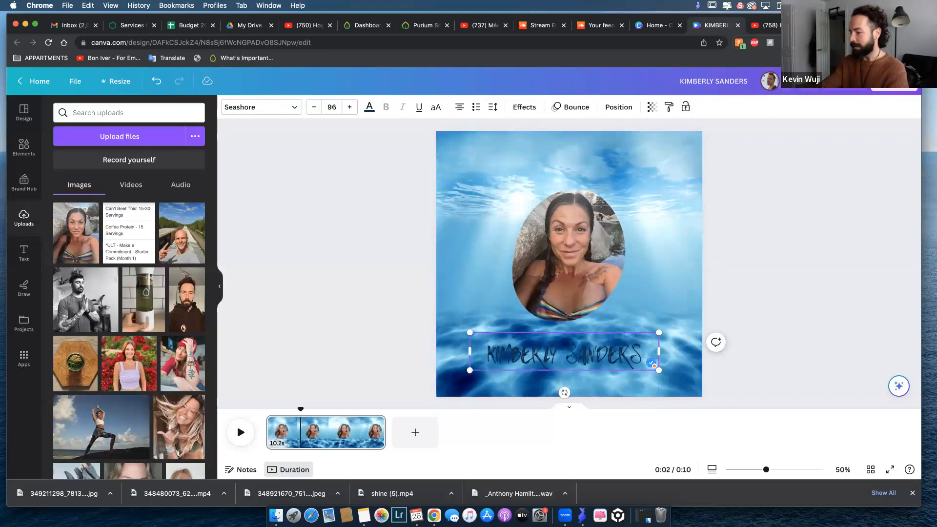
key("Return")
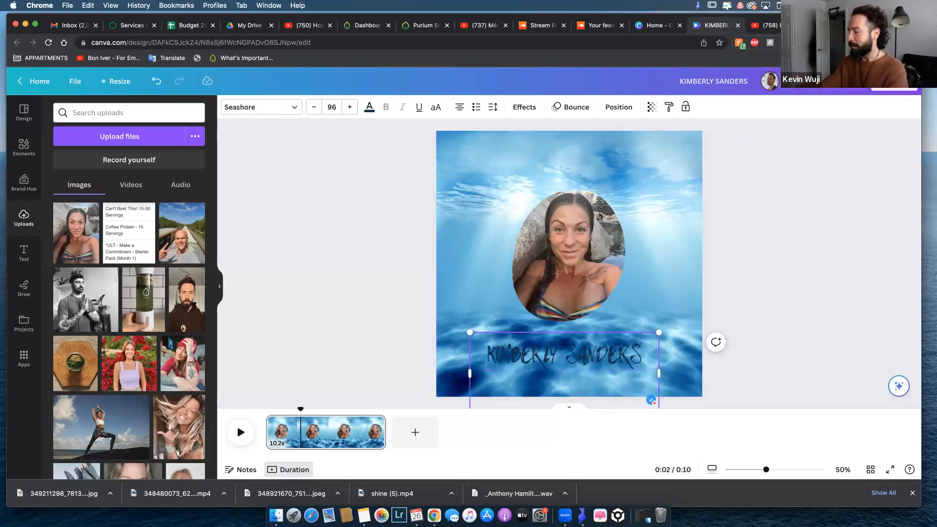
key("BackSpace")
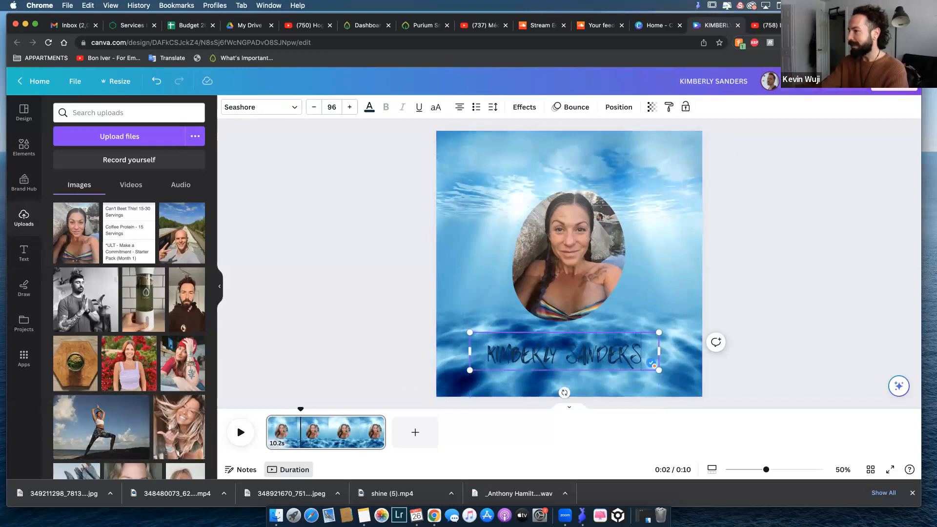
left_click(669, 276)
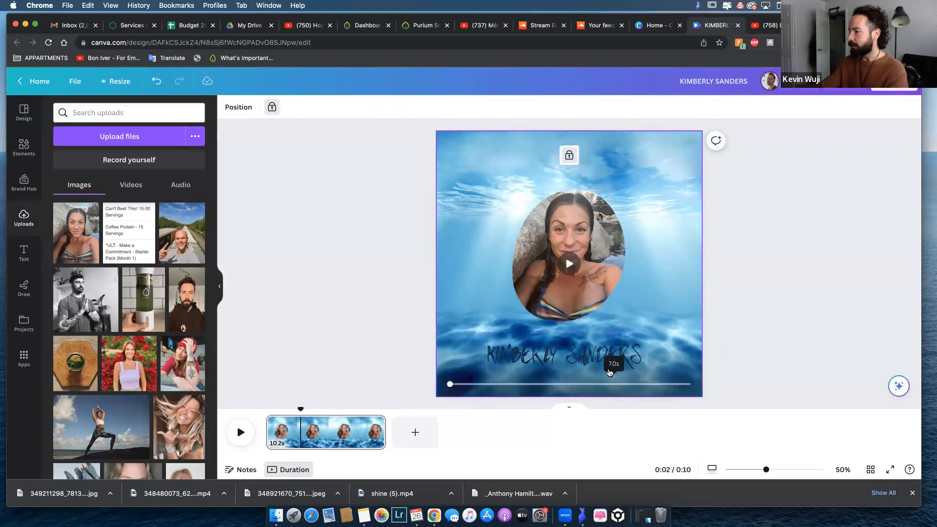
Center the name text horizontally on the page, try the middle alignment, and align it to the page's bottom.
left_click(589, 352)
left_click_drag(589, 351, 593, 351)
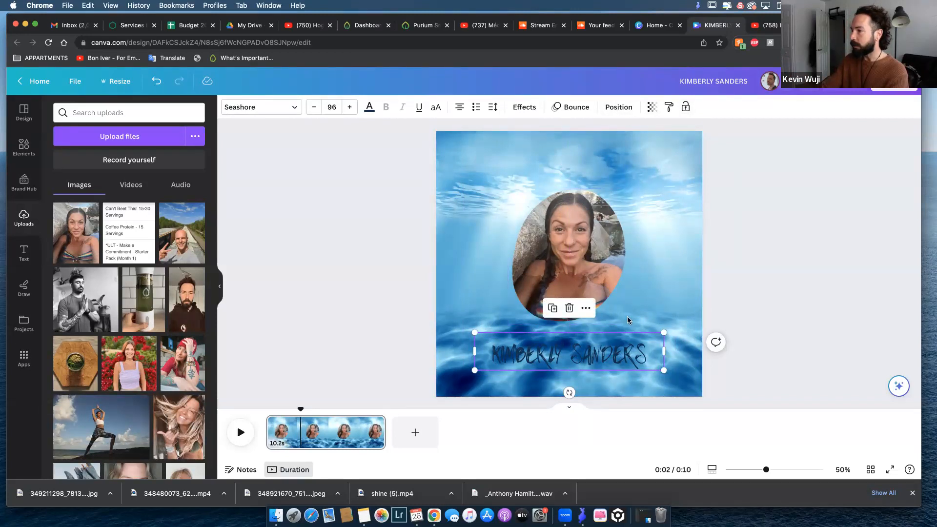
left_click(619, 107)
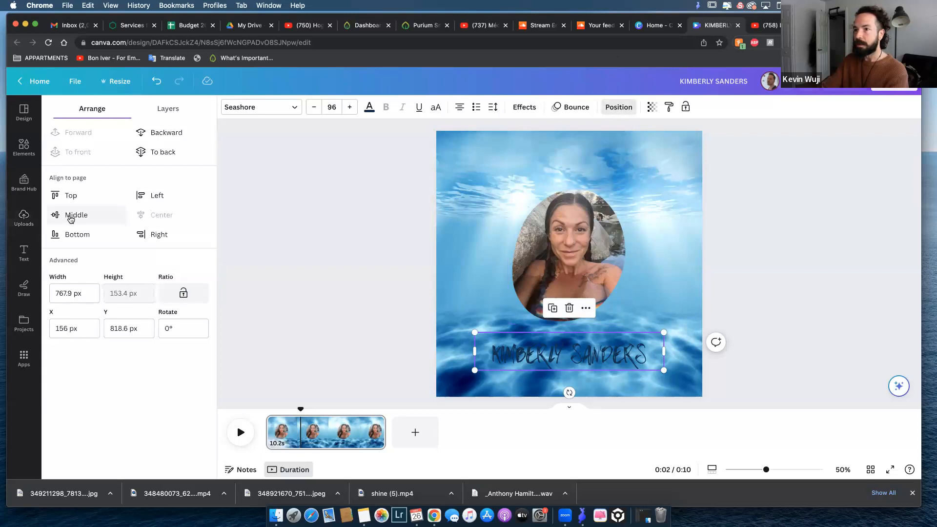
left_click(69, 219)
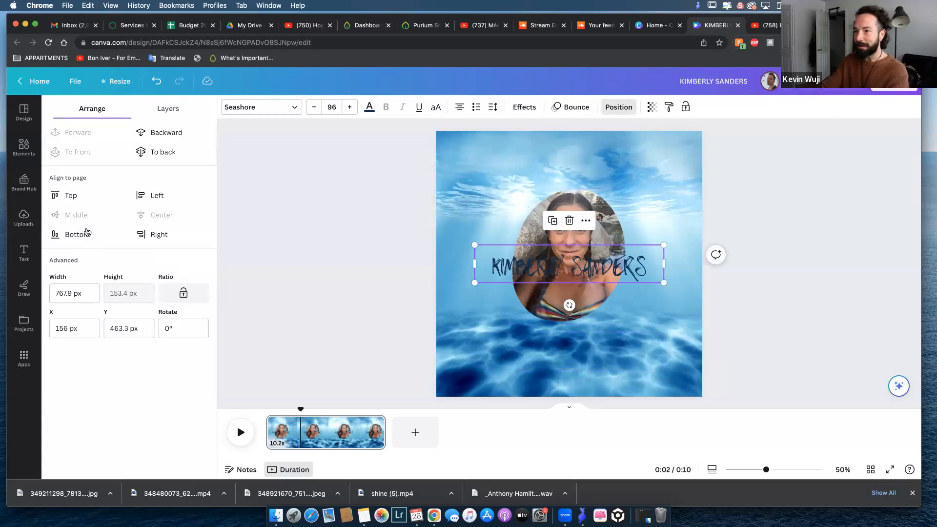
left_click(79, 235)
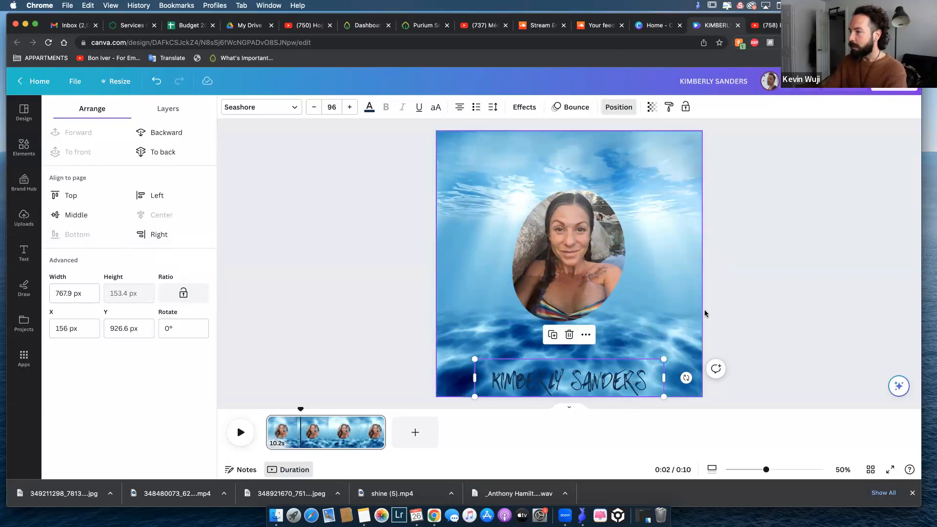
Nudge the name text up from the page's bottom edge to a Y position of about 868 px.
left_click(633, 363)
left_click(619, 371)
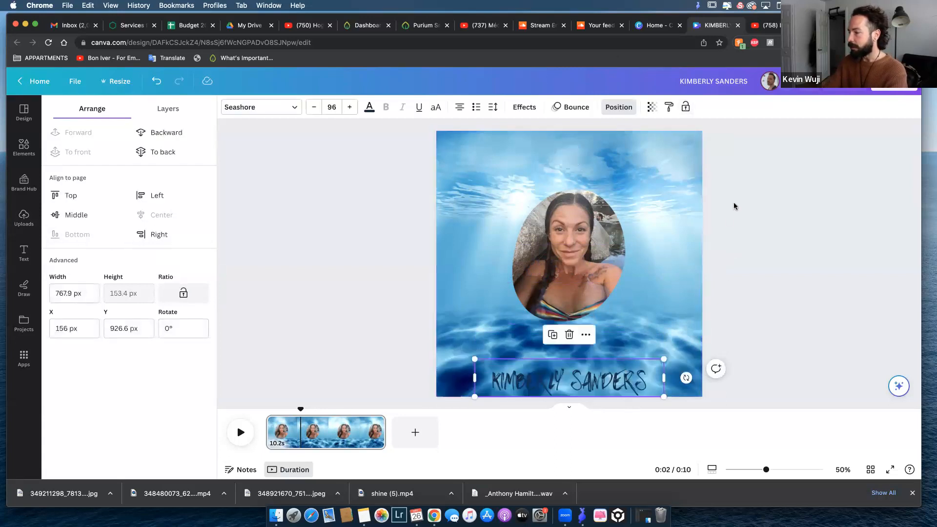
key("Up")
key("Up")
key("Up")
key("Up")
key("Up")
key("Up")
key("Up")
key("Up")
key("Up")
key("Up")
key("Up")
key("Up")
key("Up")
key("Up")
key("Up")
key("Up")
key("Up")
key("Up")
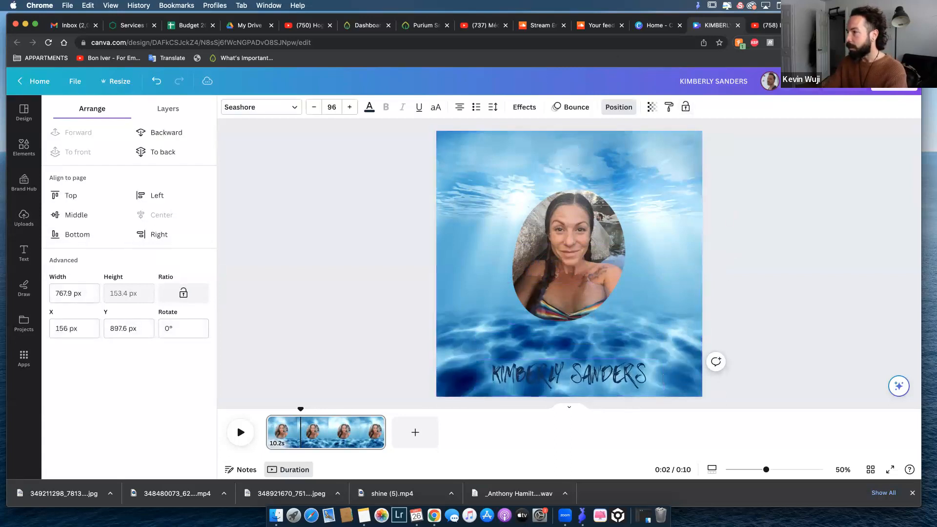
key("Up")
key("Up")
key("Up")
key("Up")
key("Up")
key("Up")
key("Up")
key("Up")
key("Up")
key("Up")
key("Up")
key("Up")
key("Down")
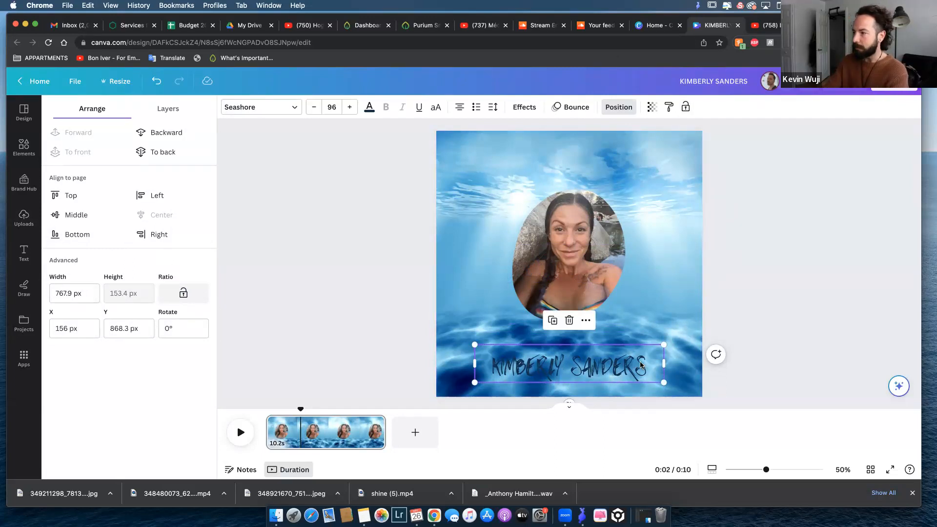
Change the name text's color to white (#ffffff) and deselect it.
triple_click(640, 361)
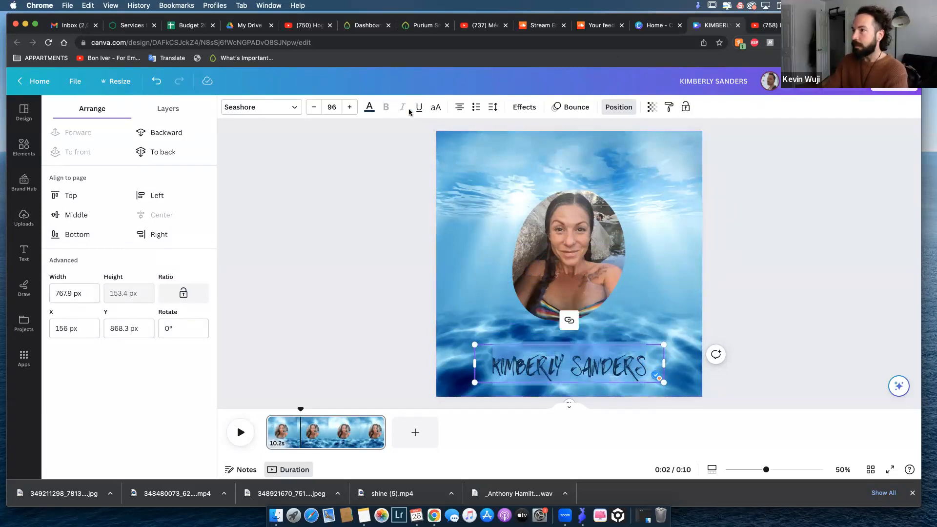
left_click(370, 109)
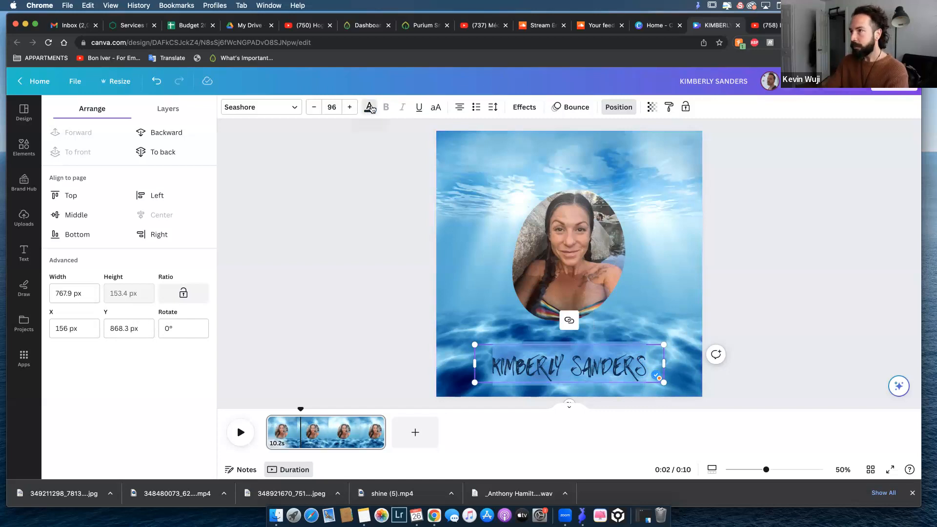
scroll(195, 357, "down", 4)
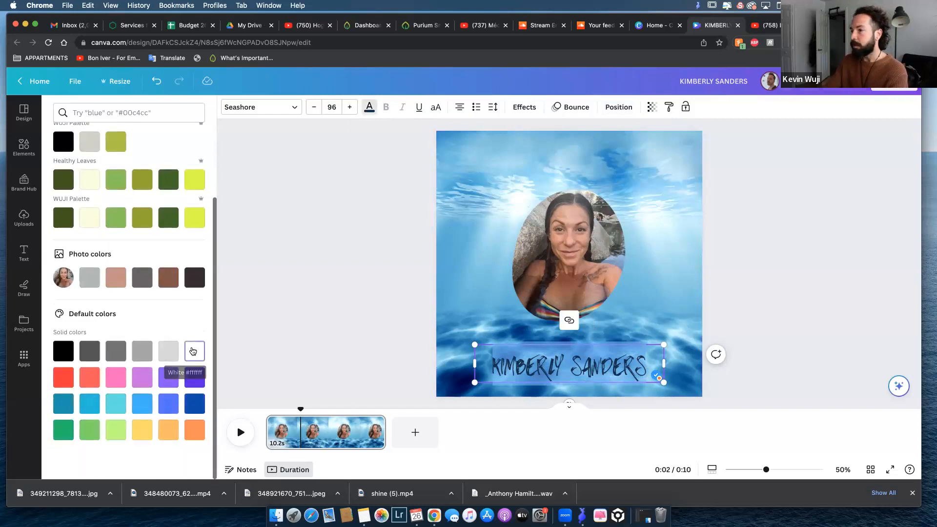
left_click(195, 356)
left_click(493, 226)
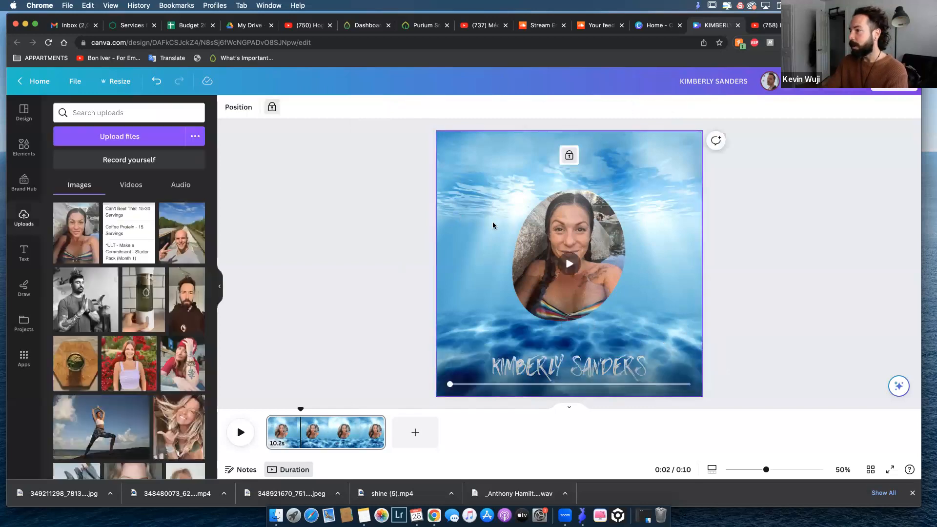
left_click(715, 232)
Enlarge the name text to font size 124 and re-center it horizontally below the photo.
left_click(631, 363)
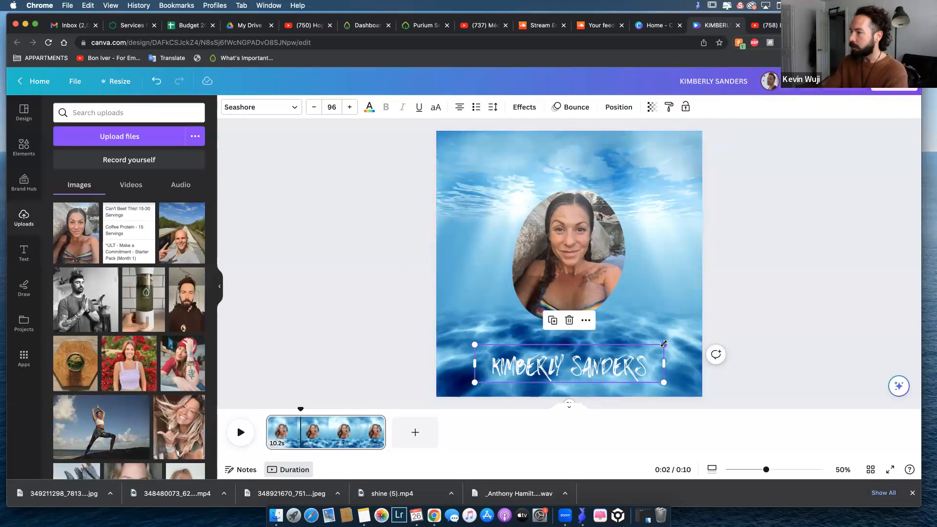
left_click_drag(665, 341, 713, 307)
left_click_drag(646, 360, 623, 360)
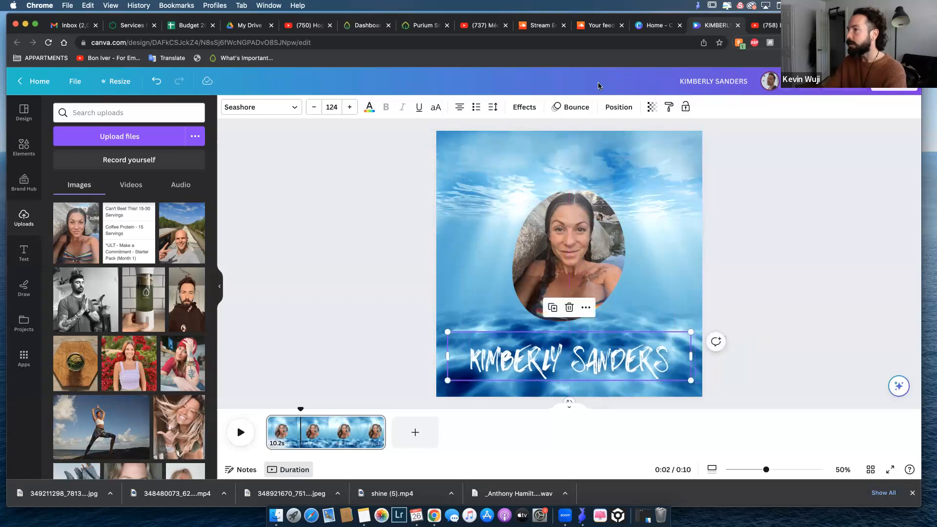
left_click(616, 109)
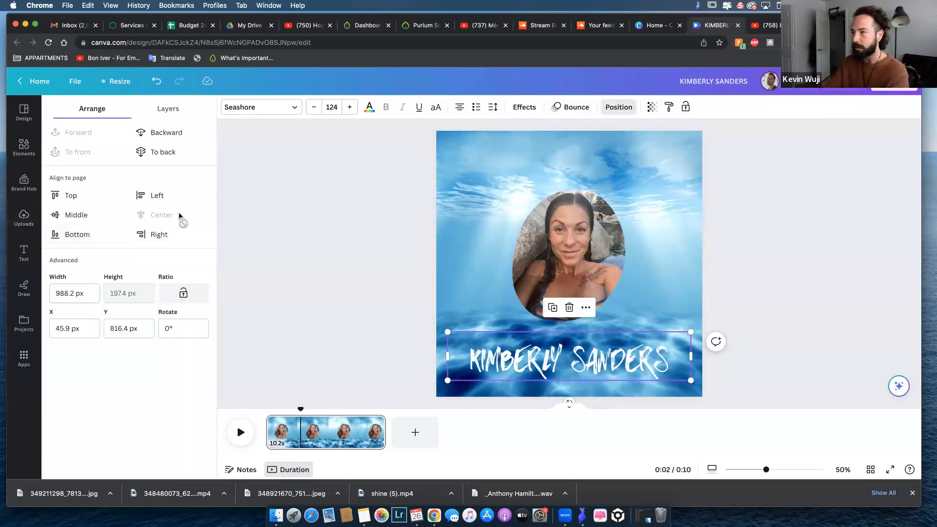
left_click(783, 220)
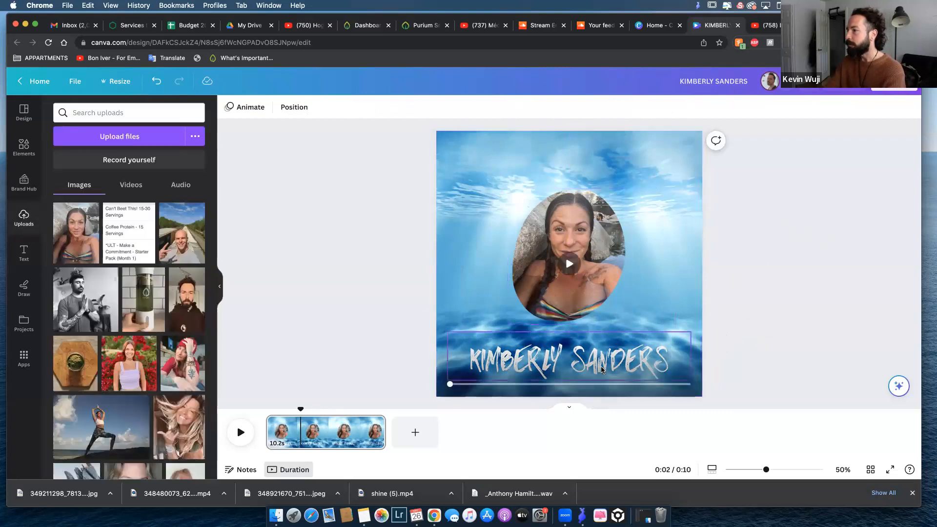
Play the video from the start to preview the photo and name animations, and pause it at about four seconds.
left_click_drag(297, 408, 266, 408)
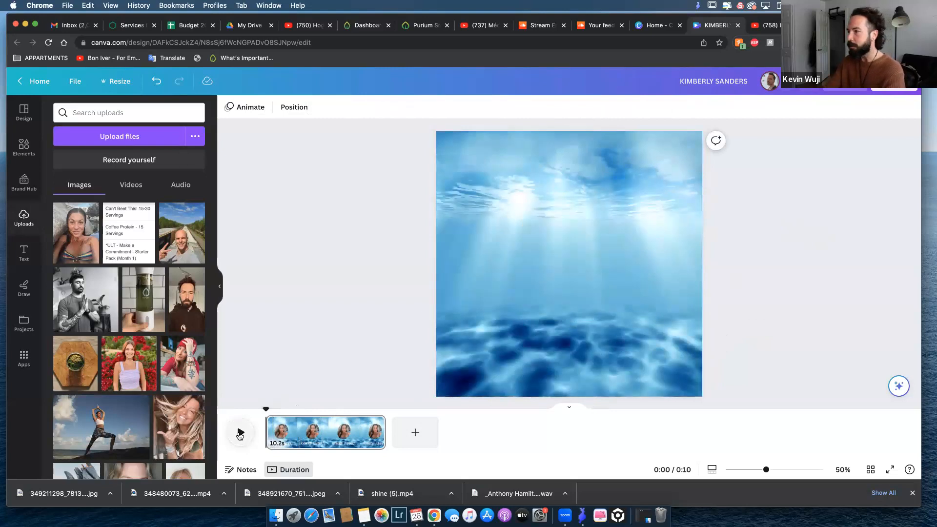
left_click(240, 434)
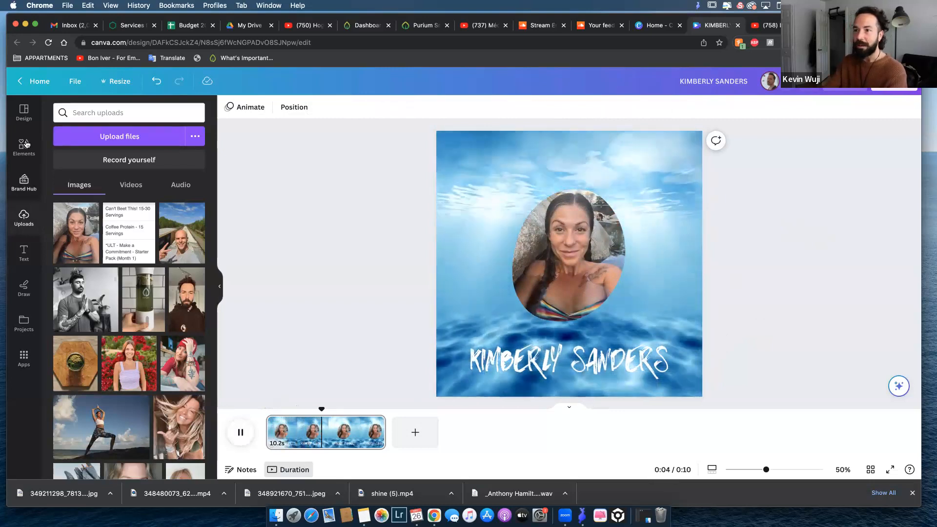
left_click(241, 433)
Search the elements for "sacred geometry", extend the search beyond frames, and show all matching graphics.
left_click(24, 146)
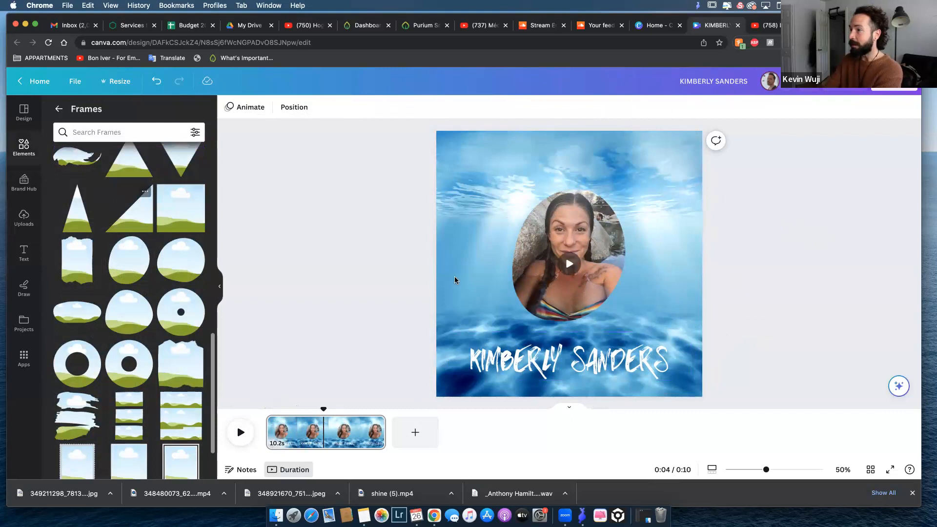
scroll(129, 210, "down", 5)
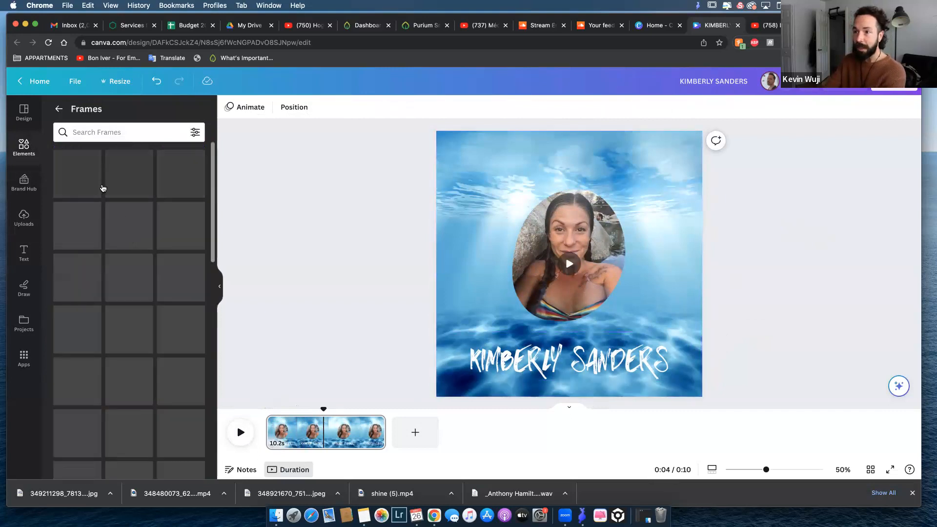
left_click(130, 131)
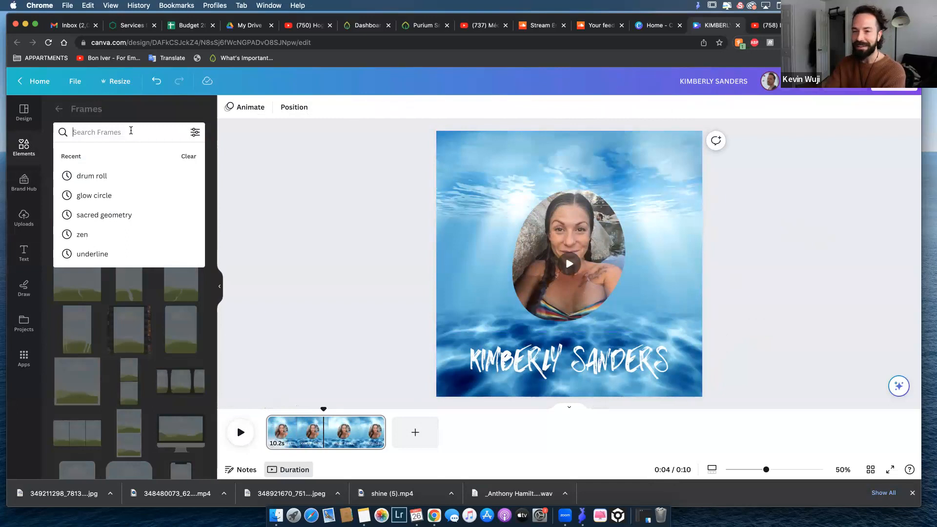
type("sac")
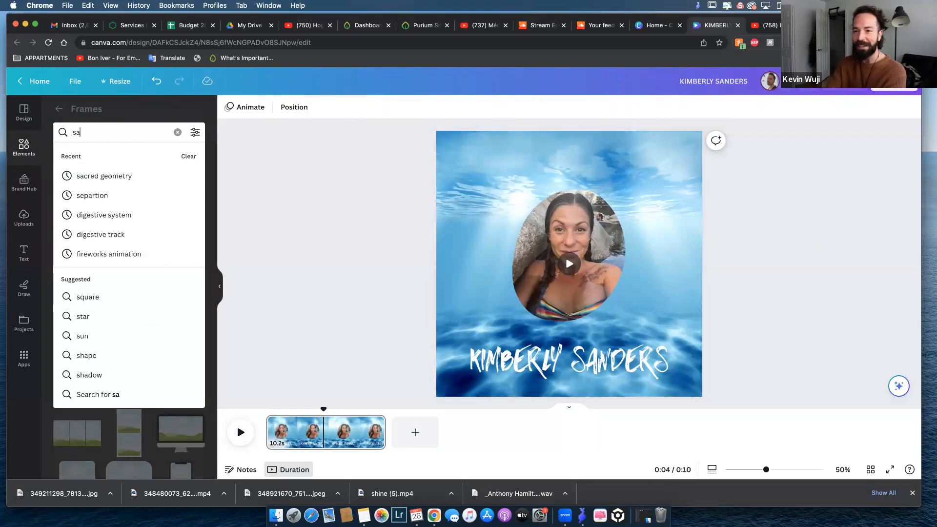
left_click(126, 176)
left_click(139, 133)
key("Return")
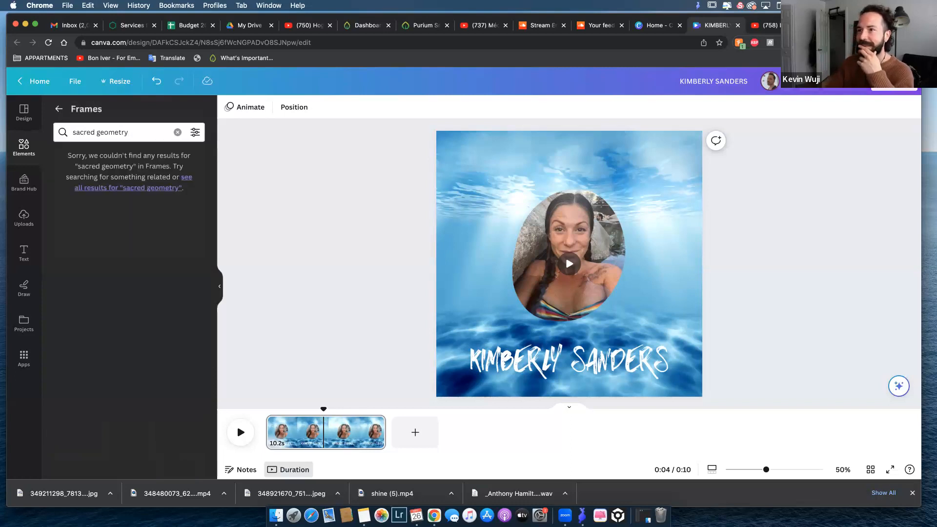
left_click(157, 187)
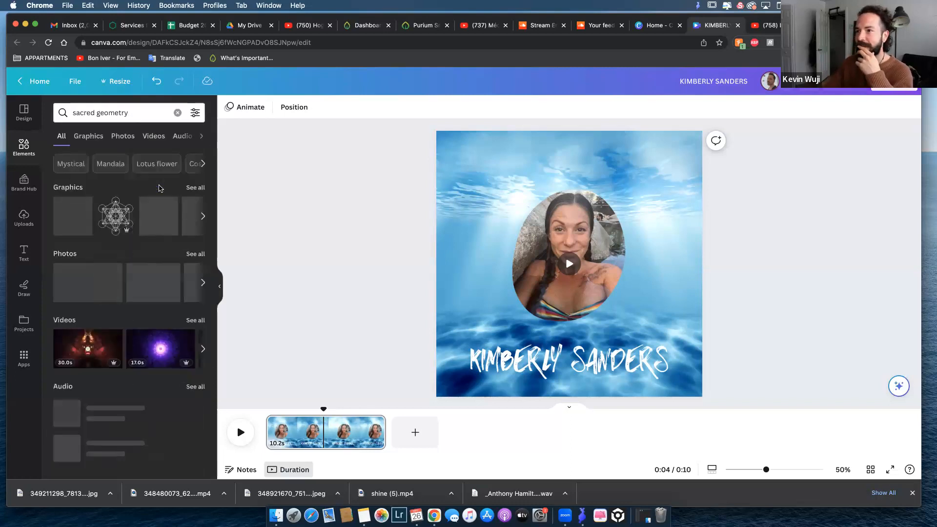
left_click(195, 188)
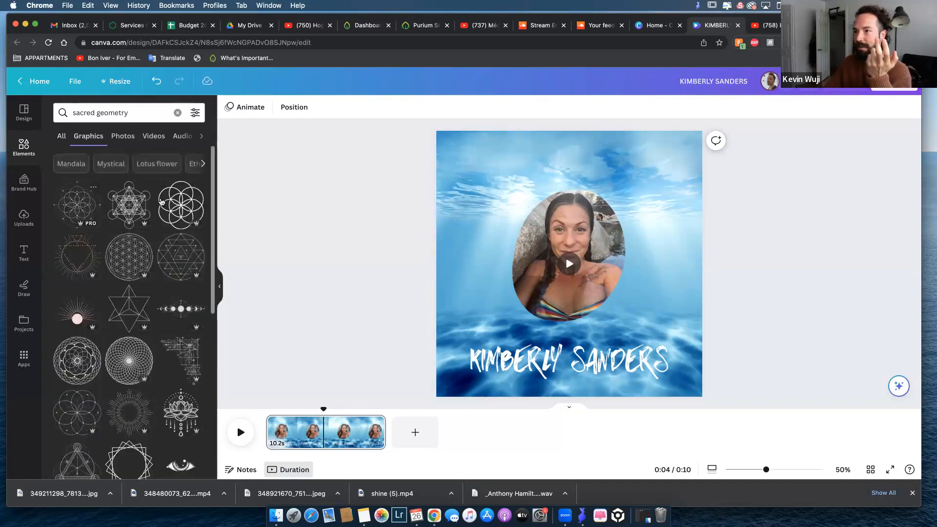
Browse the sacred geometry graphics and add a circular flower-of-life pattern over the photo.
scroll(110, 308, "down", 3)
scroll(110, 308, "down", 4)
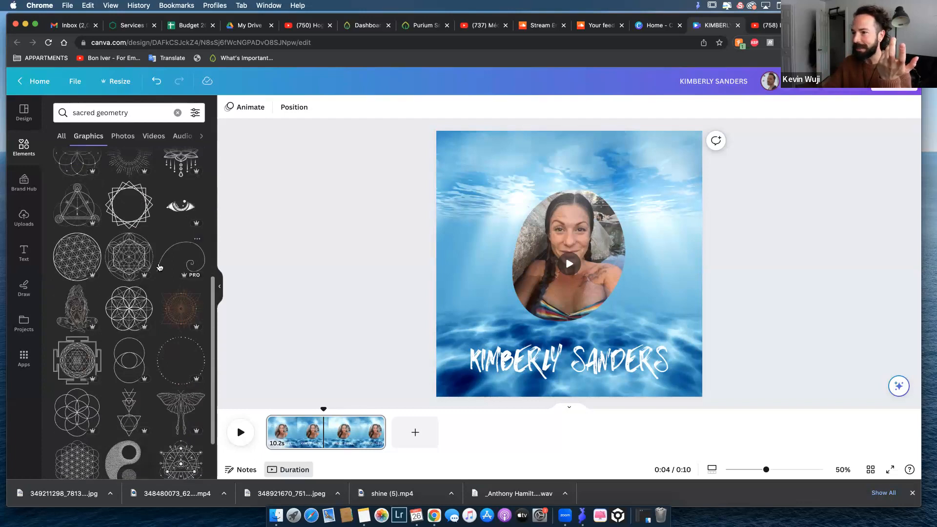
scroll(157, 272, "down", 4)
scroll(158, 272, "down", 1)
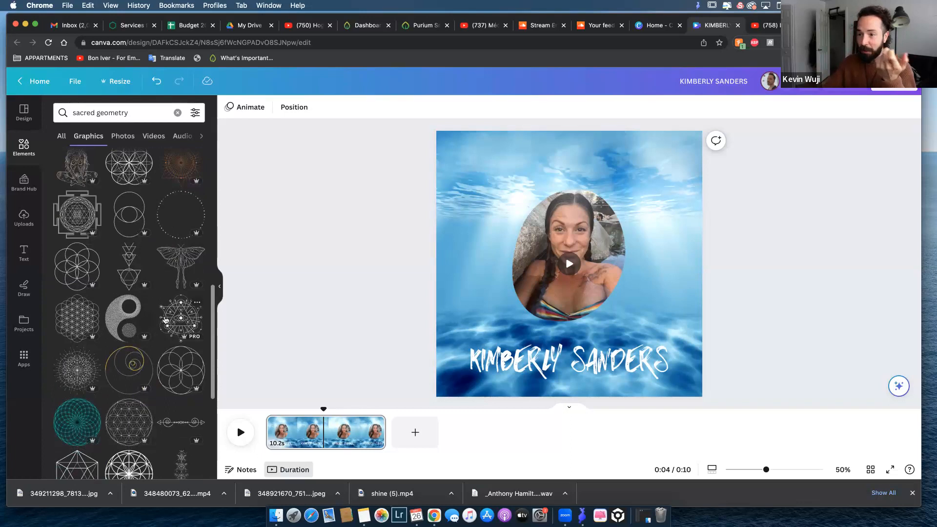
scroll(161, 316, "down", 4)
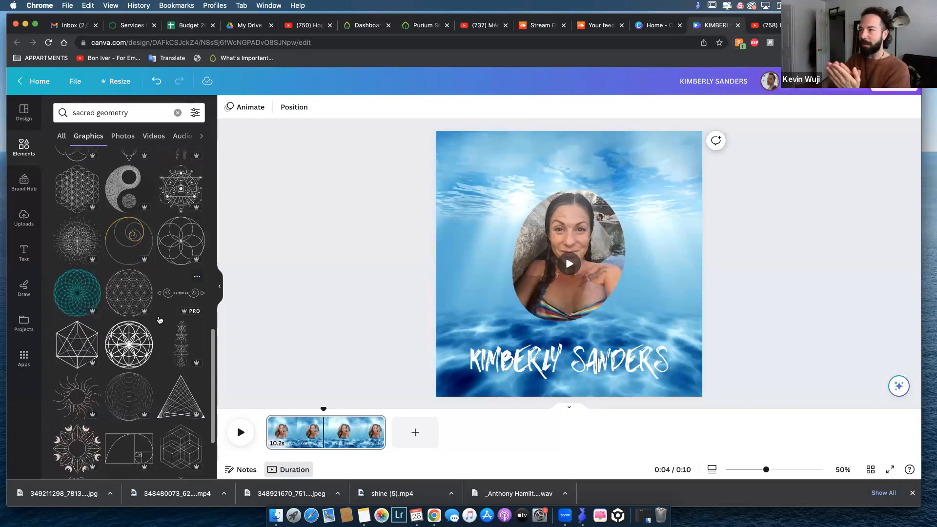
scroll(159, 320, "down", 3)
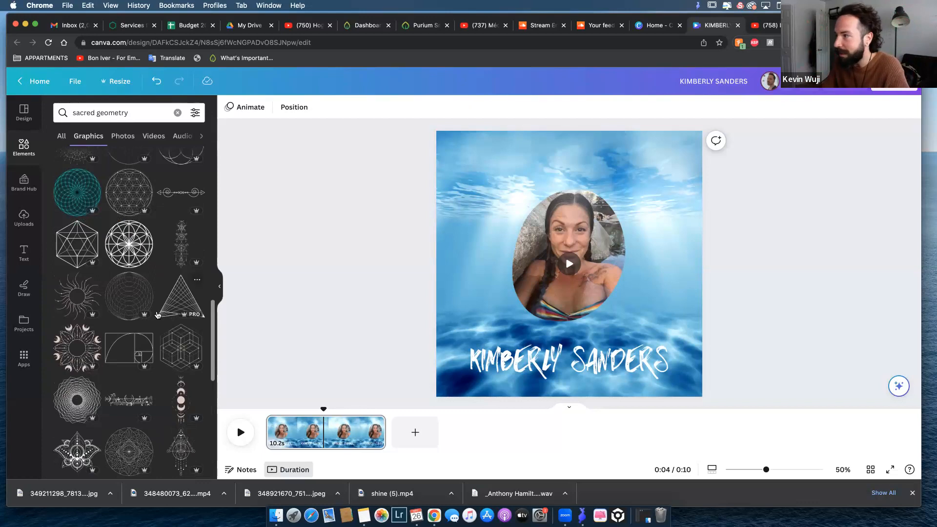
scroll(147, 306, "down", 1)
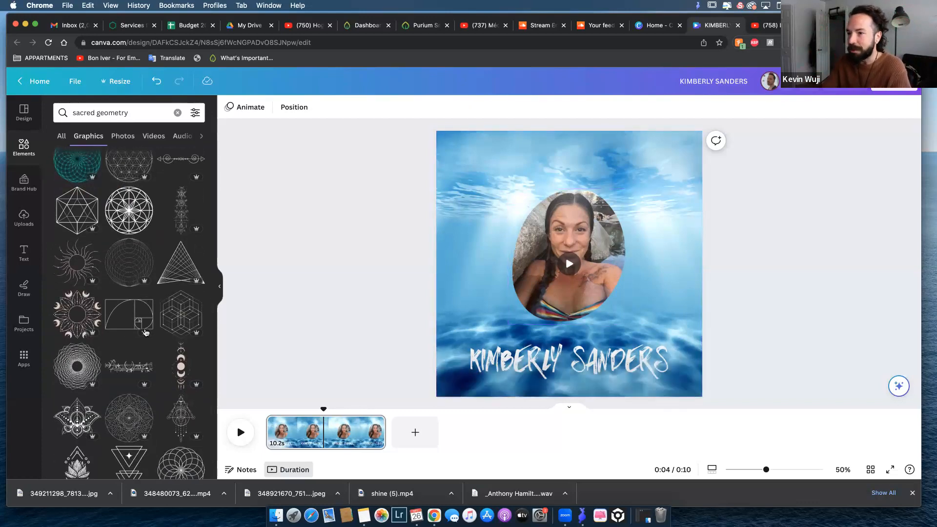
scroll(145, 333, "down", 1)
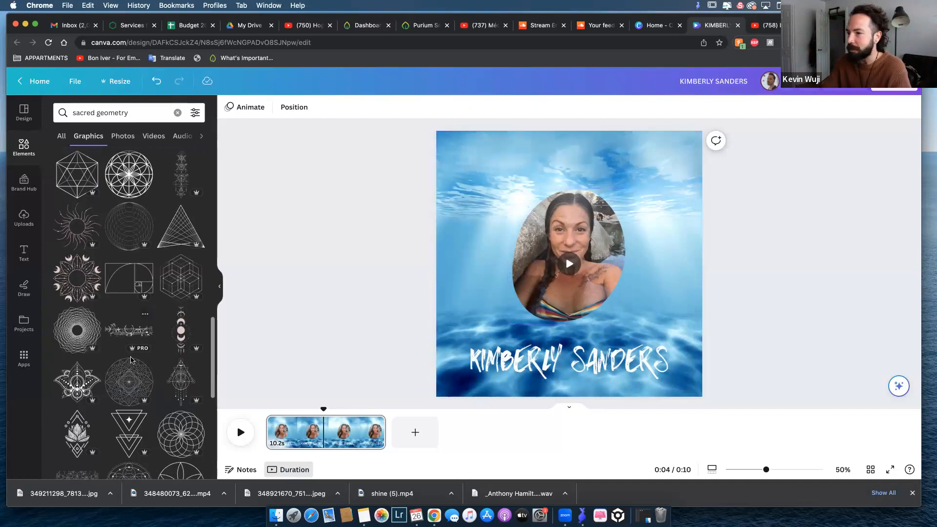
scroll(133, 359, "down", 2)
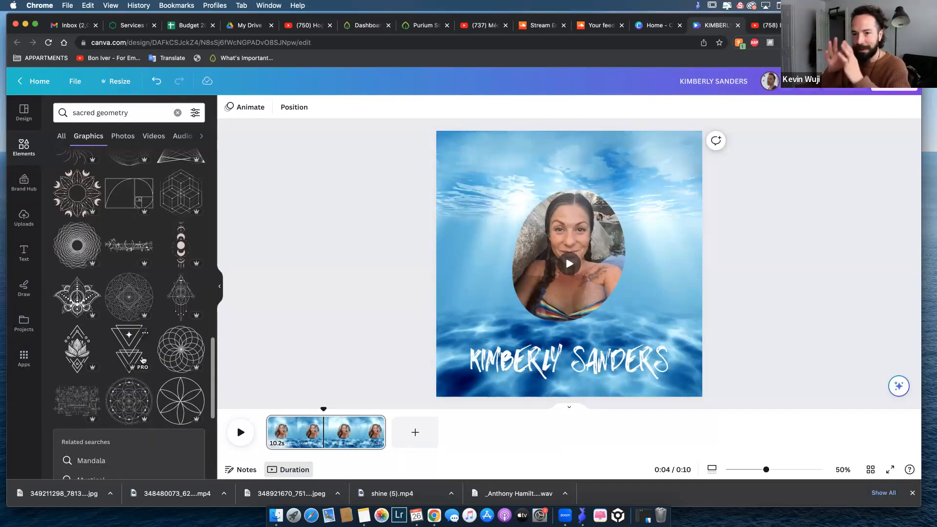
scroll(149, 356, "down", 1)
scroll(151, 354, "down", 3)
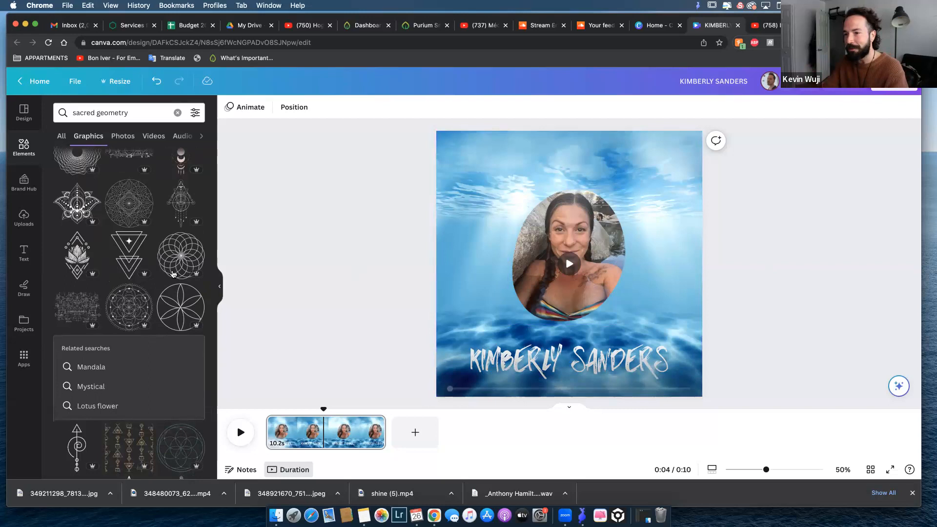
scroll(117, 272, "down", 1)
scroll(117, 273, "down", 3)
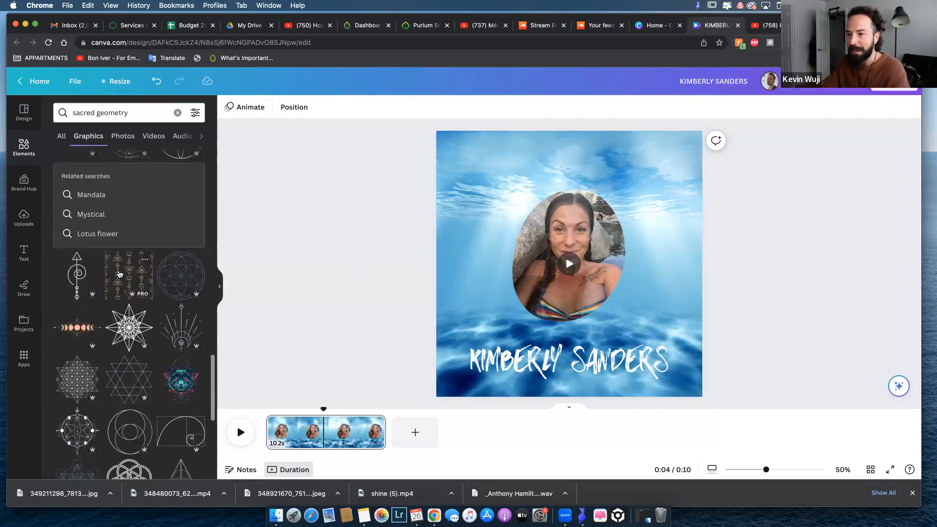
scroll(120, 280, "down", 2)
scroll(120, 280, "down", 2)
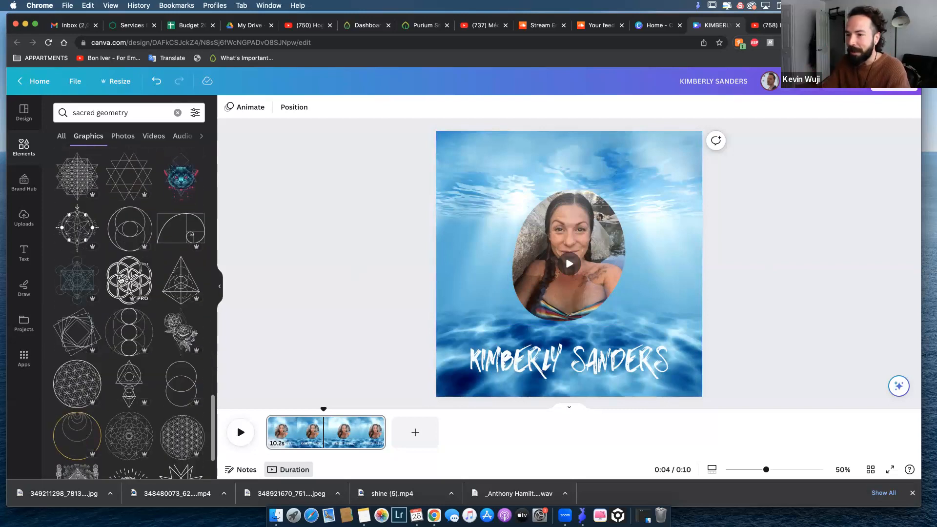
scroll(122, 334, "down", 2)
scroll(122, 334, "down", 5)
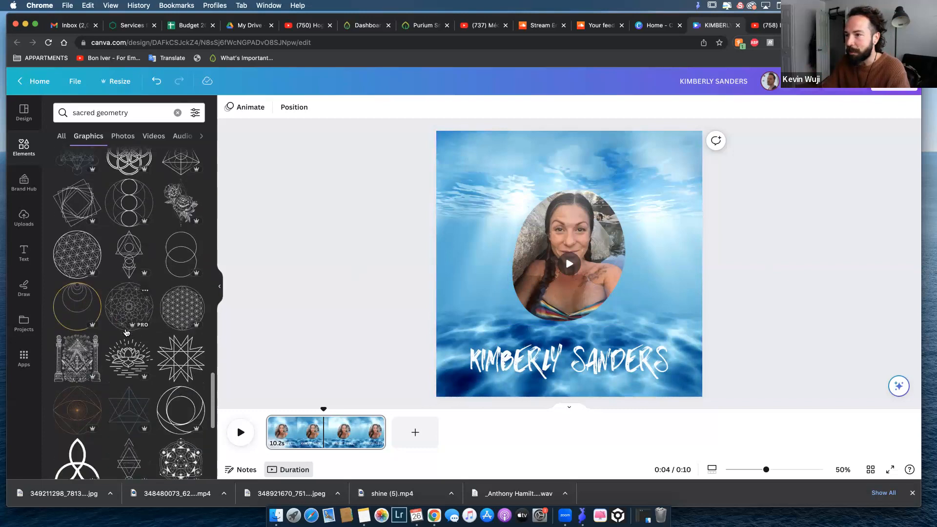
scroll(130, 325, "down", 6)
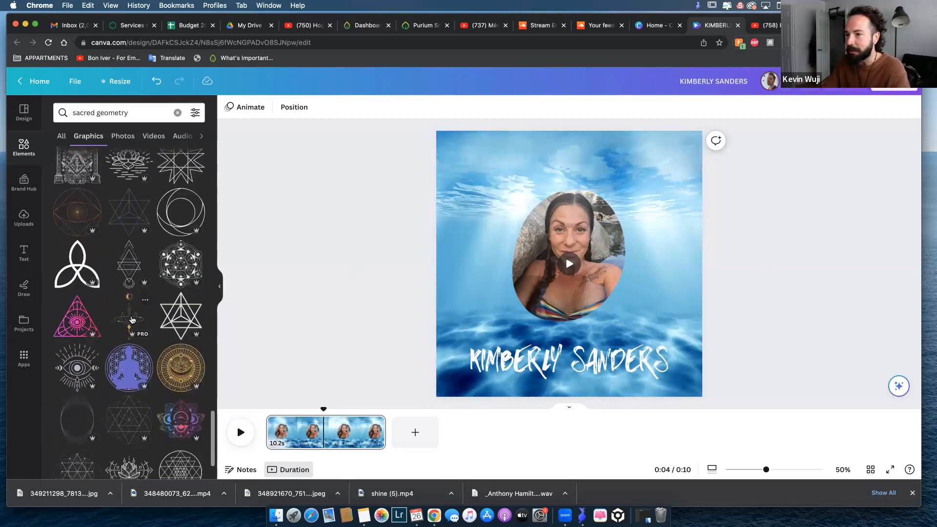
scroll(132, 320, "down", 3)
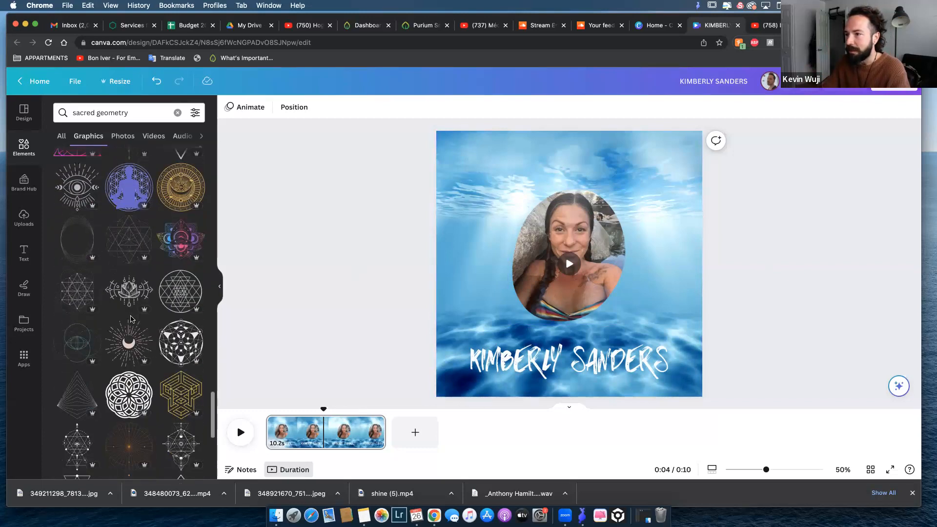
scroll(129, 322, "down", 4)
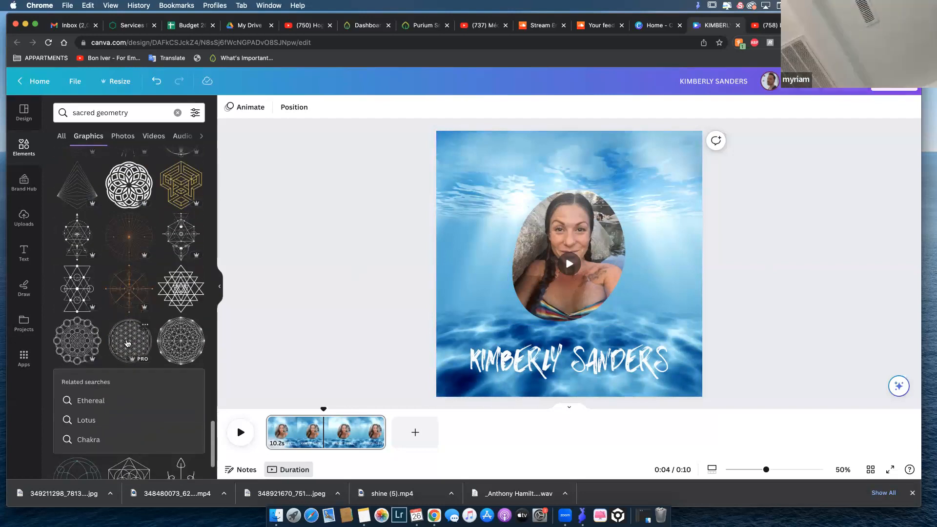
left_click(119, 340)
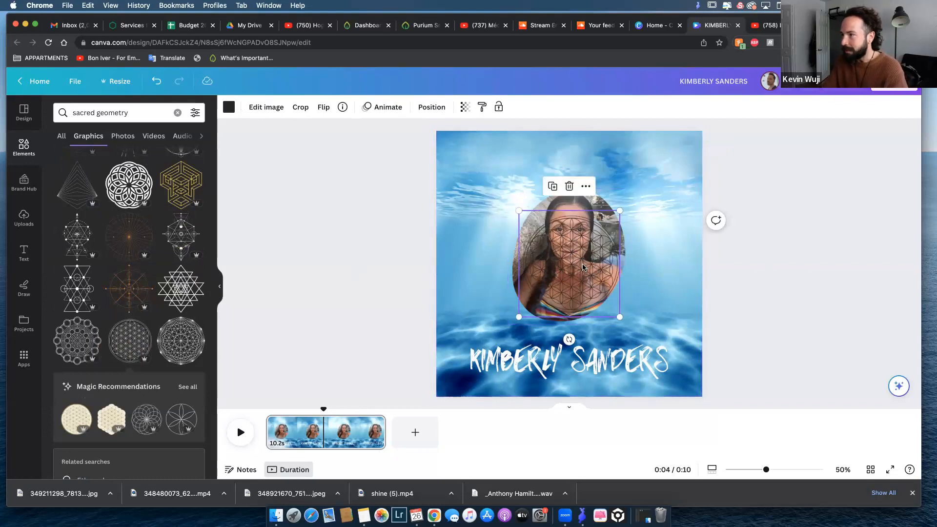
Recolor the flower-of-life graphic to white (#ffffff).
left_click(229, 108)
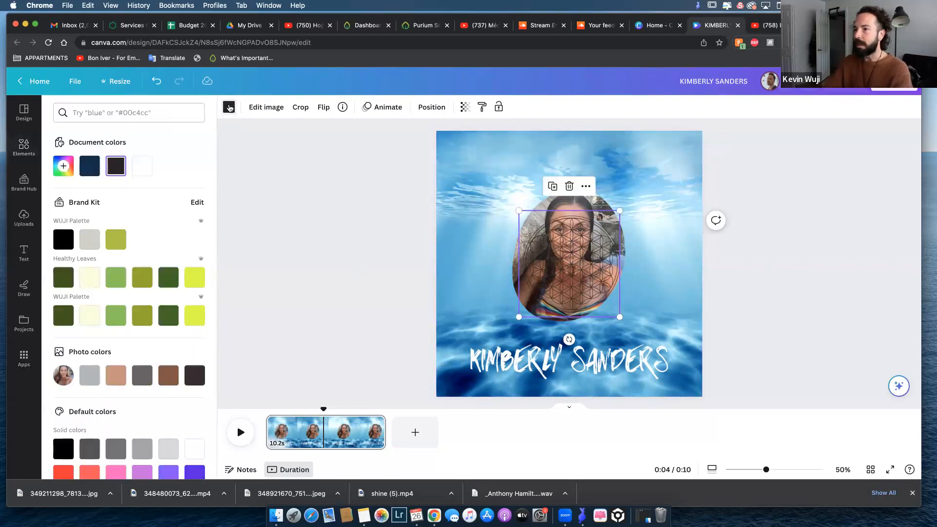
left_click(137, 171)
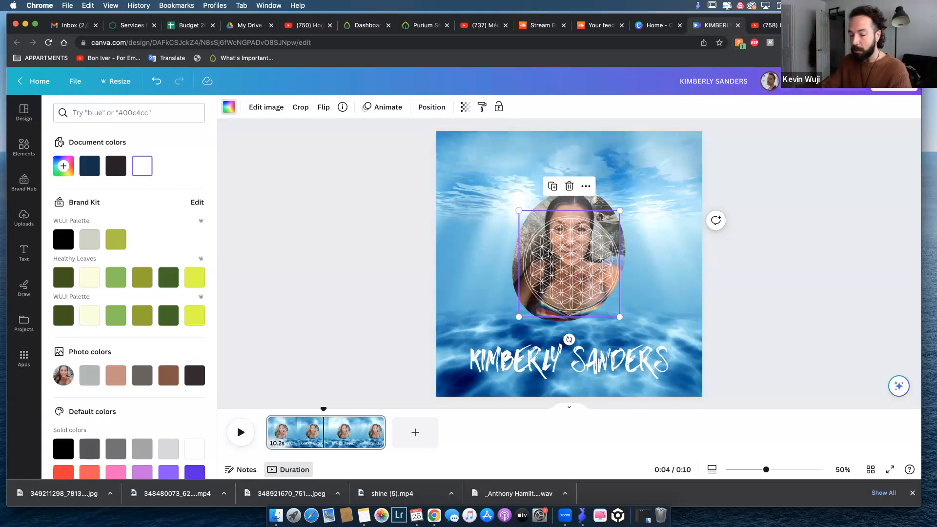
key("alt")
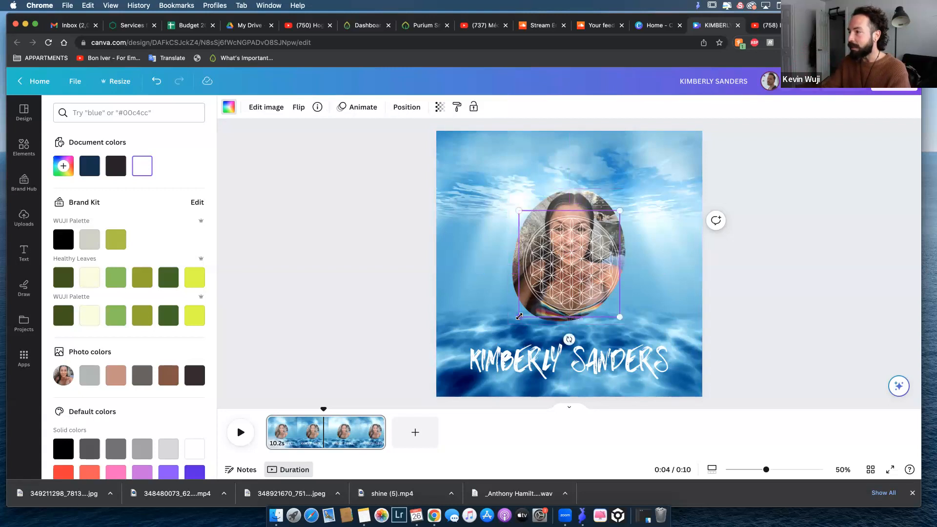
Enlarge the white flower-of-life graphic around the photo to about 623 by 658 px and centre it horizontally on the page.
left_click_drag(517, 317, 469, 355)
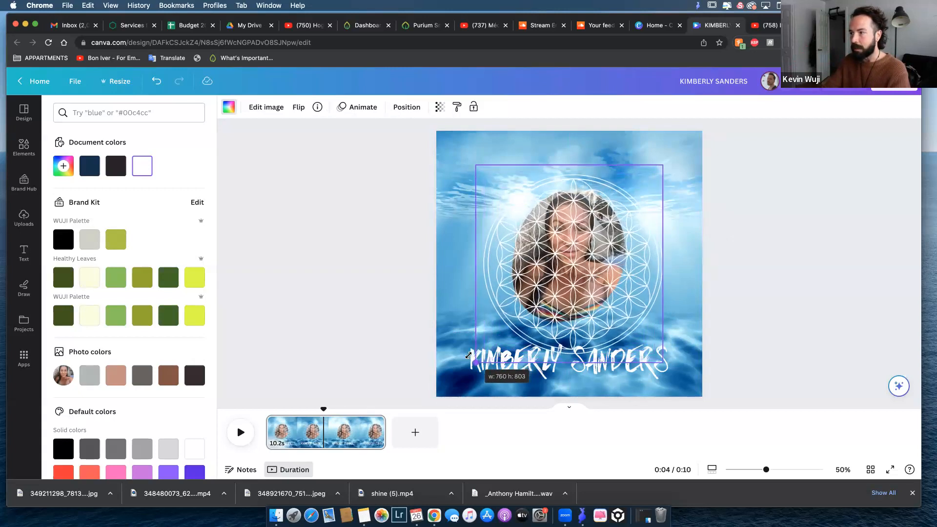
left_click_drag(468, 356, 510, 309)
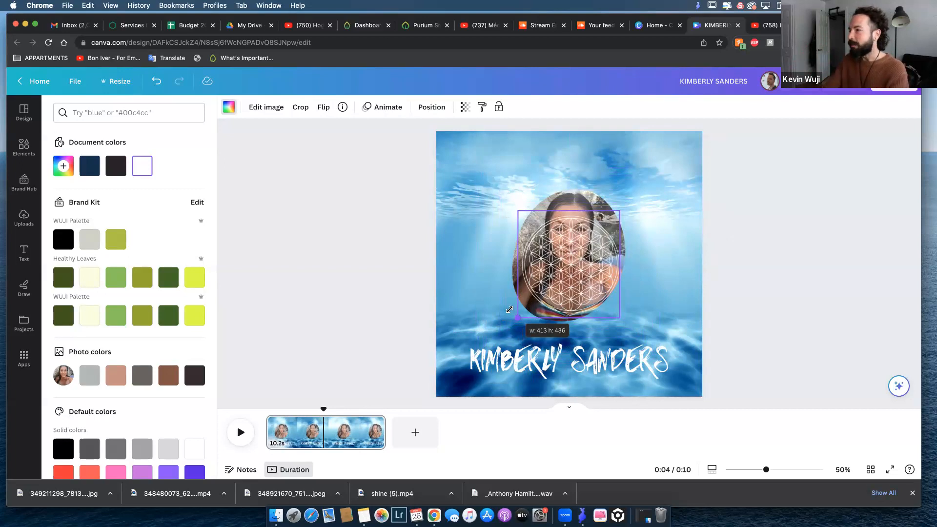
left_click_drag(506, 312, 447, 344)
left_click_drag(539, 289, 585, 256)
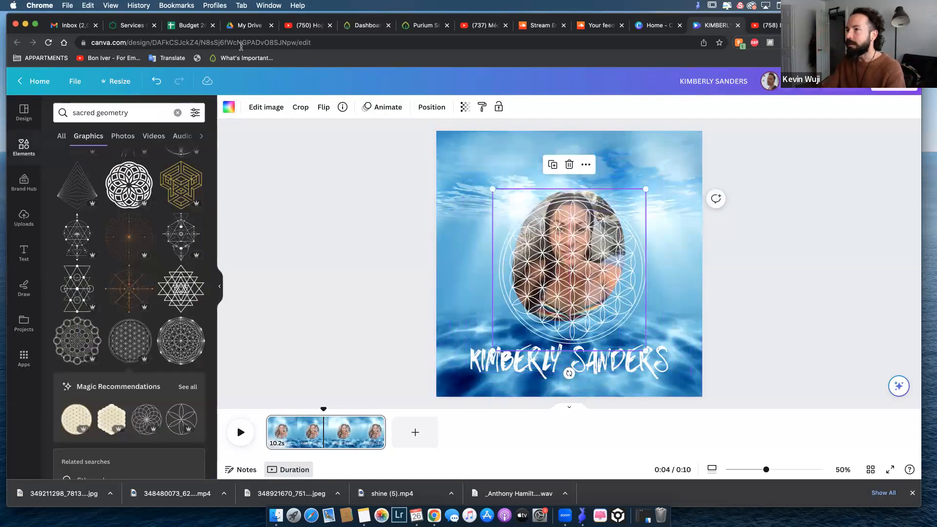
Align the flower-of-life graphic to the page's vertical middle and enlarge it to about 690 by 729 px.
left_click(432, 107)
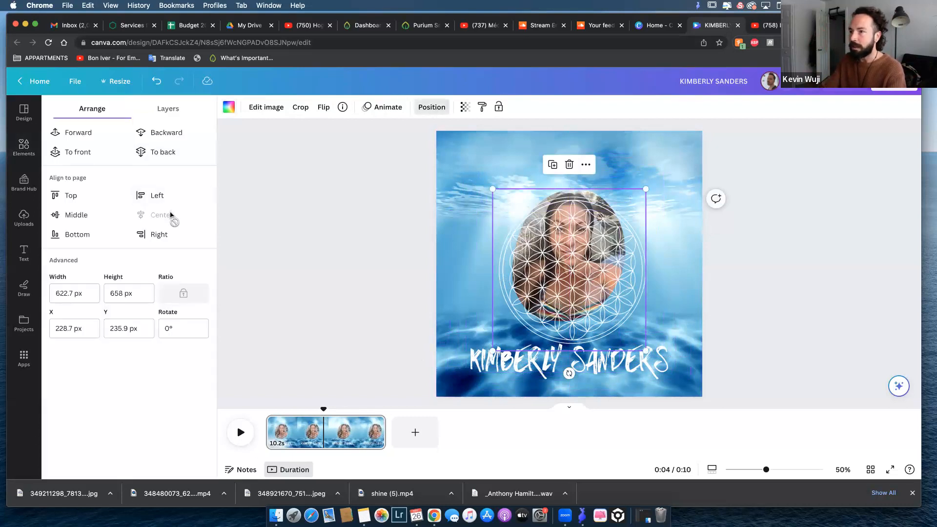
left_click(83, 216)
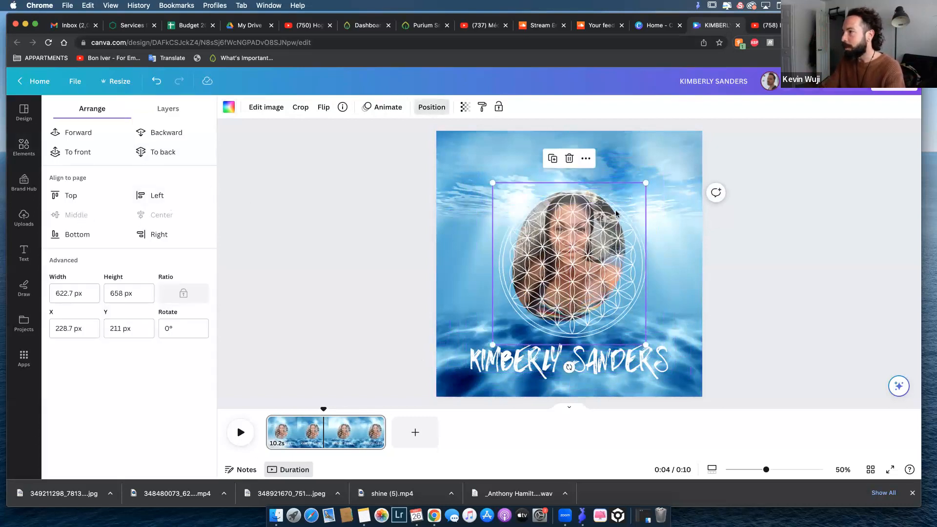
mouse_move(491, 343)
left_mouse_down()
mouse_move(462, 367)
mouse_move(491, 361)
left_mouse_up()
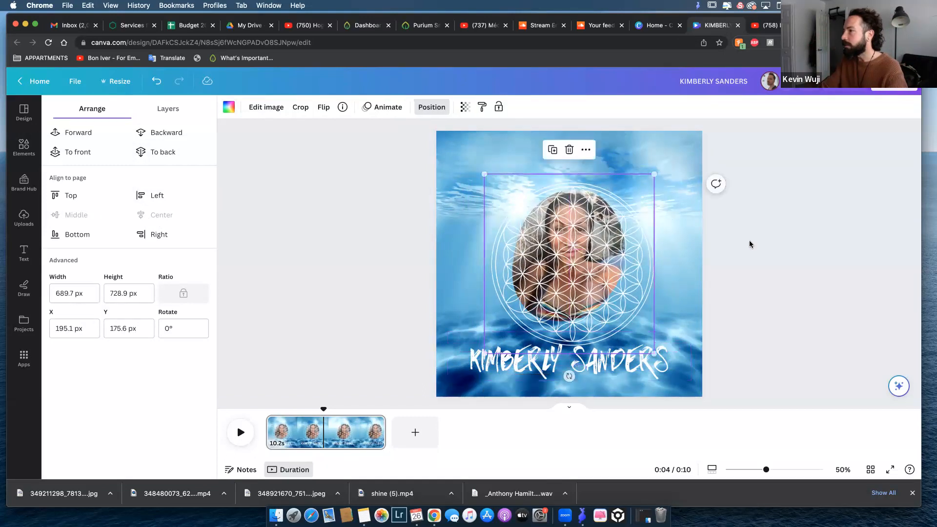
Delete the hidden dark blue shape from the layers and move the flower-of-life layer beneath the photo.
left_click(599, 265)
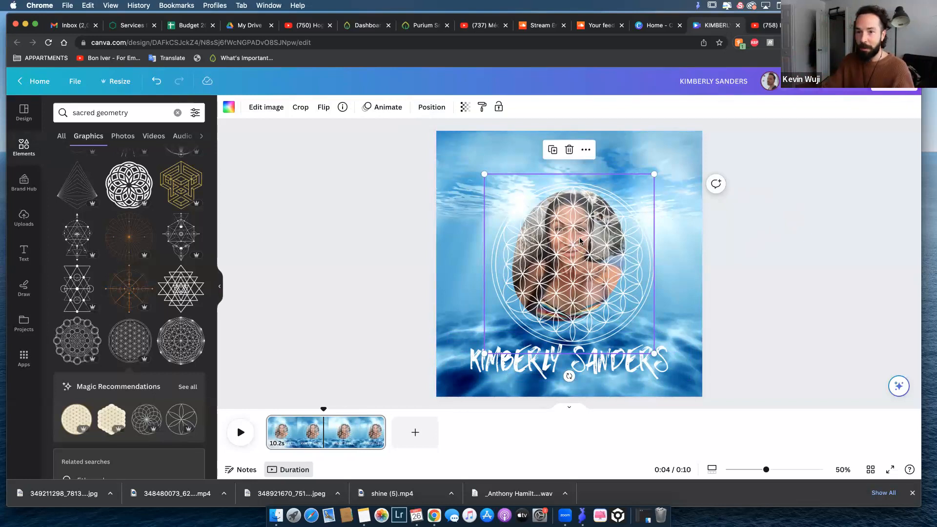
left_click(428, 110)
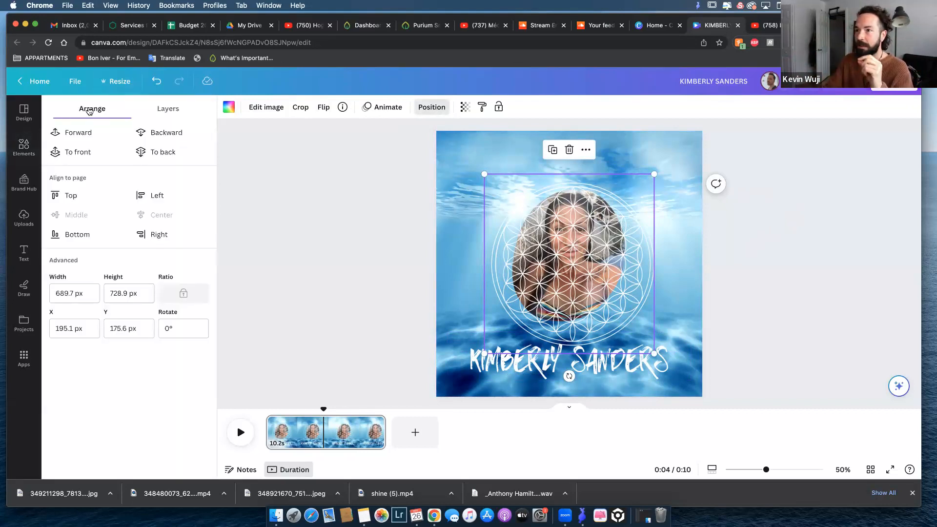
left_click(165, 110)
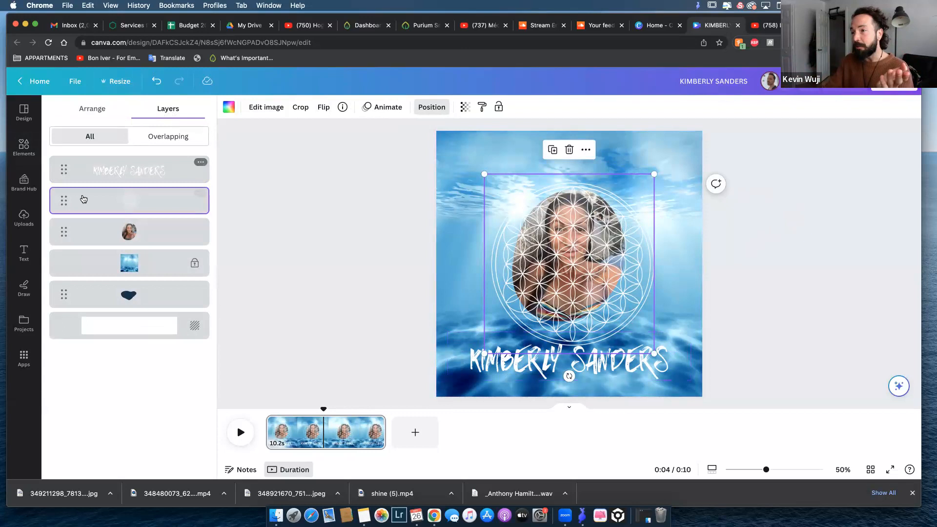
left_click(142, 297)
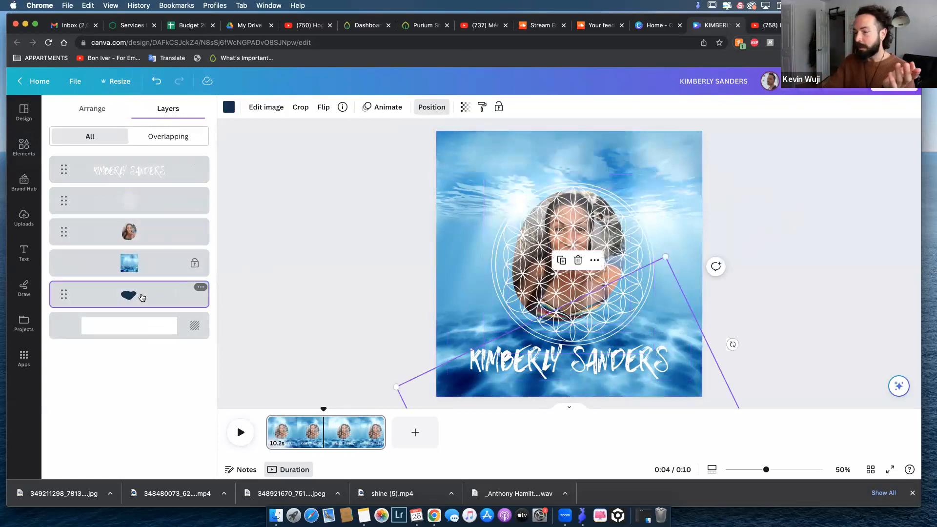
key("Delete")
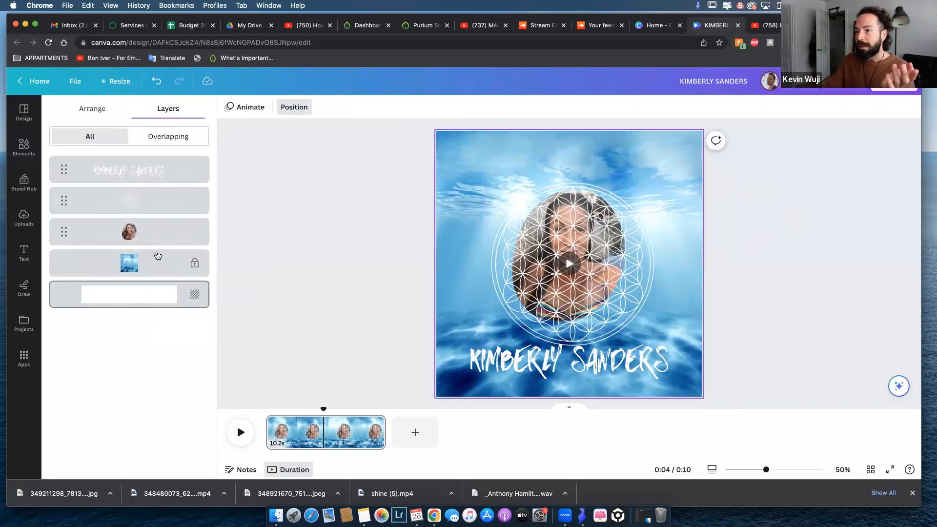
left_click(129, 262)
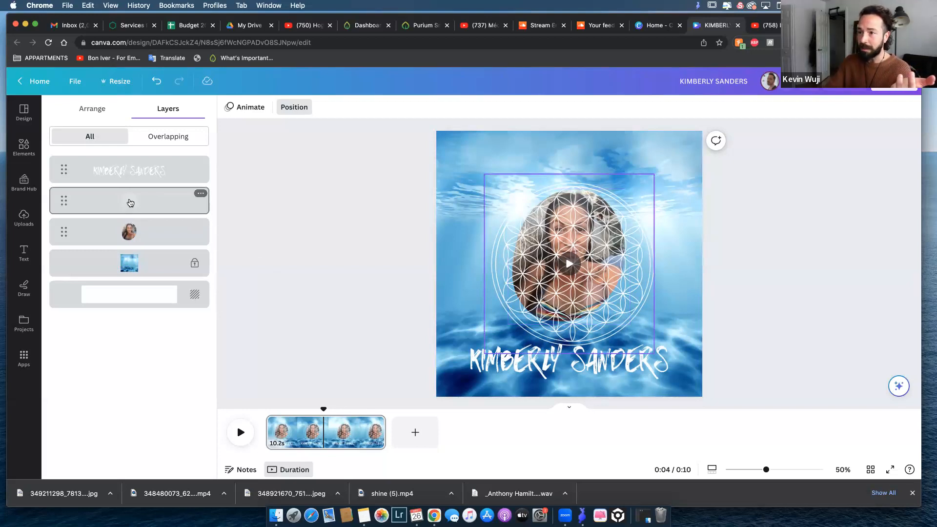
left_click_drag(130, 203, 127, 243)
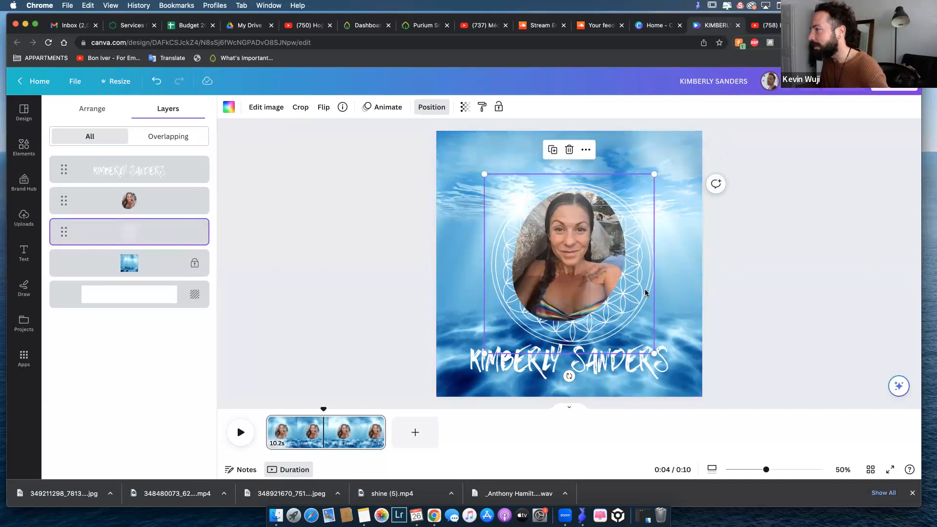
Align the framed photo to the vertical middle of the page.
left_click(576, 256)
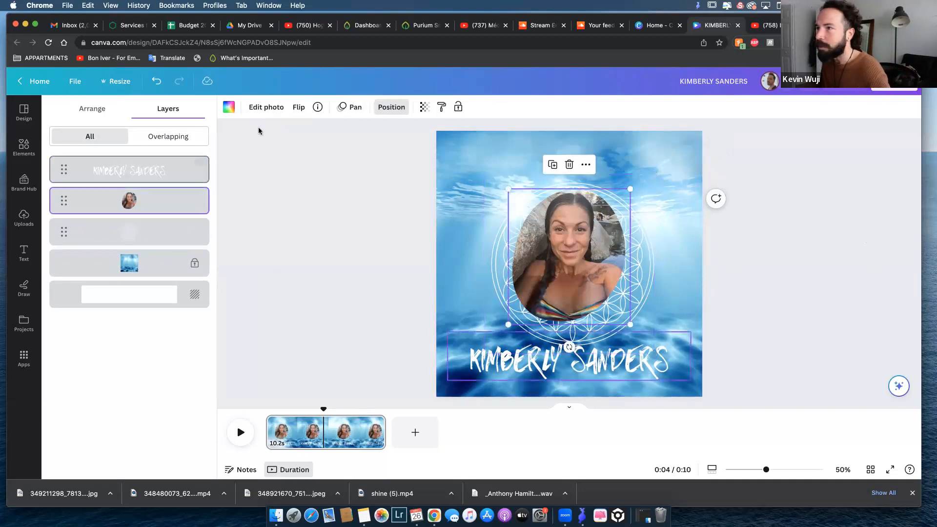
left_click(93, 110)
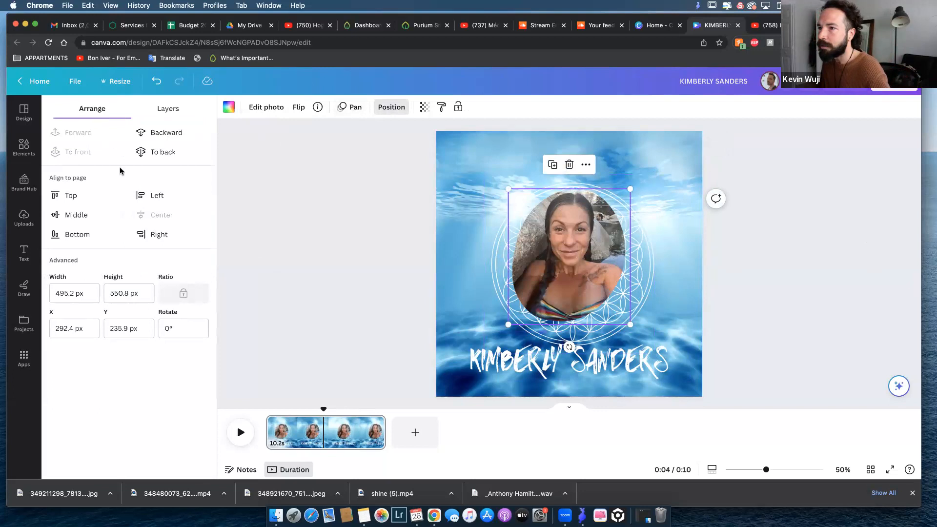
left_click(74, 217)
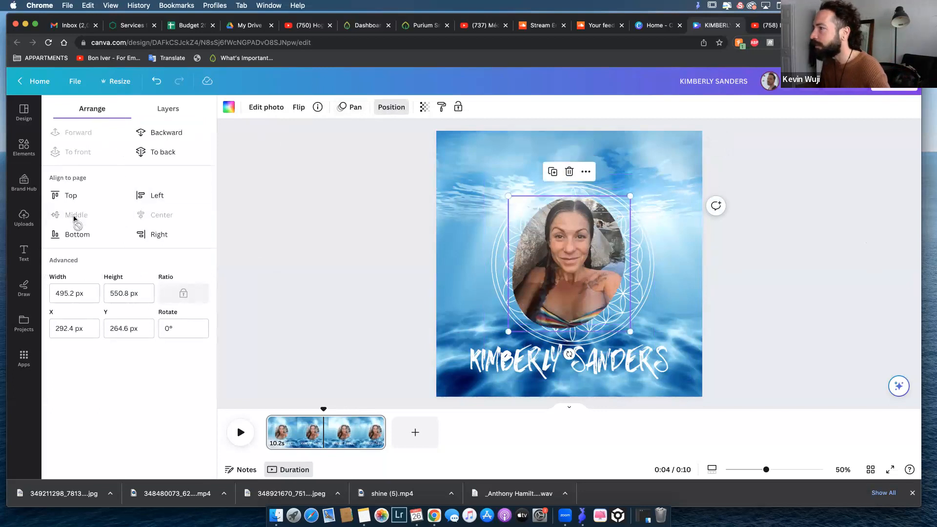
left_click(423, 230)
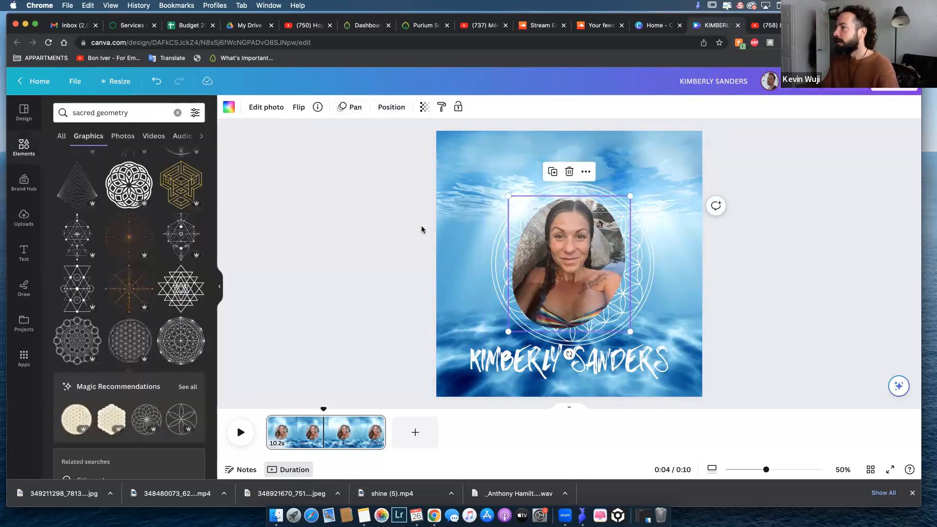
left_click(732, 234)
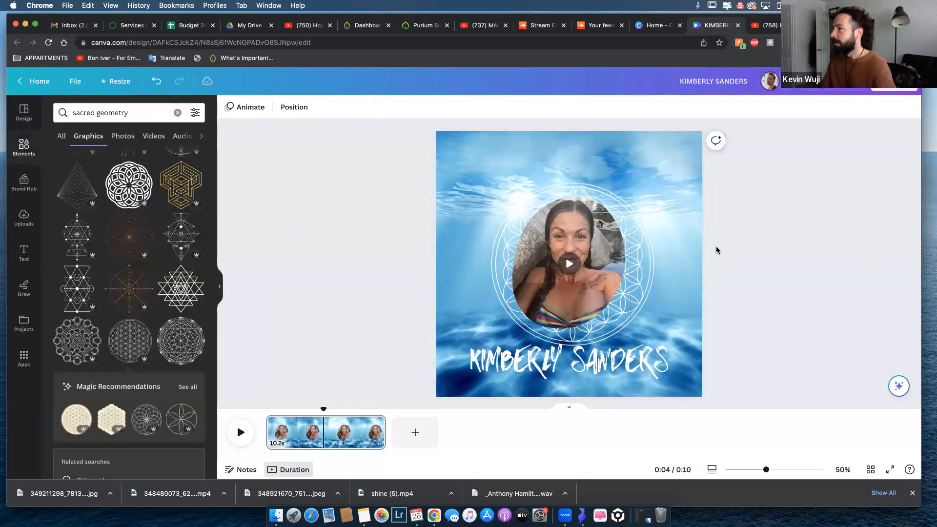
Remove the background from the framed photo with BG Remover.
left_click(605, 290)
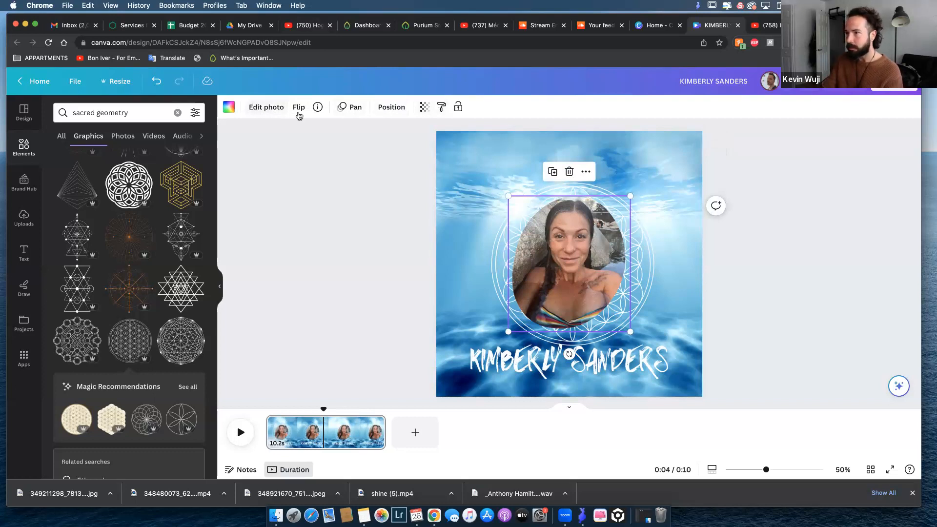
left_click(268, 108)
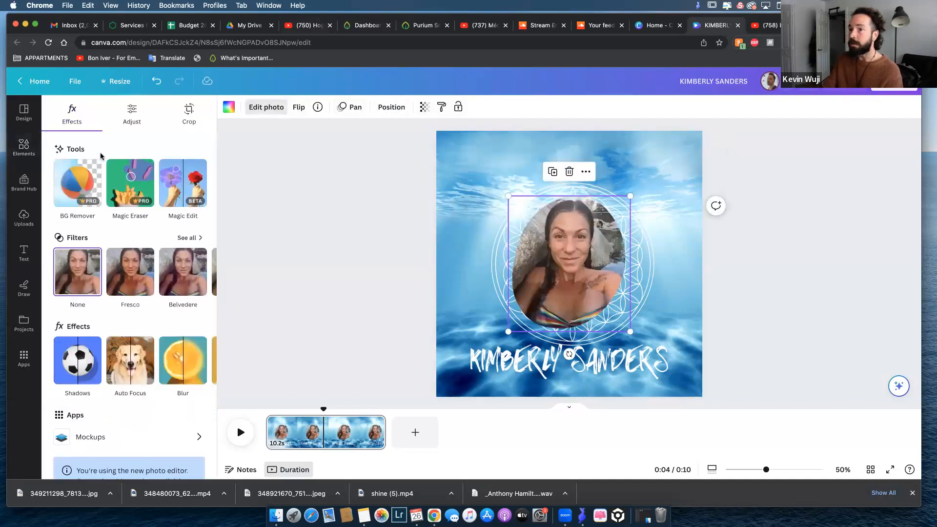
left_click(77, 177)
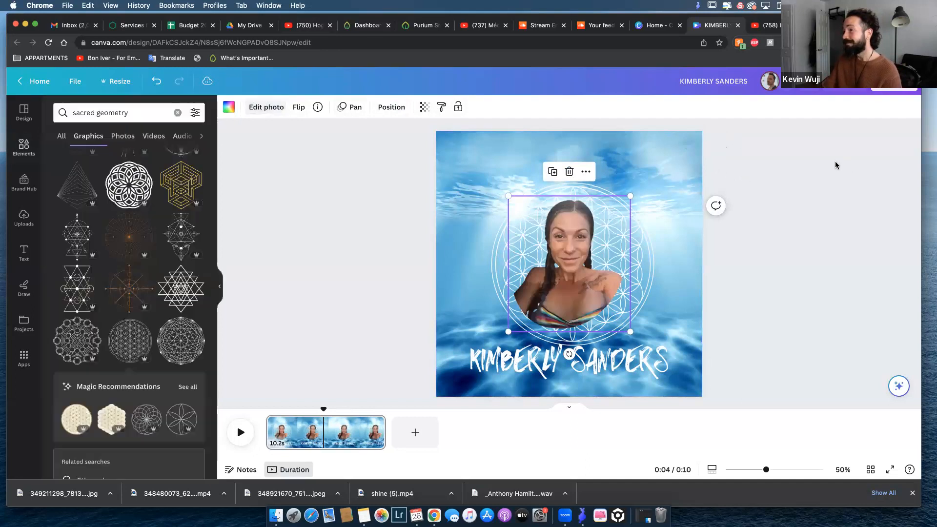
left_click(760, 217)
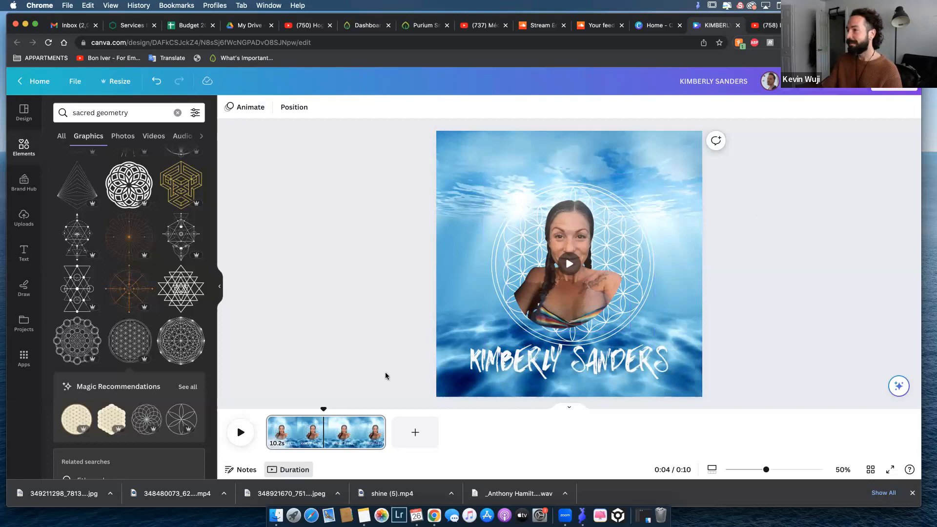
Apply the Breathe animation with the Out scale direction to the flower-of-life graphic.
left_click(496, 253)
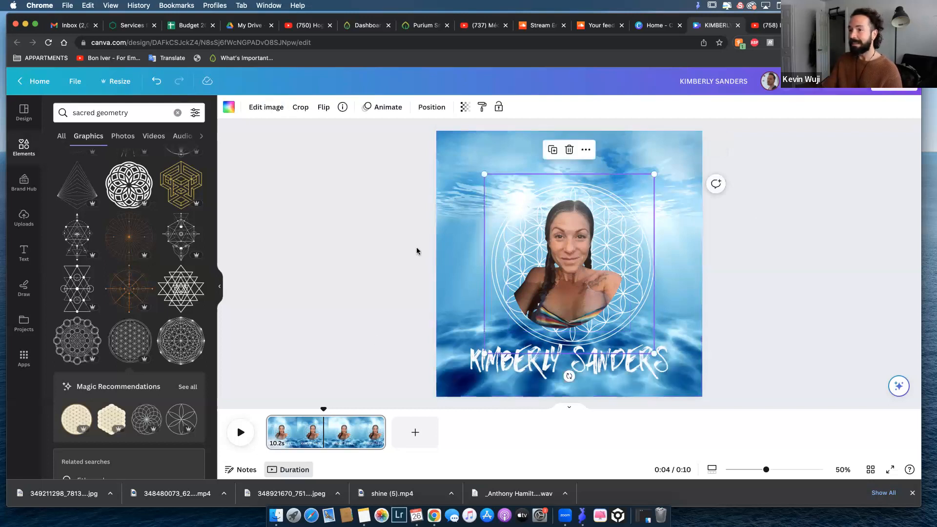
left_click(385, 108)
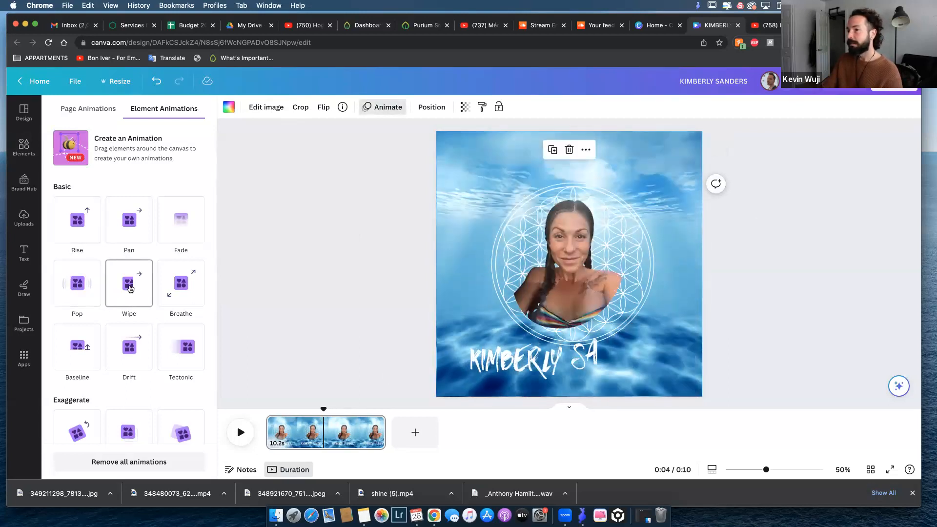
left_click(182, 284)
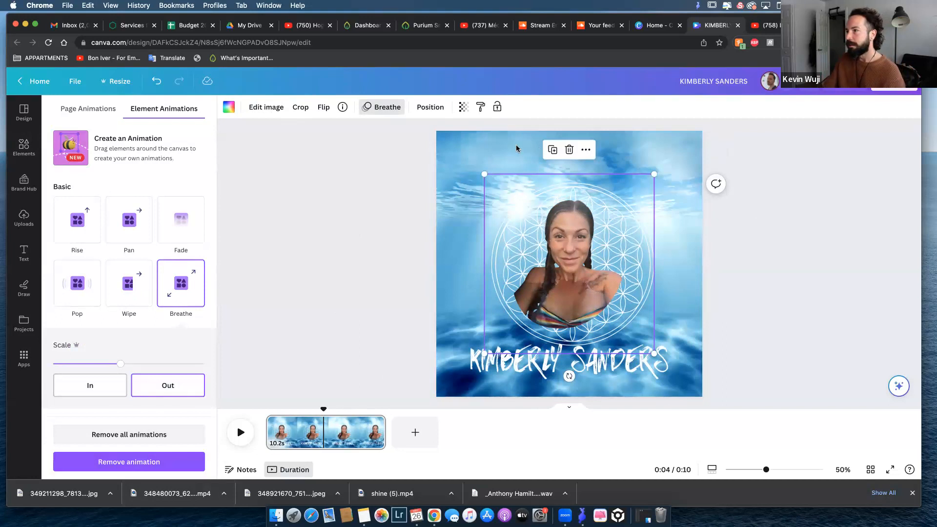
left_click(354, 243)
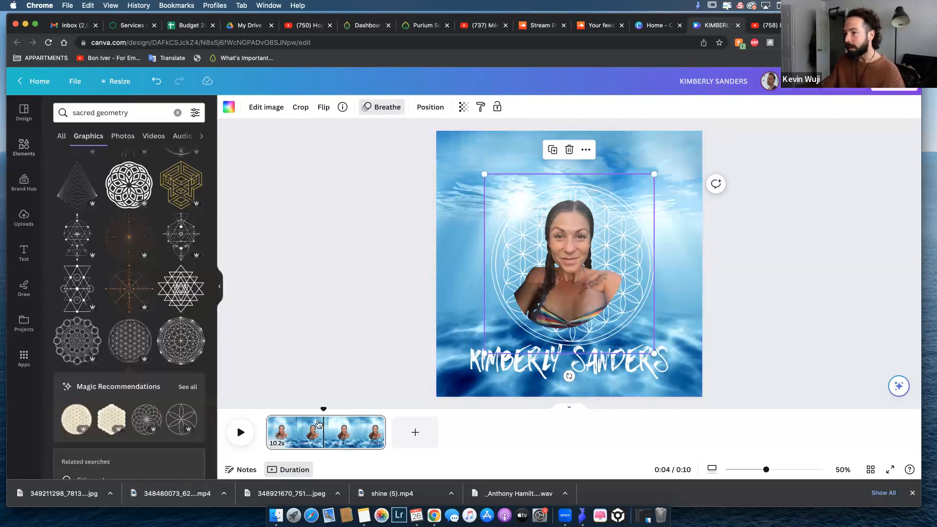
Play the video from the start to preview the animations and stop it at about five seconds.
left_click_drag(323, 409, 265, 410)
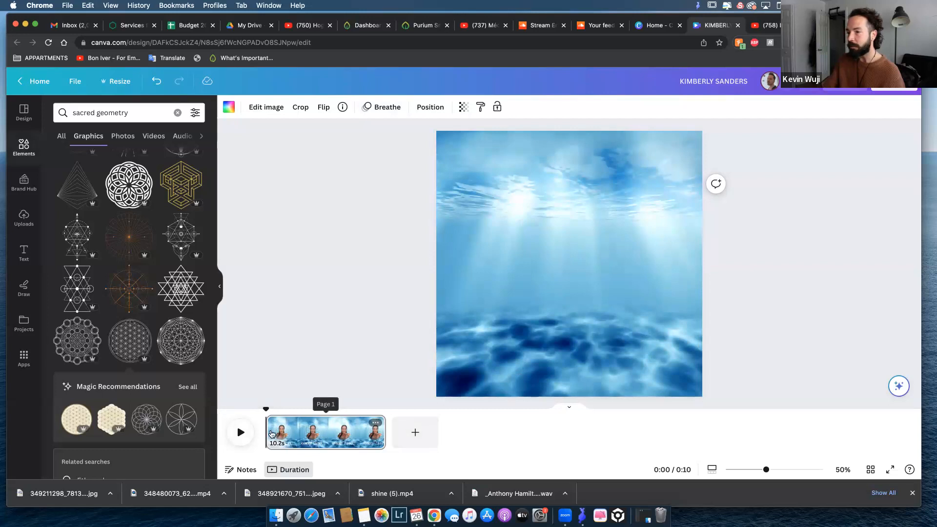
left_click(238, 433)
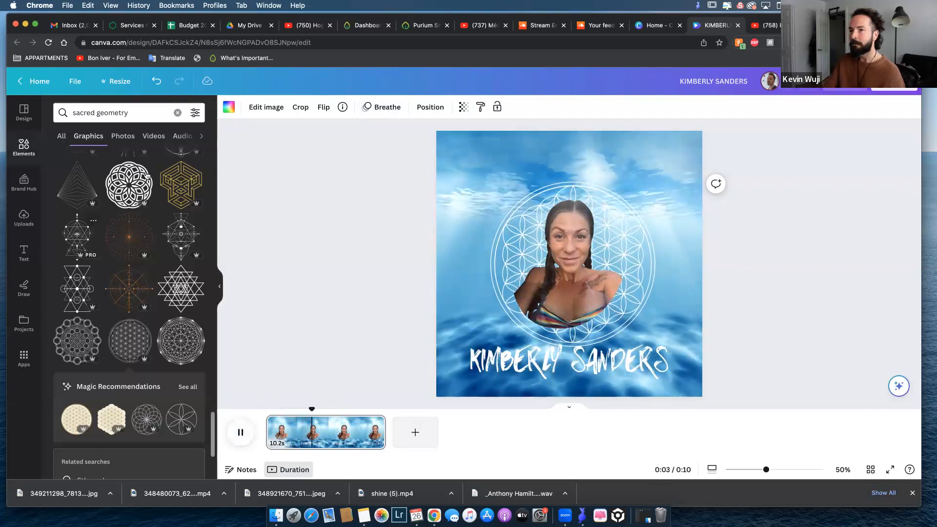
left_click(318, 217)
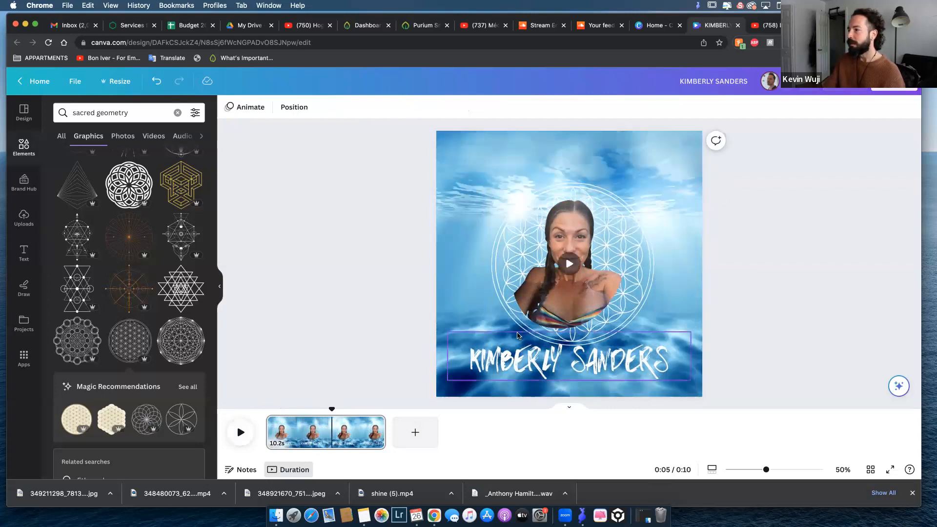
Move the name text slightly lower, away from the flower-of-life graphic.
left_click(495, 361)
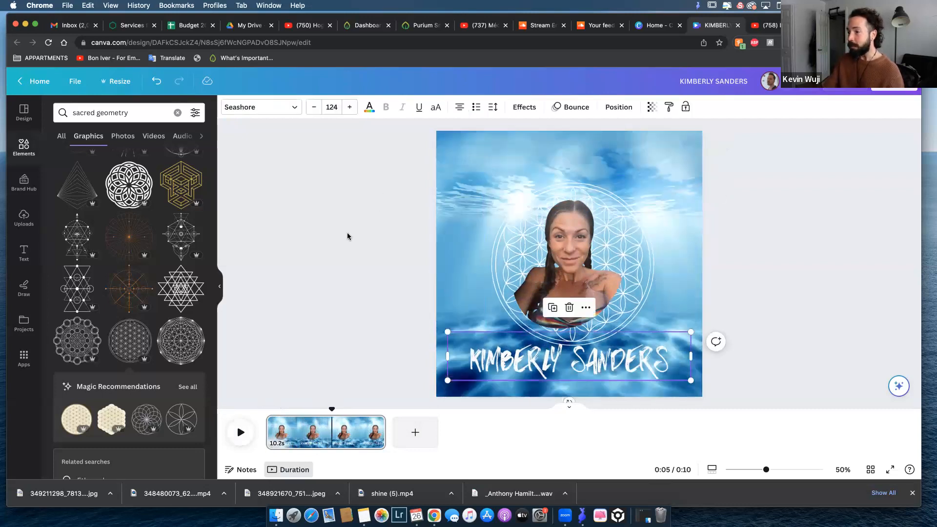
left_click(329, 269)
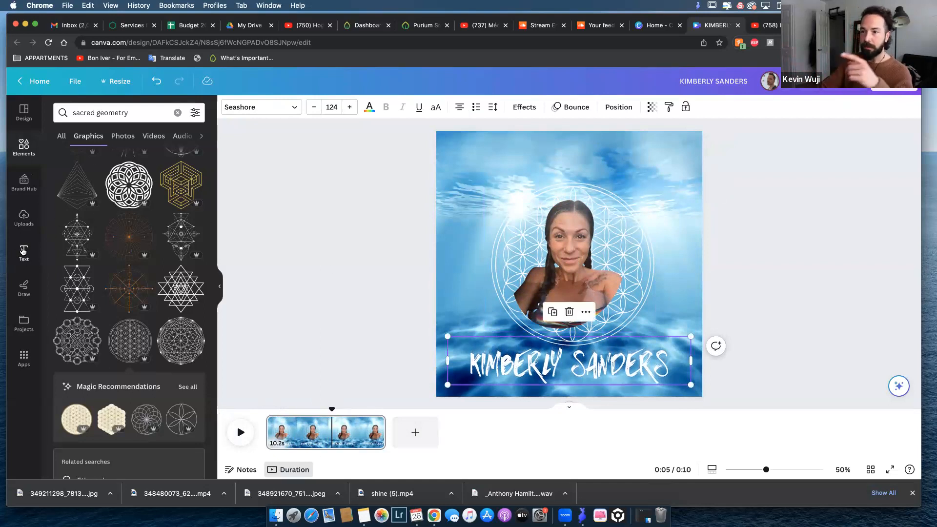
Browse the preset text styles and font combinations as alternatives for the name text.
left_click(23, 251)
scroll(82, 256, "down", 3)
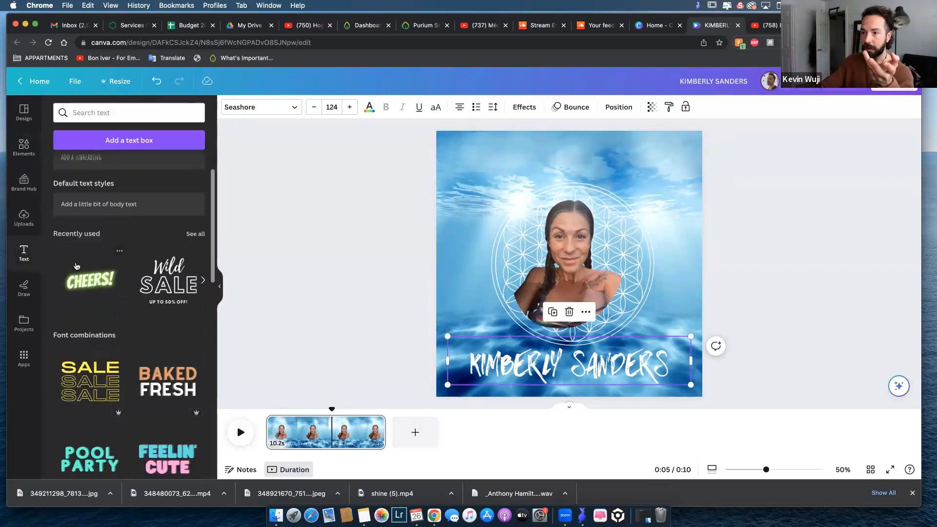
scroll(184, 259, "down", 10)
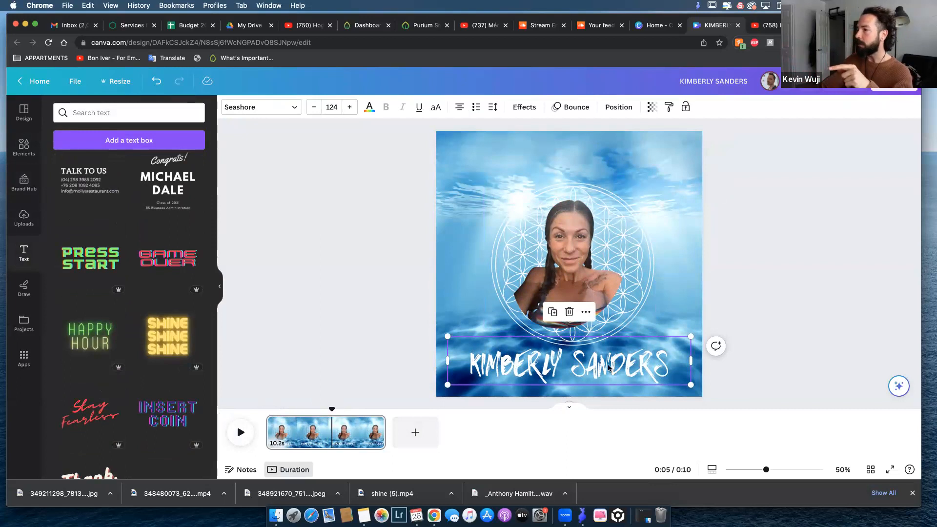
scroll(130, 276, "down", 5)
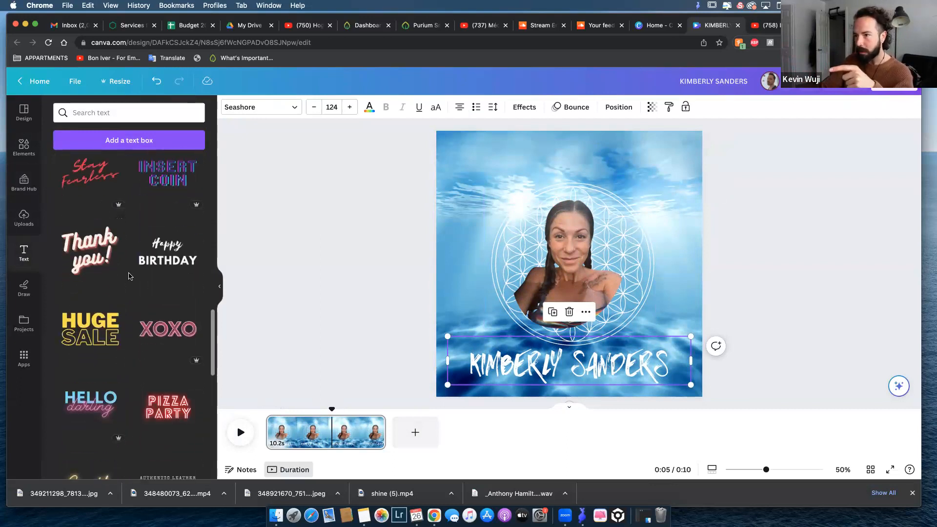
scroll(163, 259, "down", 3)
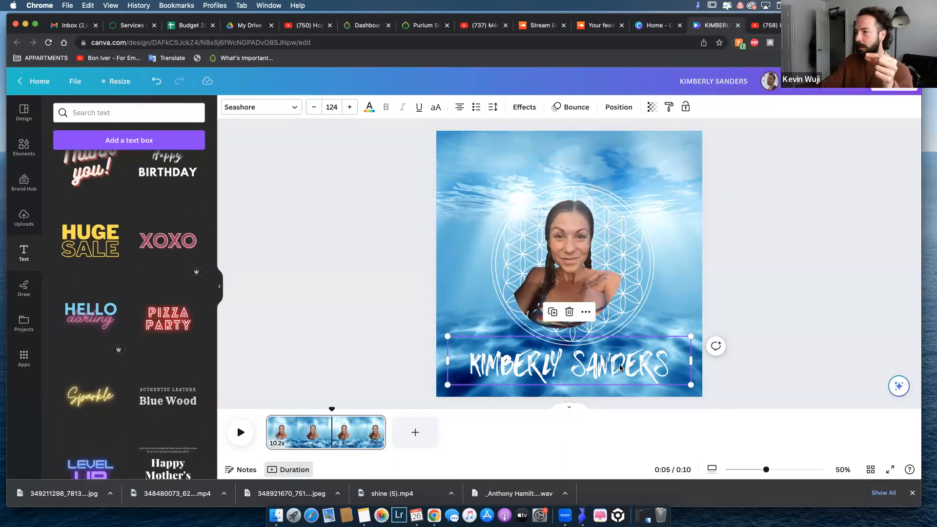
left_click(666, 337)
left_click(653, 352)
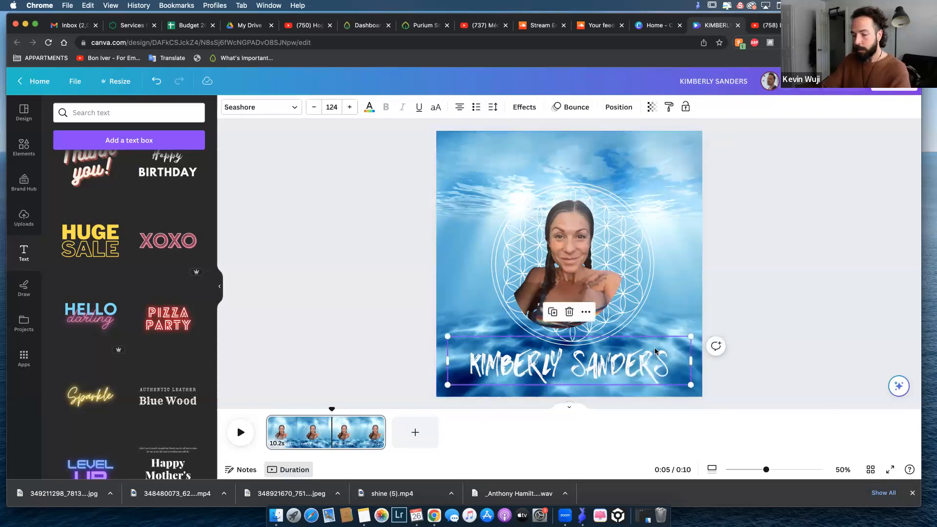
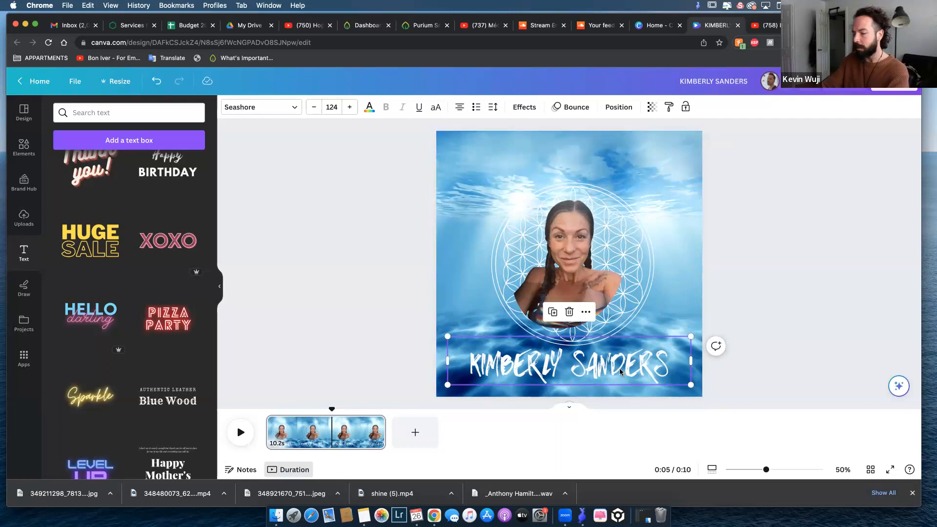
Duplicate the name text and place the copy centred above the photo, near the upper edge of the design.
key("super+v")
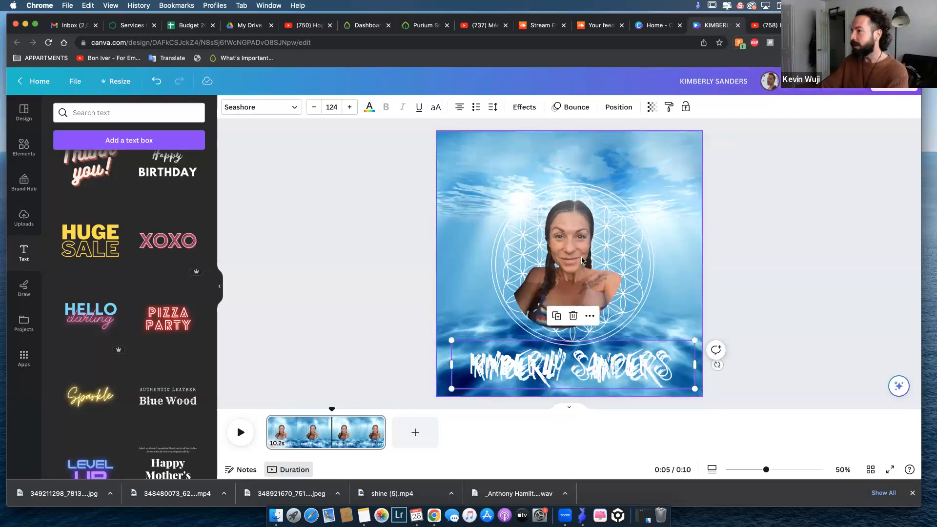
left_click_drag(606, 374, 598, 161)
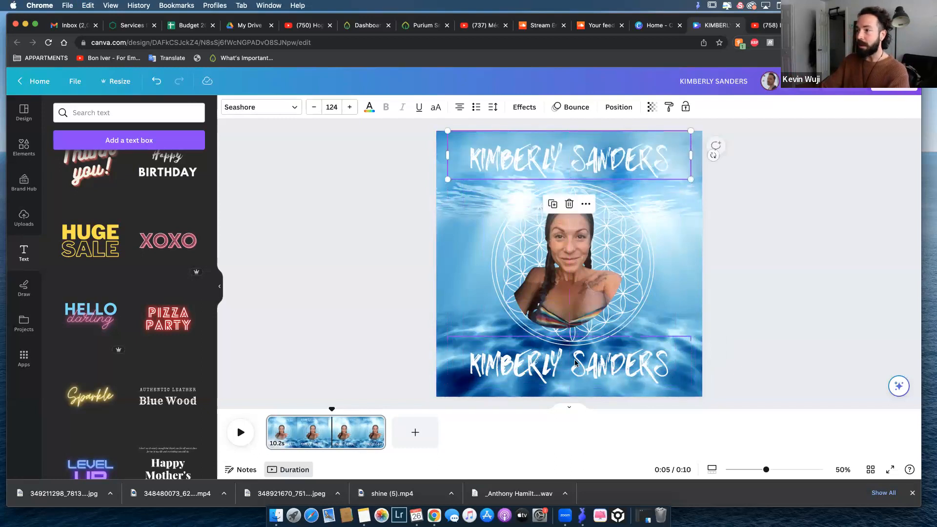
left_click(603, 365)
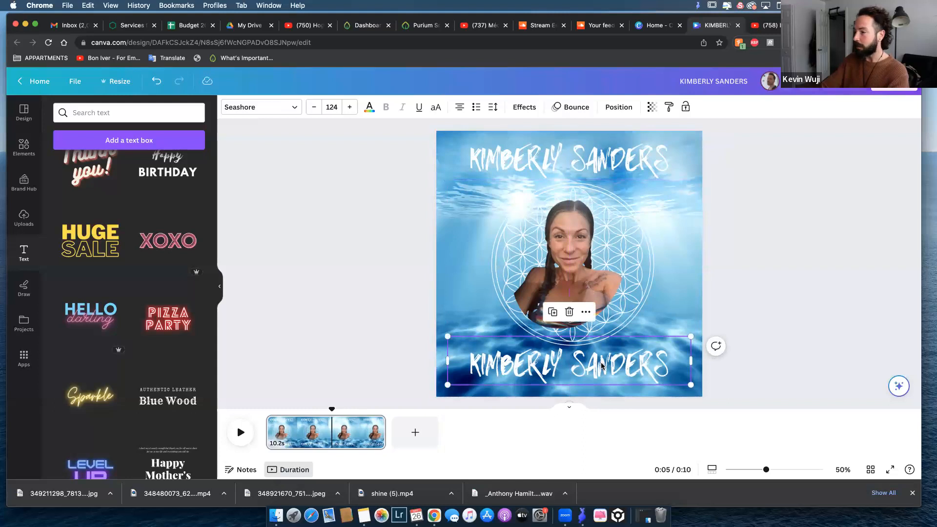
left_click_drag(600, 365, 549, 267)
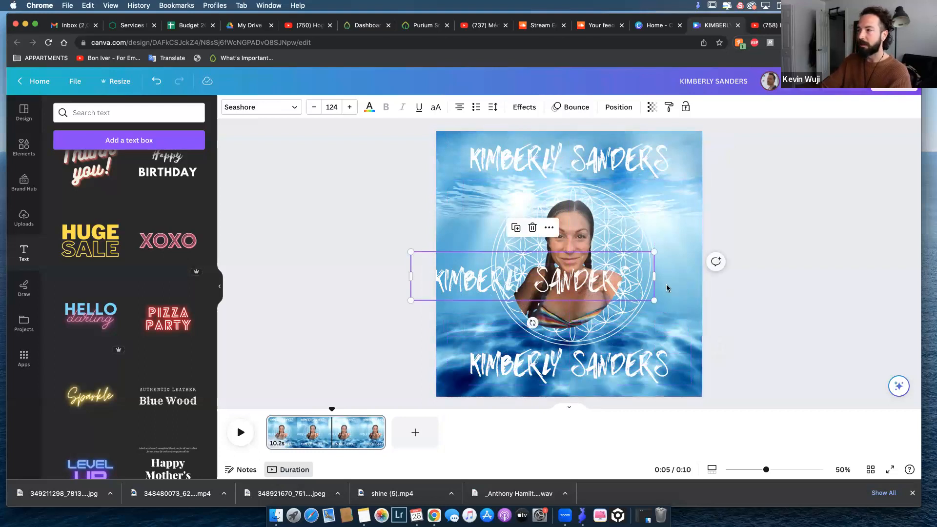
key("Delete")
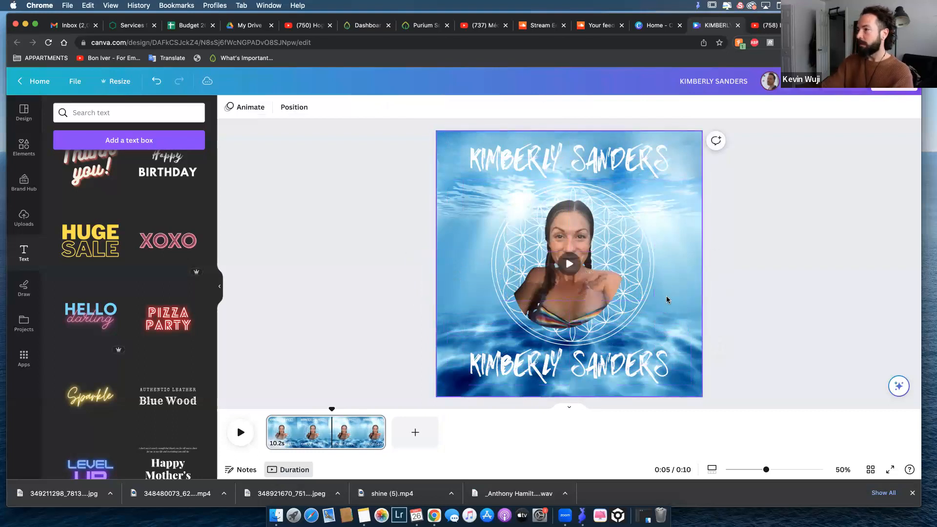
Replace the wording of the upper text copy with "K CLUB QUEEN".
left_click(604, 157)
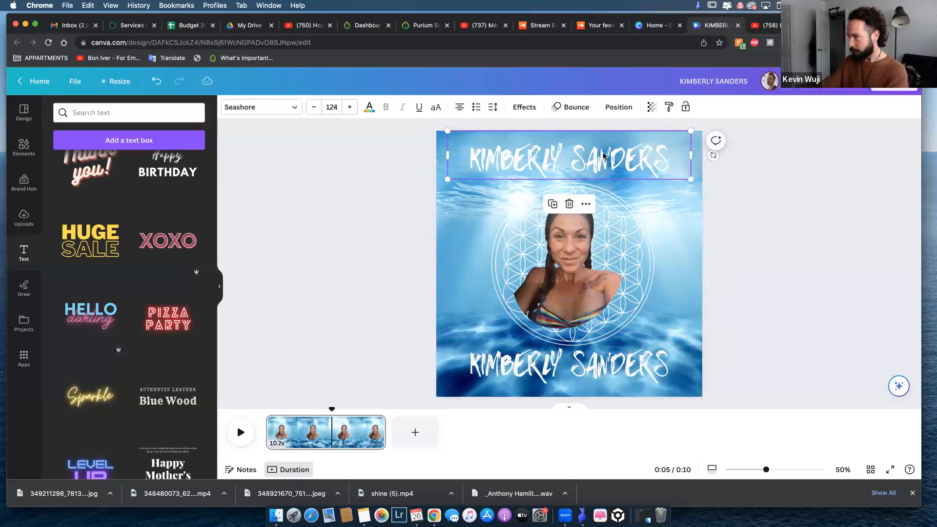
double_click(656, 170)
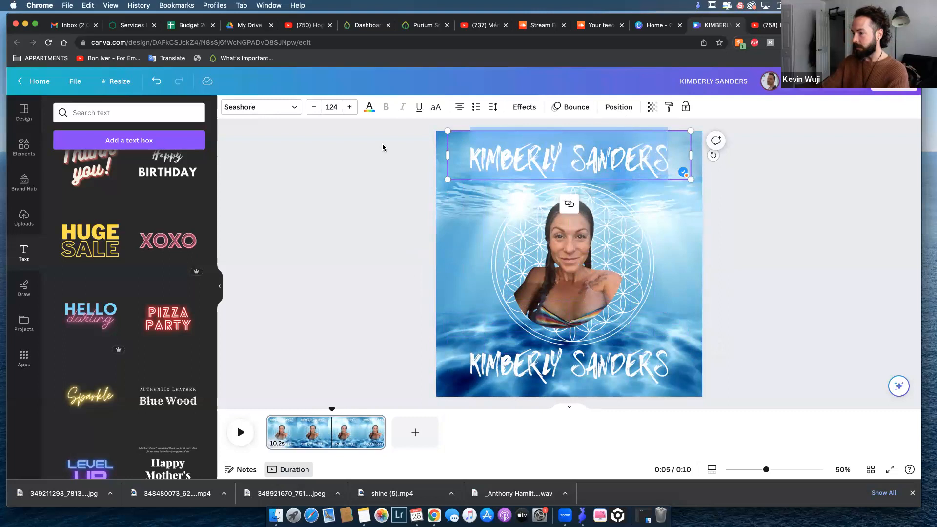
key("BackSpace")
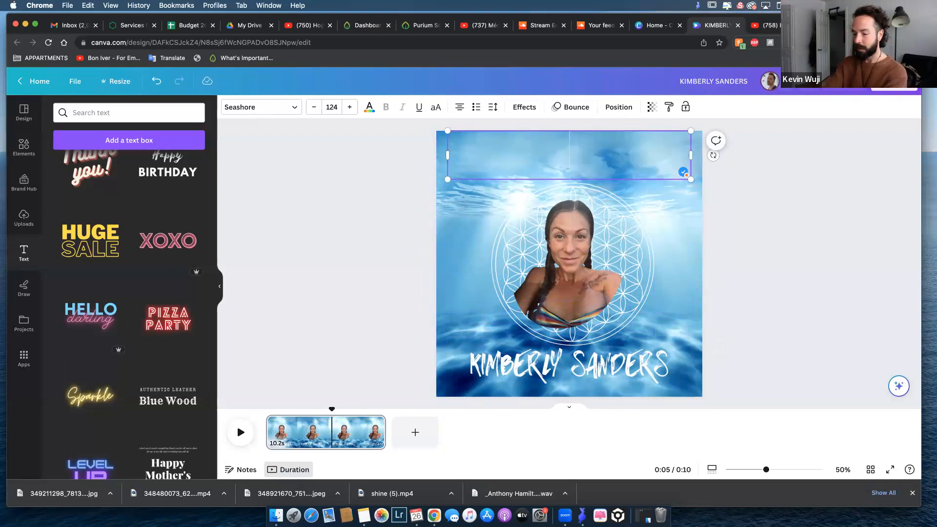
type("K")
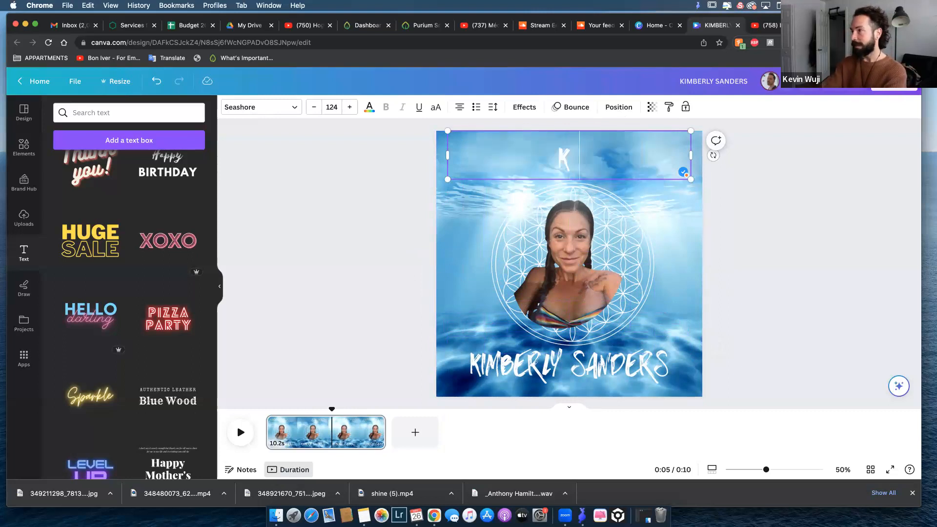
type(" CLUB QUEEN")
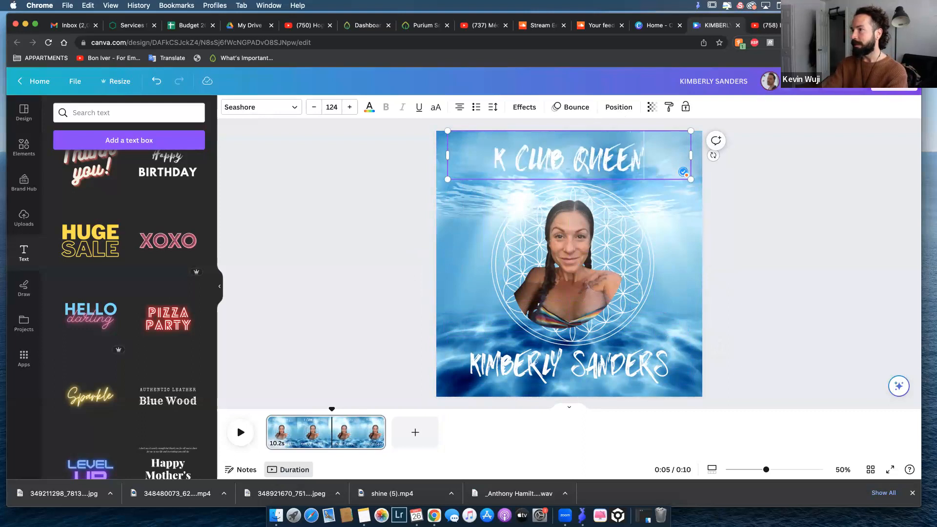
left_click(678, 207)
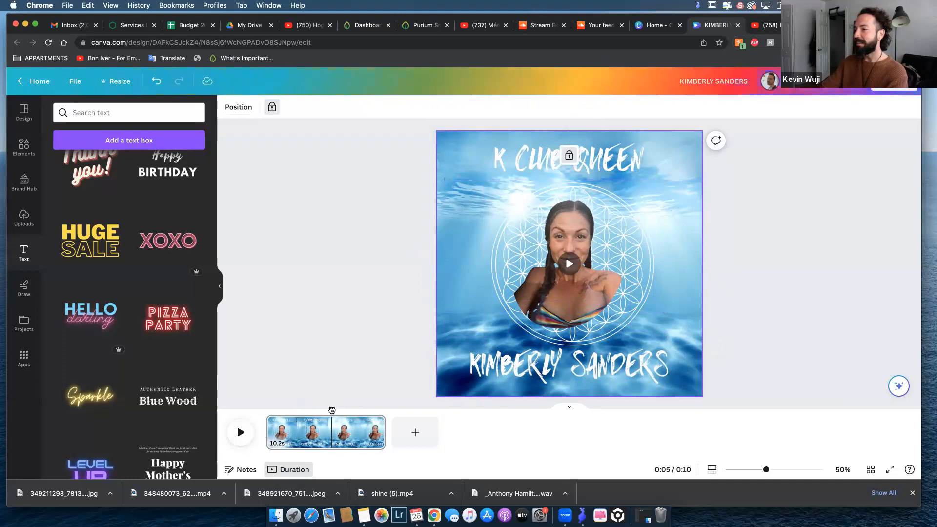
Play the video from the start to preview both animated texts and pause it at about five seconds.
left_click(241, 433)
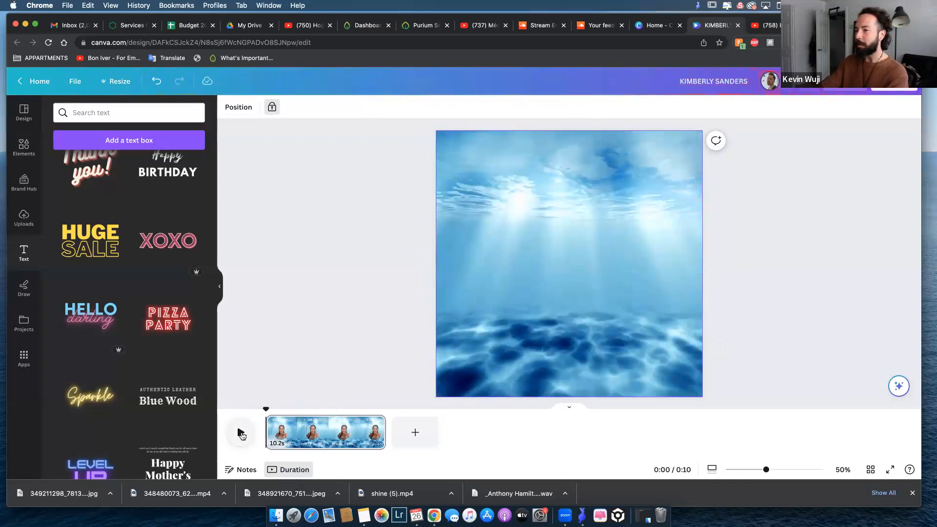
left_click(241, 433)
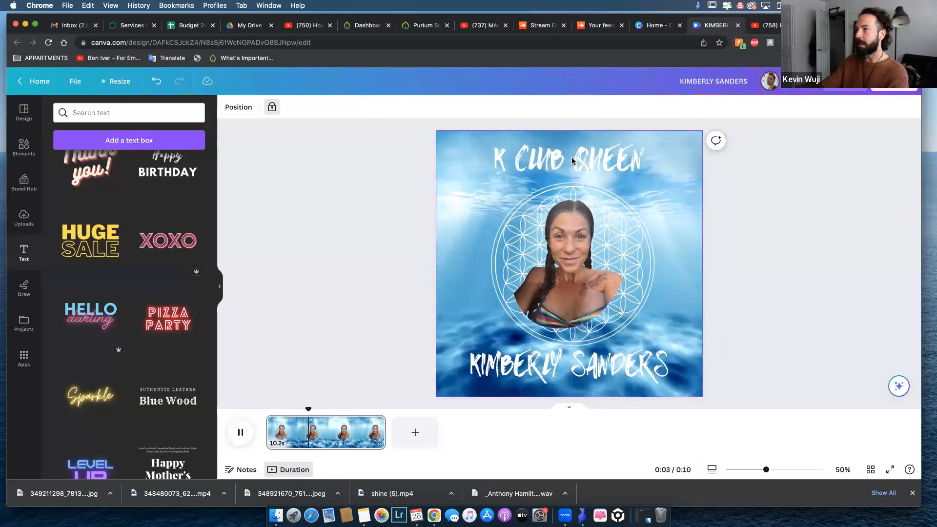
left_click(241, 433)
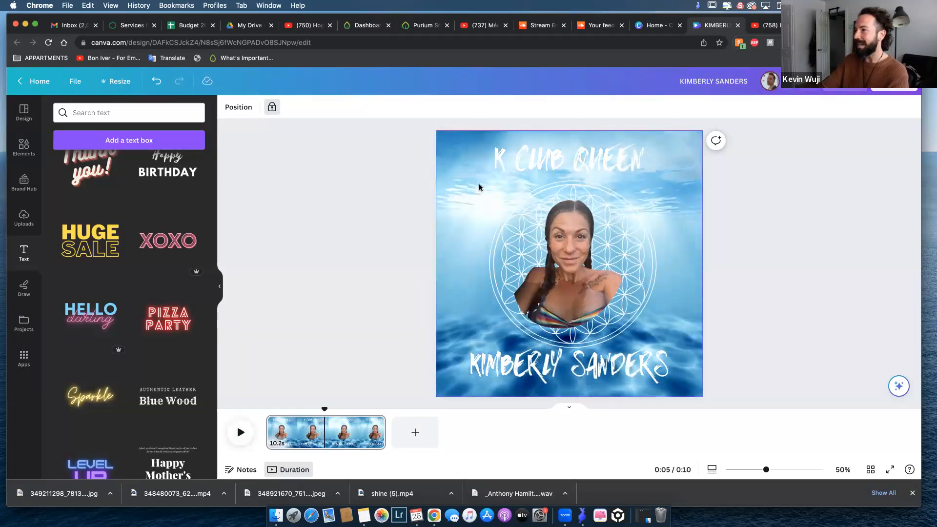
Enlarge the "K CLUB QUEEN" text to font size 184, keeping it centred across the design.
left_click(549, 162)
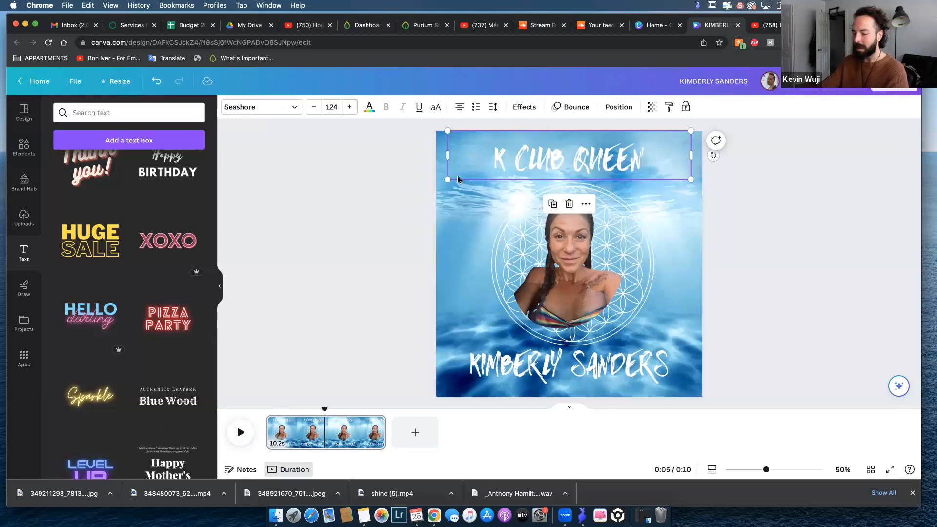
left_click_drag(445, 179, 388, 202)
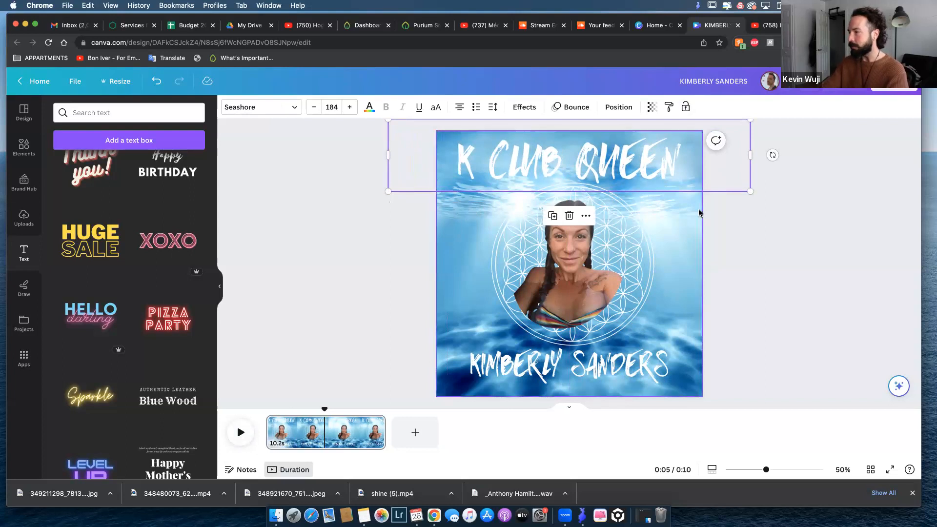
left_click(633, 145)
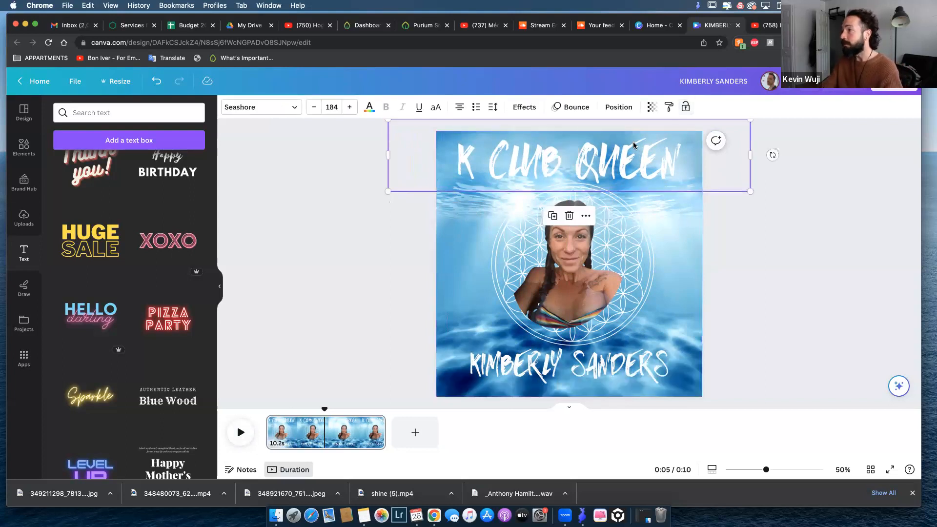
left_click(619, 107)
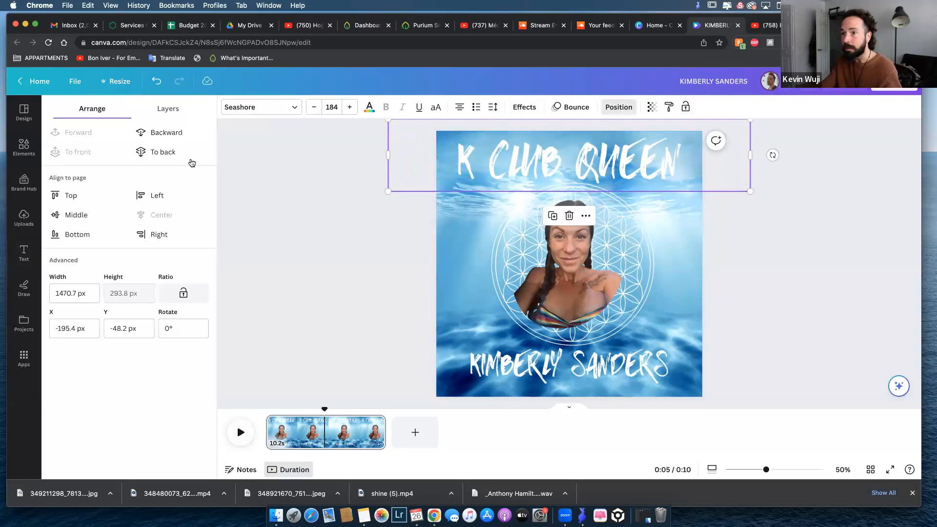
left_click(669, 198)
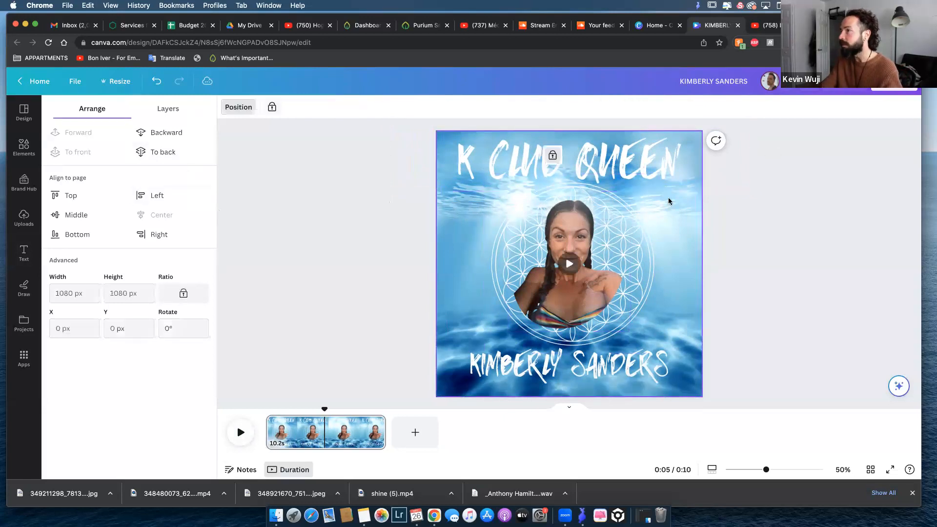
left_click(660, 169)
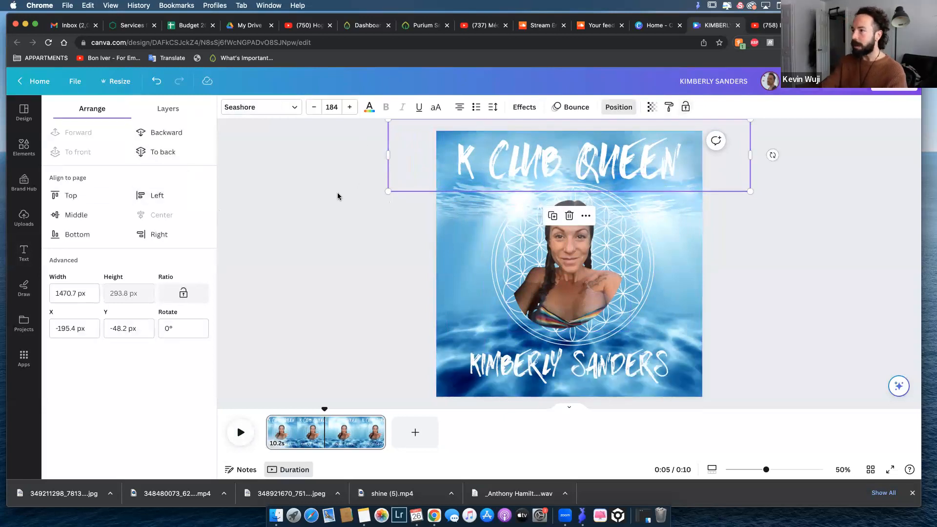
left_click(338, 195)
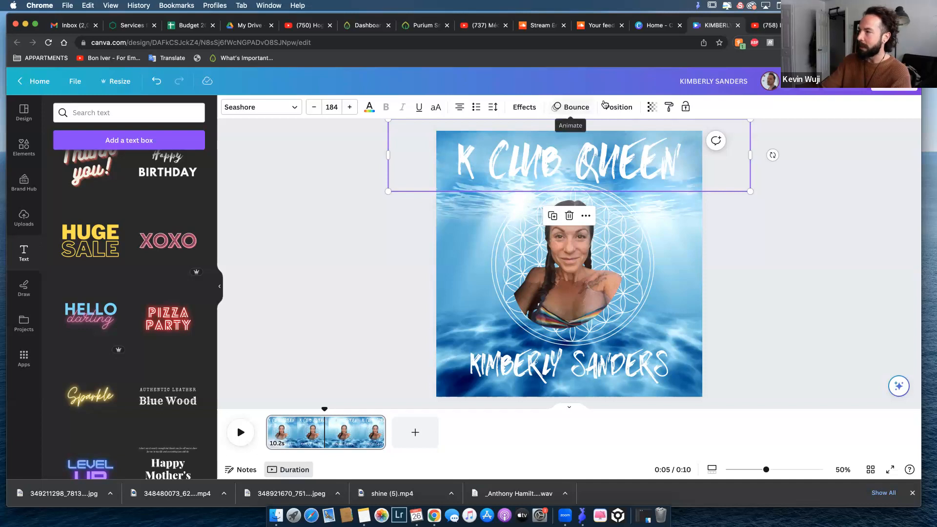
Apply the Skate text animation to the "K CLUB QUEEN" text and play the video from the start to preview it.
left_click(570, 107)
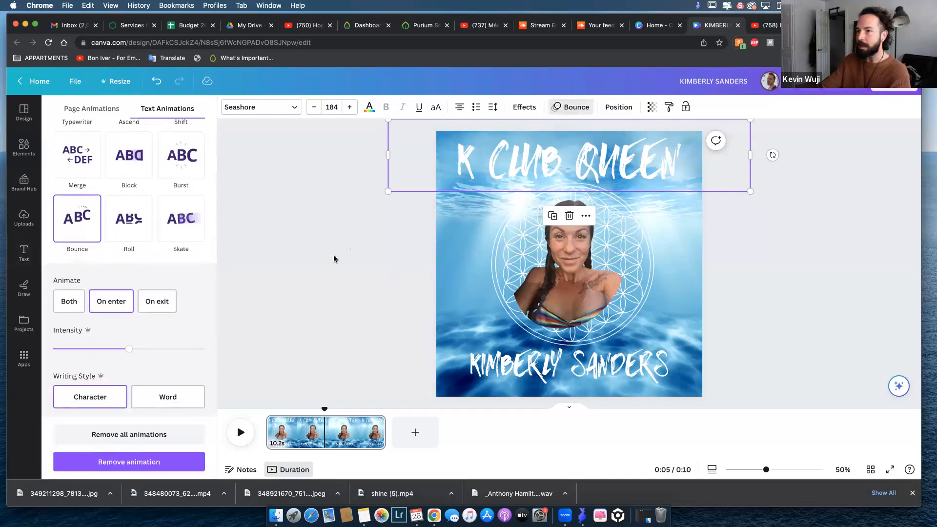
scroll(137, 195, "up", 5)
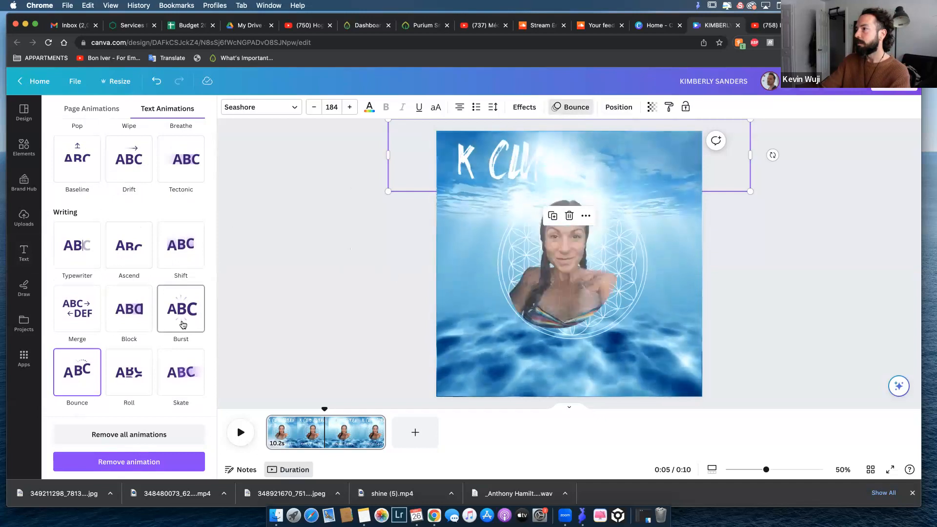
left_click(181, 371)
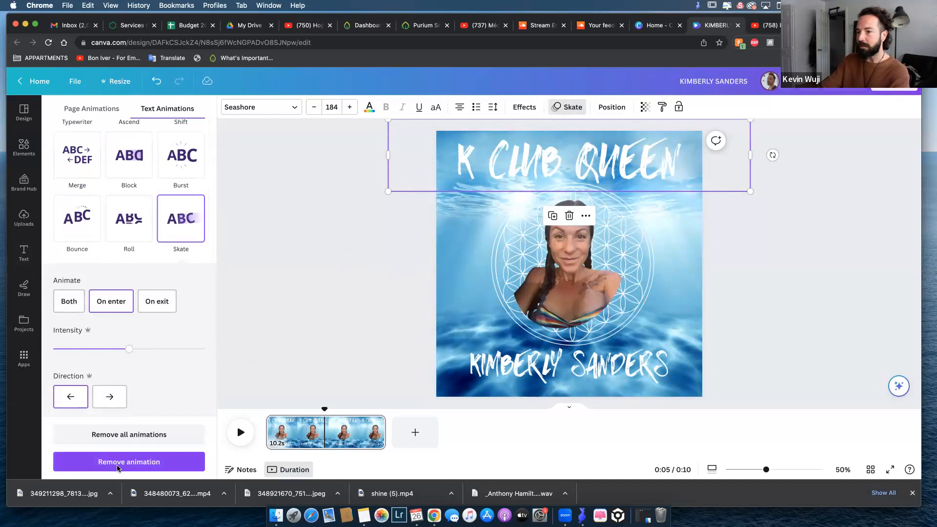
left_click(347, 270)
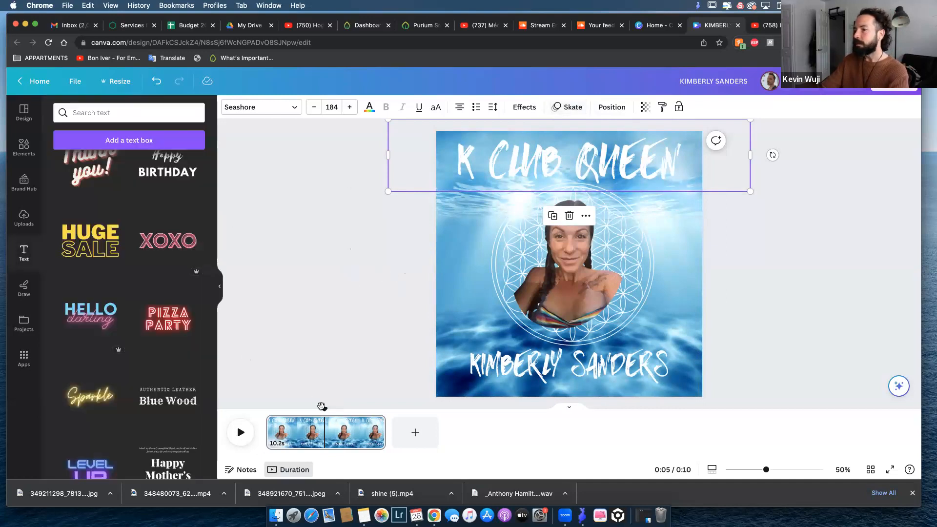
left_click_drag(322, 409, 267, 409)
left_click(240, 432)
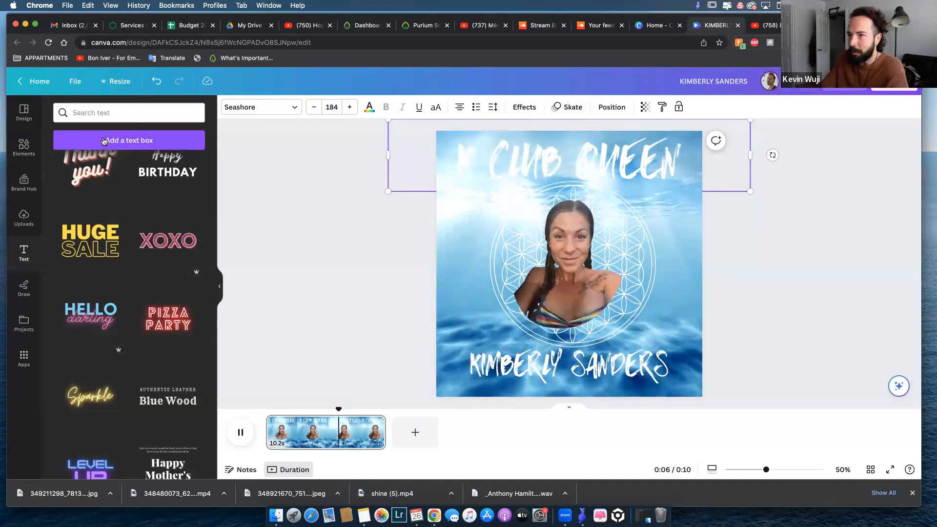
Search the graphics elements for "water animation" and browse the results for a suitable animated graphic.
left_click(24, 147)
scroll(165, 307, "down", 10)
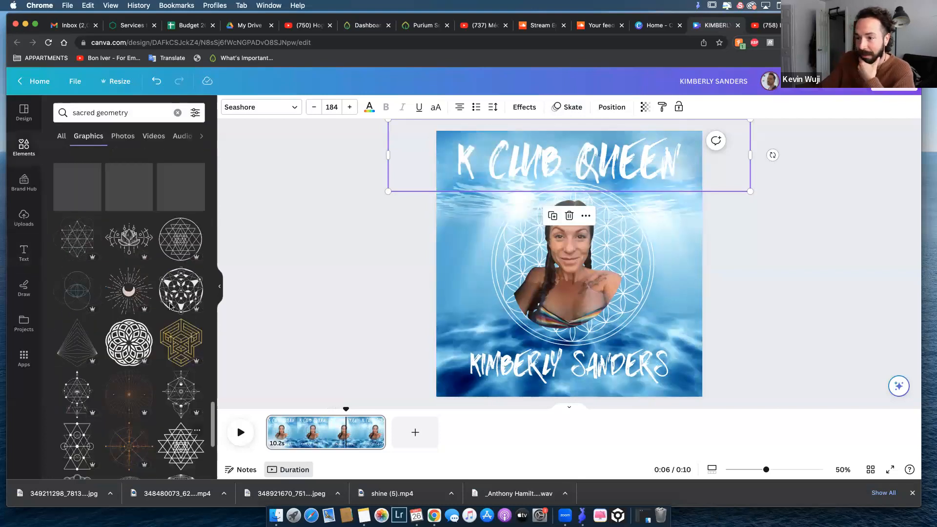
scroll(113, 238, "up", 3)
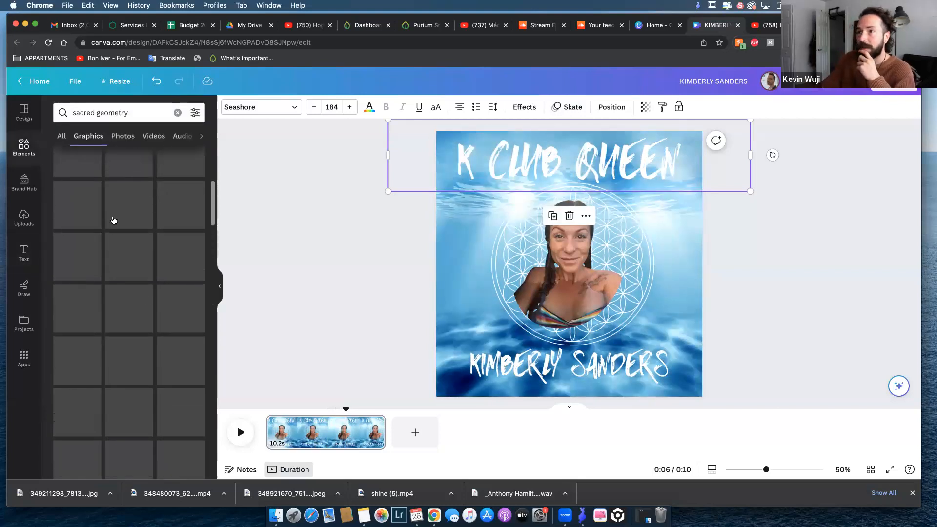
scroll(118, 222, "up", 3)
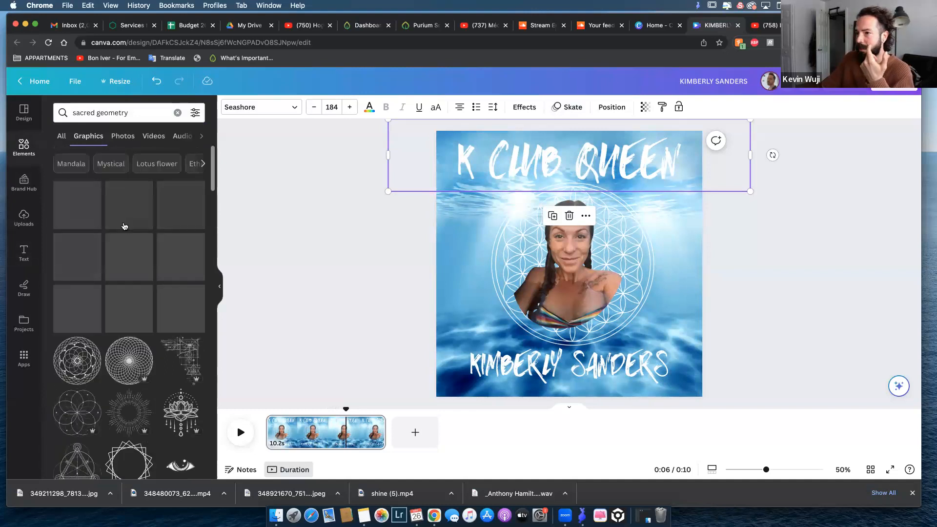
left_click(115, 112)
type("w")
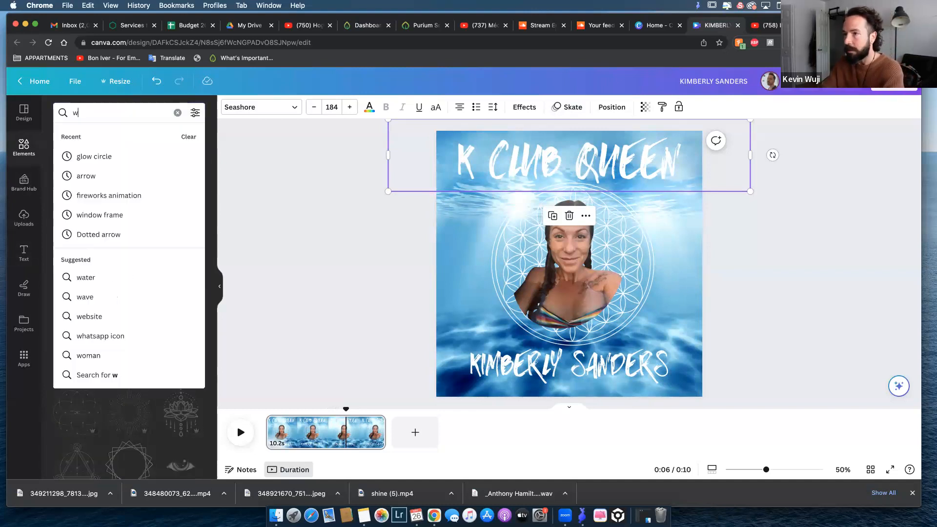
type("ater animati")
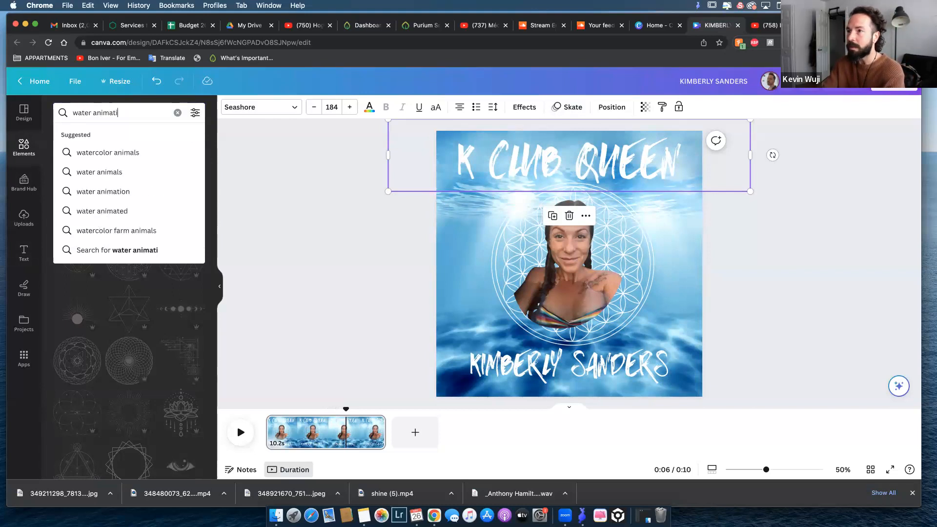
type("on")
key("Return")
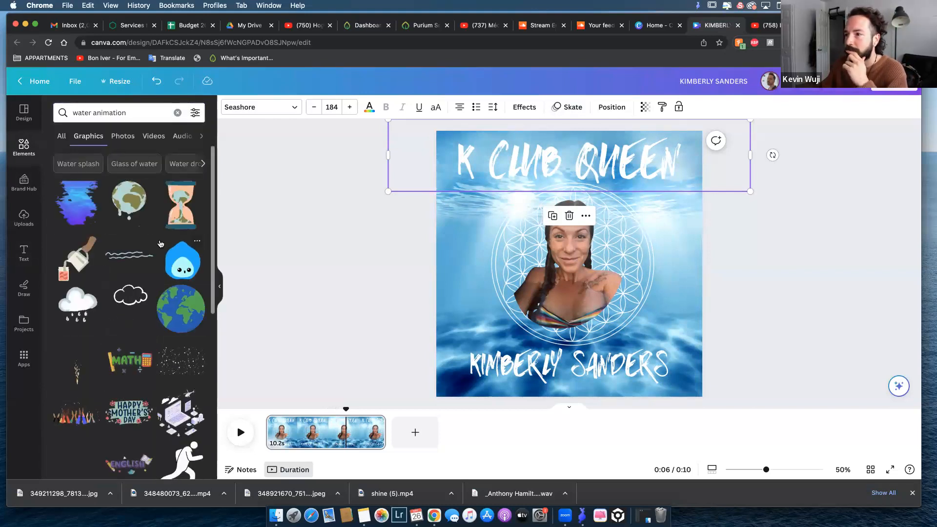
scroll(157, 241, "down", 3)
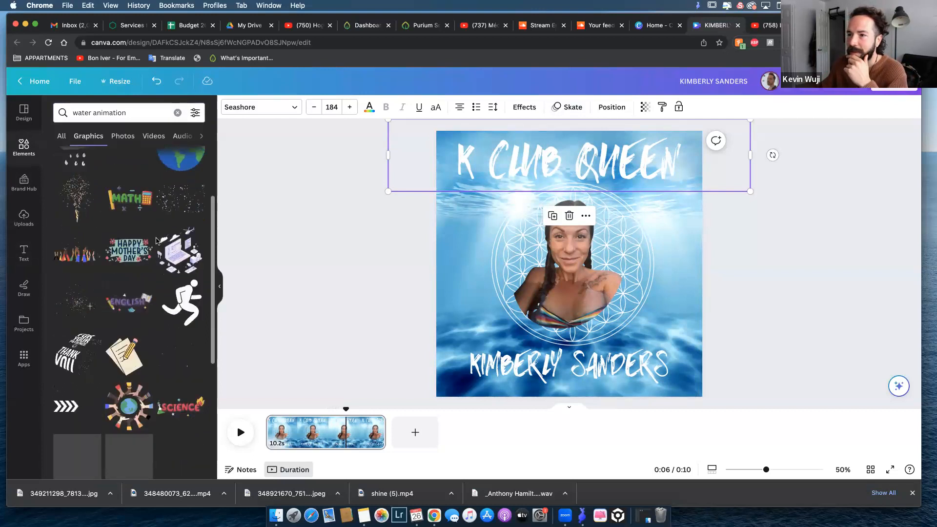
scroll(157, 240, "down", 5)
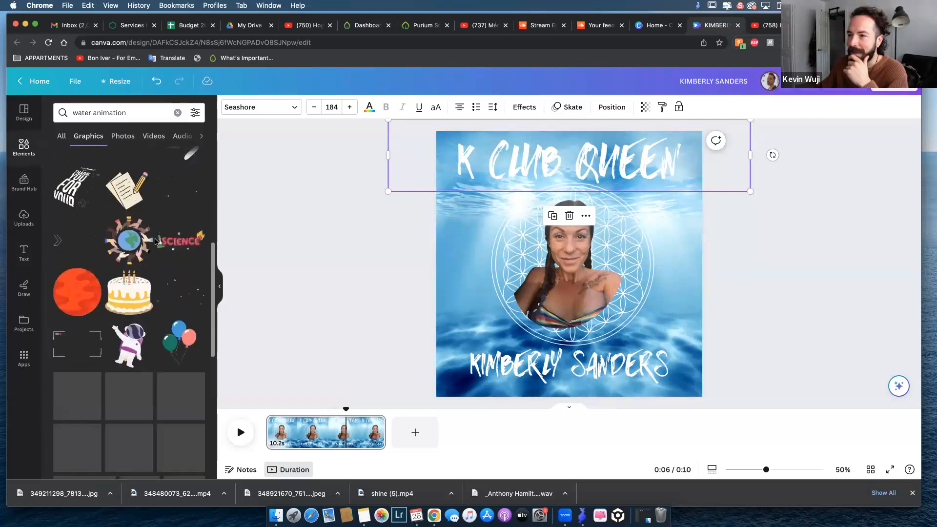
scroll(157, 240, "down", 6)
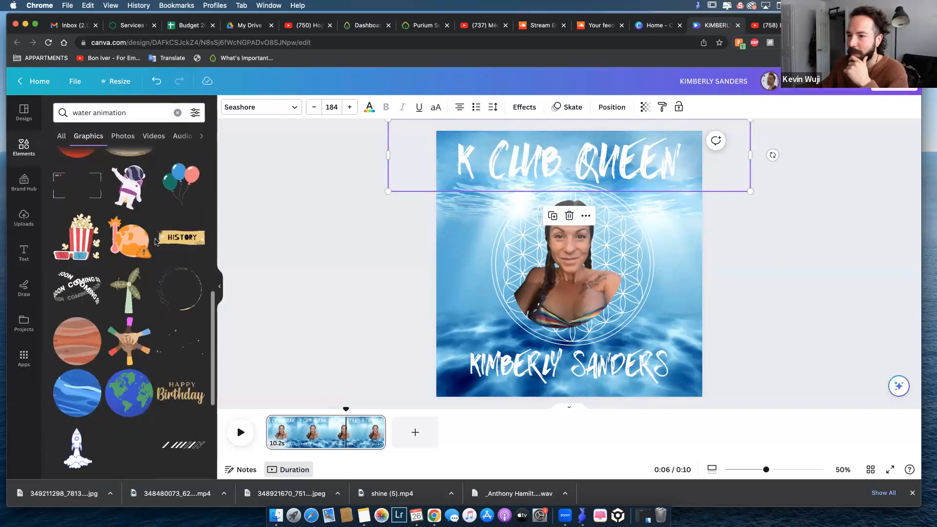
scroll(140, 253, "down", 2)
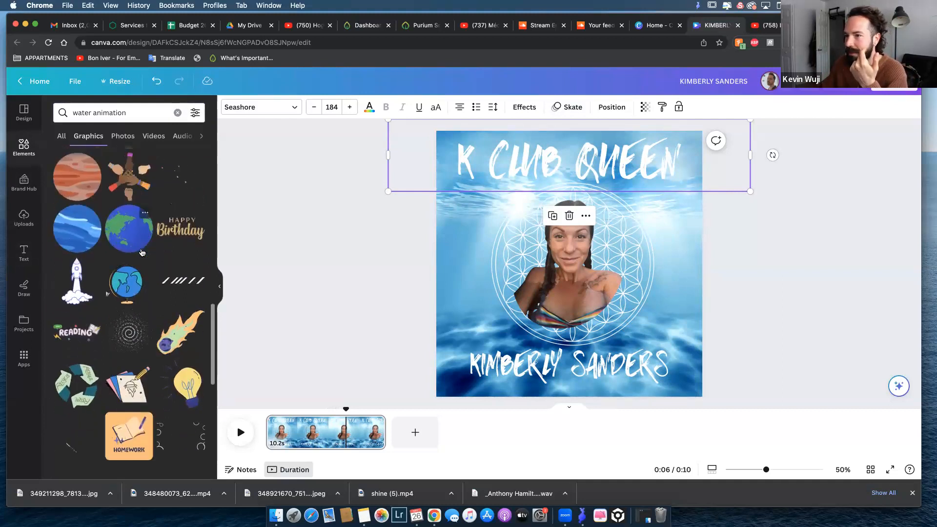
scroll(136, 299, "down", 3)
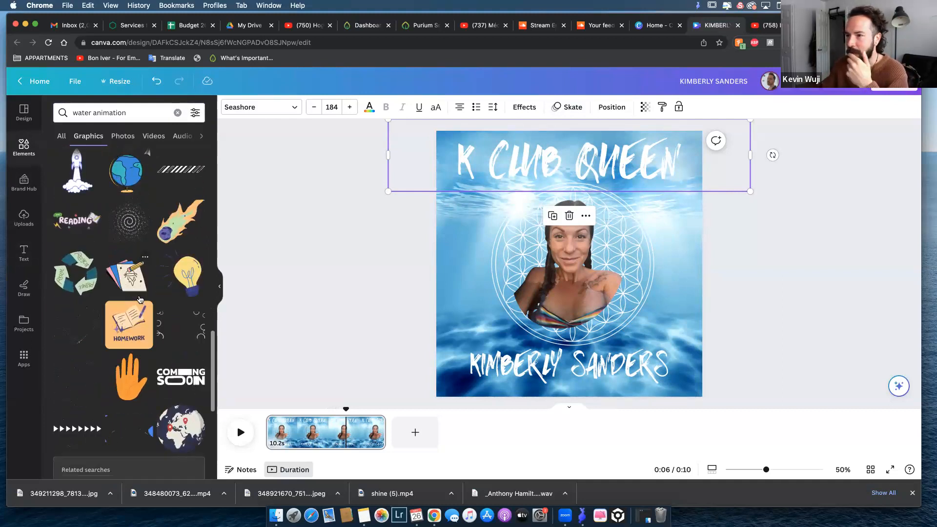
scroll(140, 296, "up", 5)
Search the graphics elements for "brush strokes" and browse the results for a suitable decoration.
left_click(145, 112)
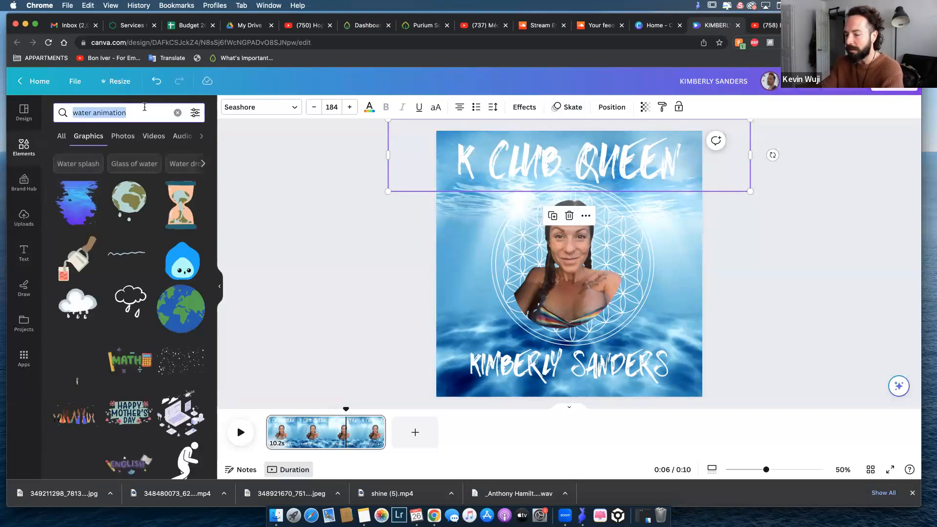
type("brush strok")
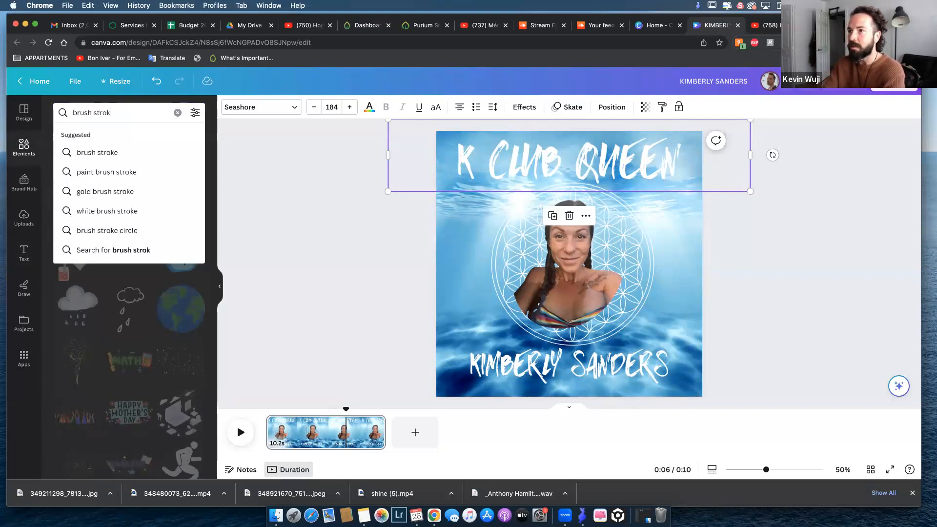
type("es")
key("Return")
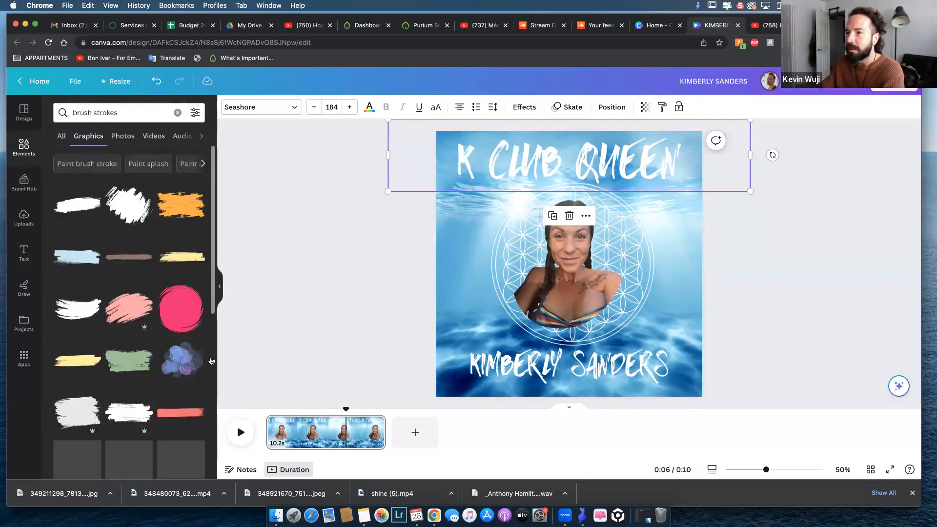
scroll(128, 320, "down", 5)
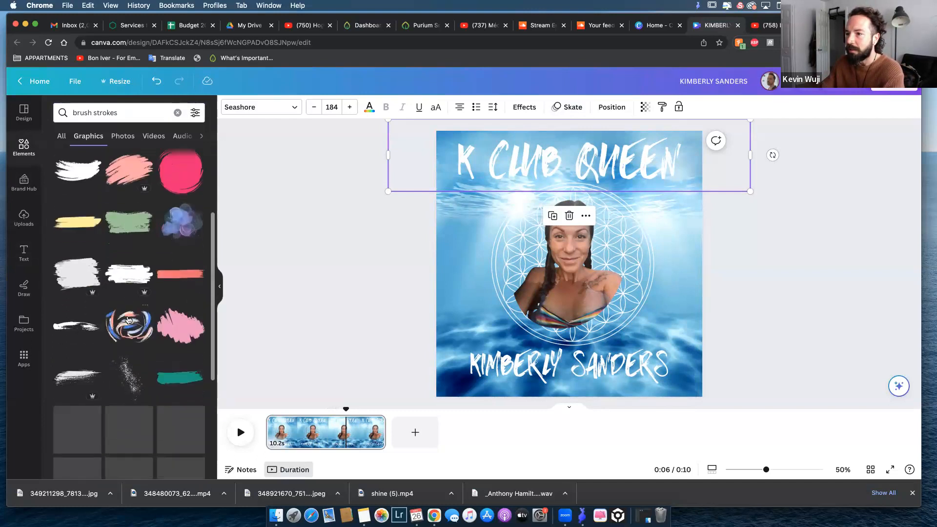
scroll(128, 320, "down", 8)
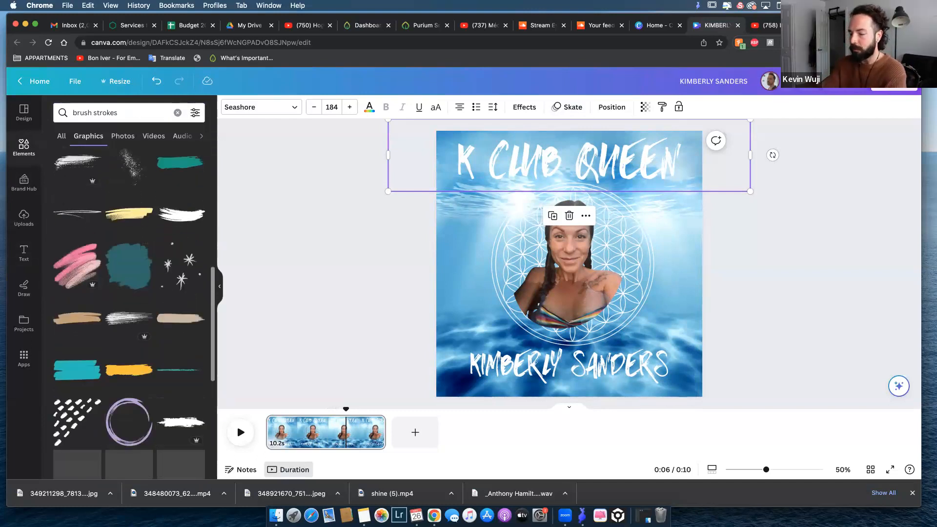
Search the graphics for "frames" and add the rough brush-stroke corner frame to the design.
triple_click(165, 112)
type("frames")
key("Return")
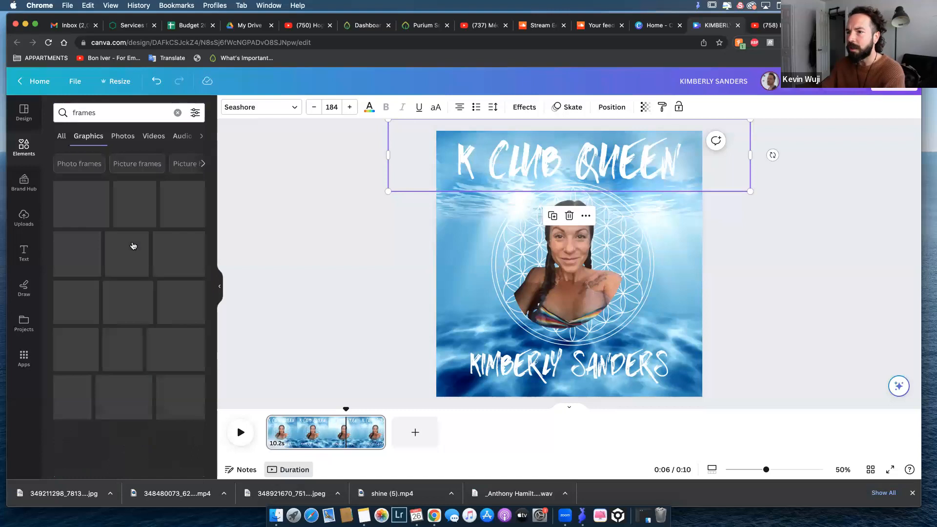
scroll(131, 247, "down", 5)
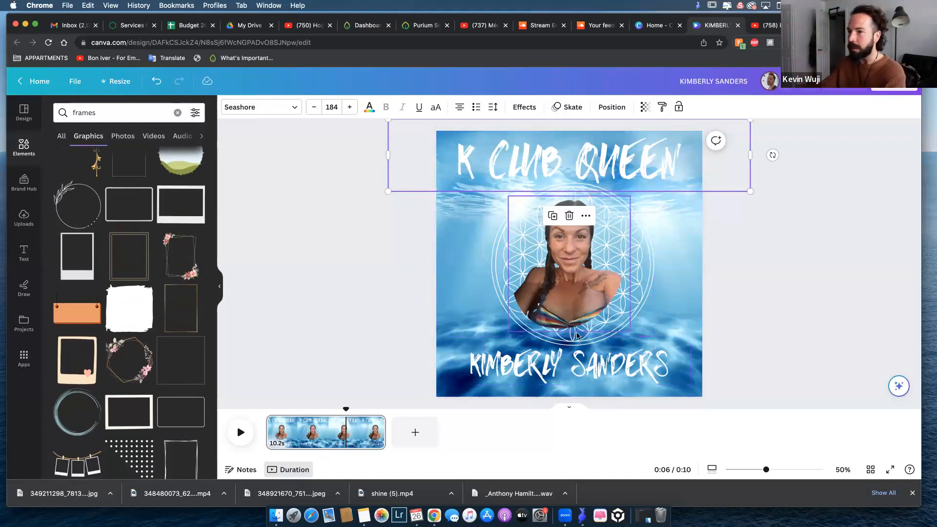
scroll(146, 300, "down", 15)
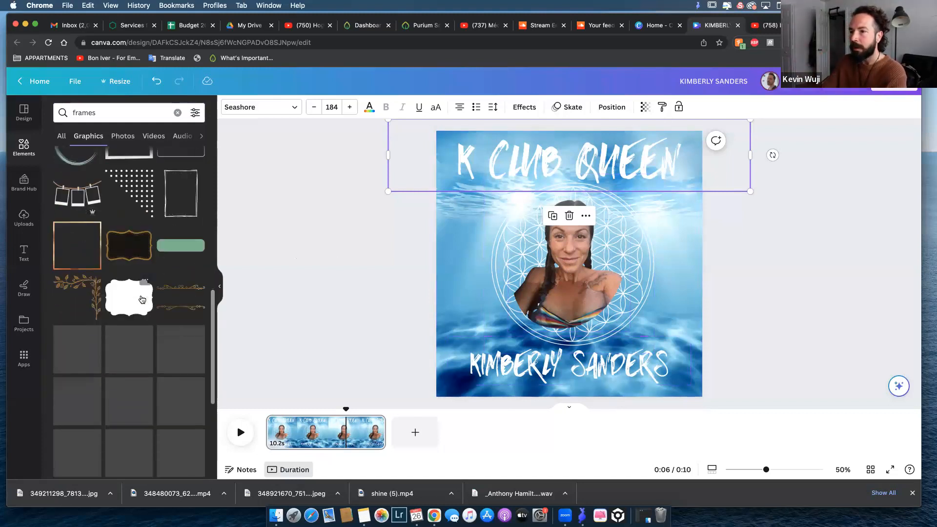
scroll(122, 278, "down", 5)
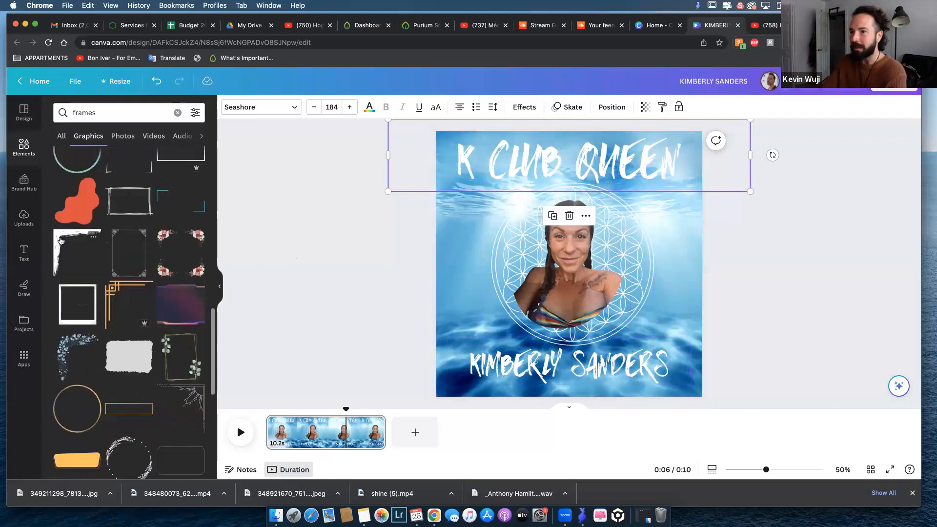
mouse_move(351, 213)
left_mouse_down()
mouse_move(487, 205)
mouse_move(469, 223)
left_mouse_up()
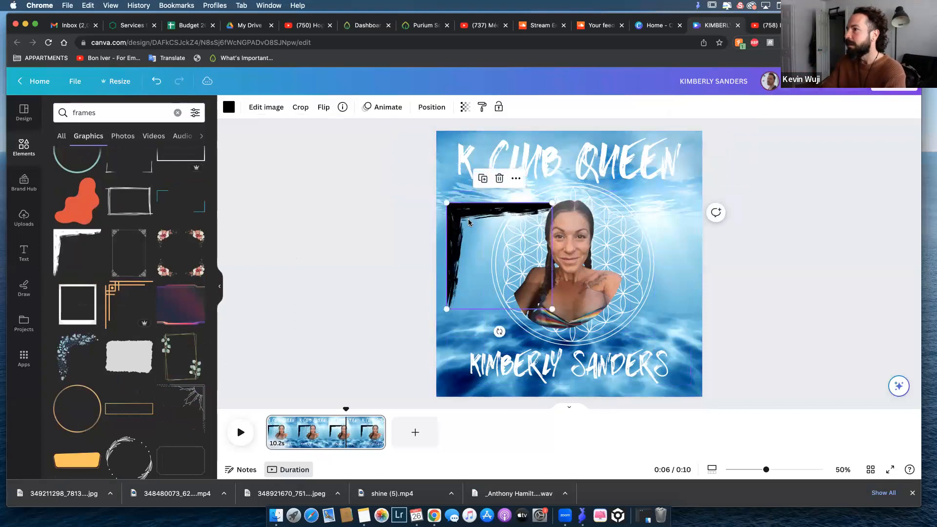
Recolour the brush-stroke corner frame white and align it with the upper-left corner of the design.
left_click(229, 107)
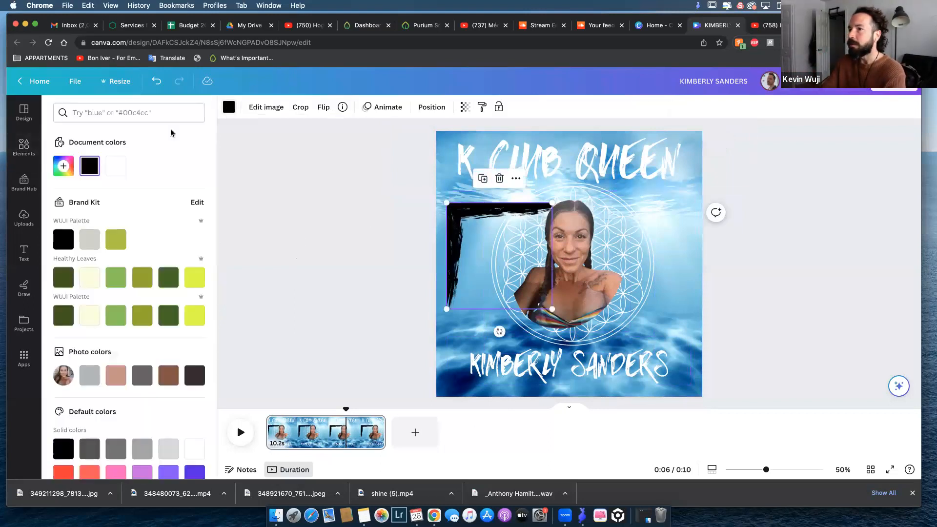
left_click(117, 169)
left_click_drag(460, 207, 449, 132)
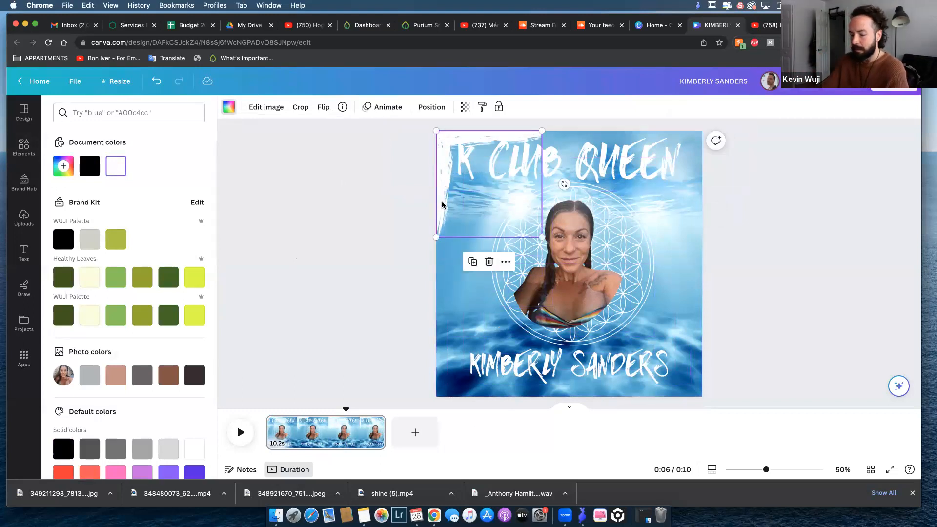
Place a copy of the white corner frame at the upper-right corner of the design and check its options.
left_click_drag(458, 200, 609, 198)
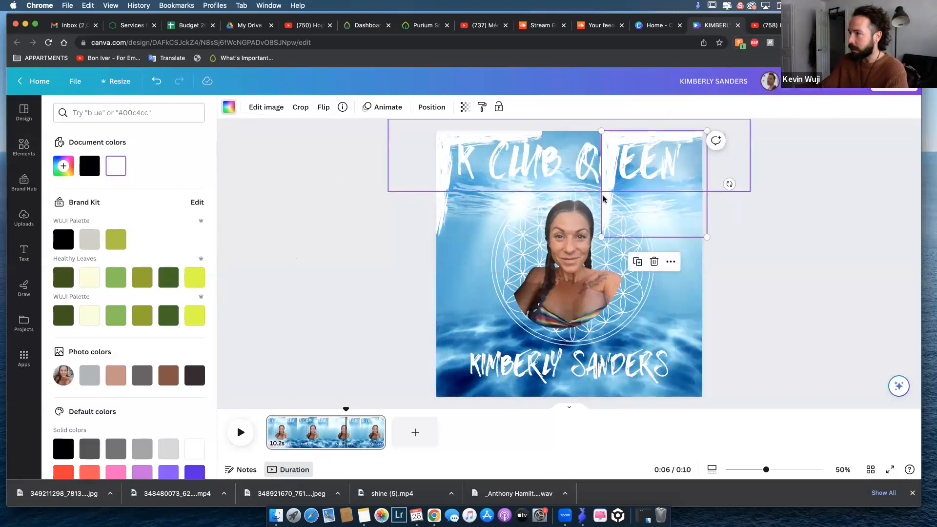
right_click(606, 204)
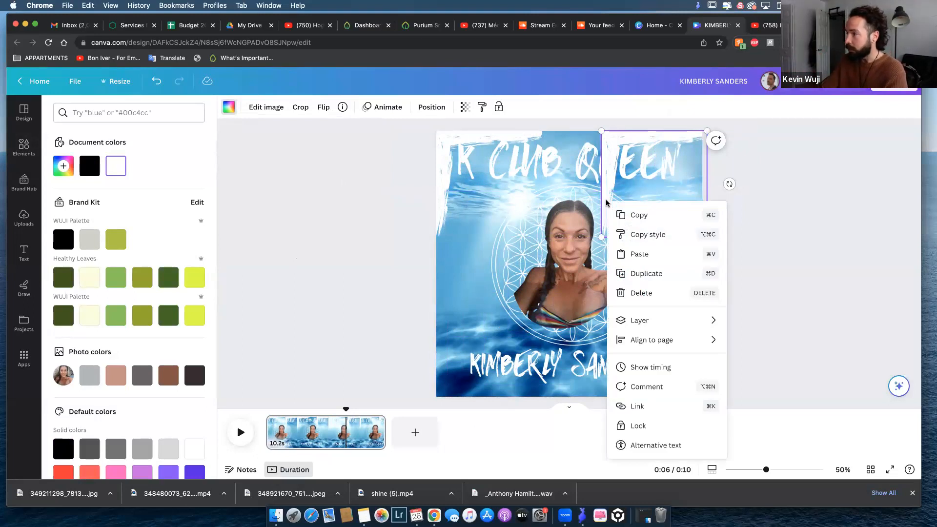
left_click(645, 176)
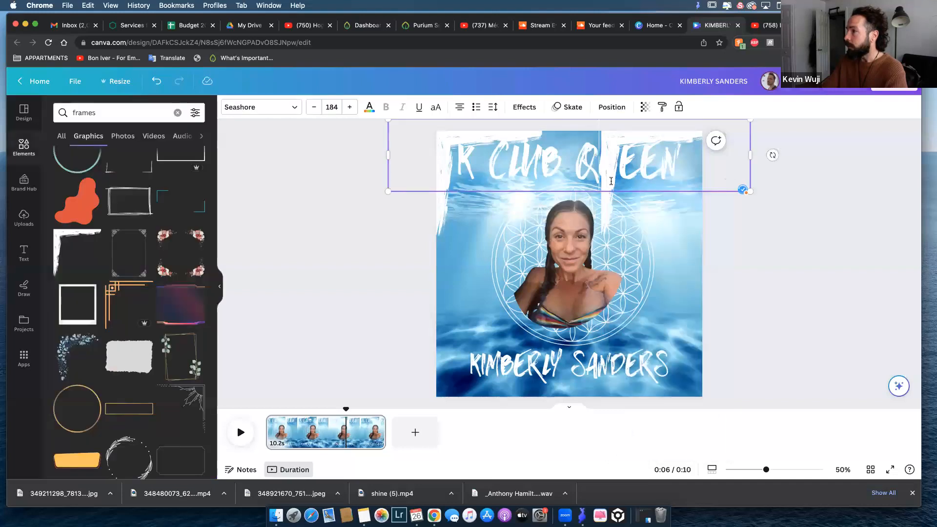
left_click(669, 220)
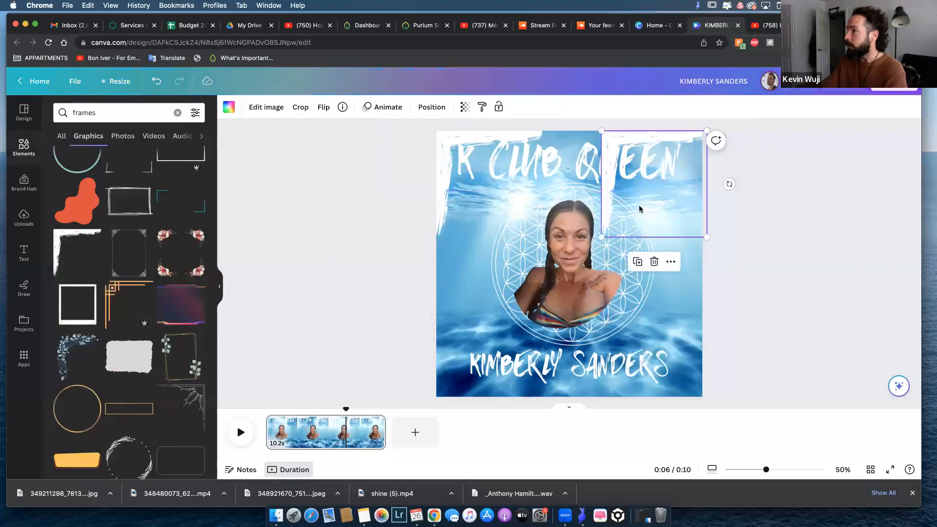
left_click(671, 262)
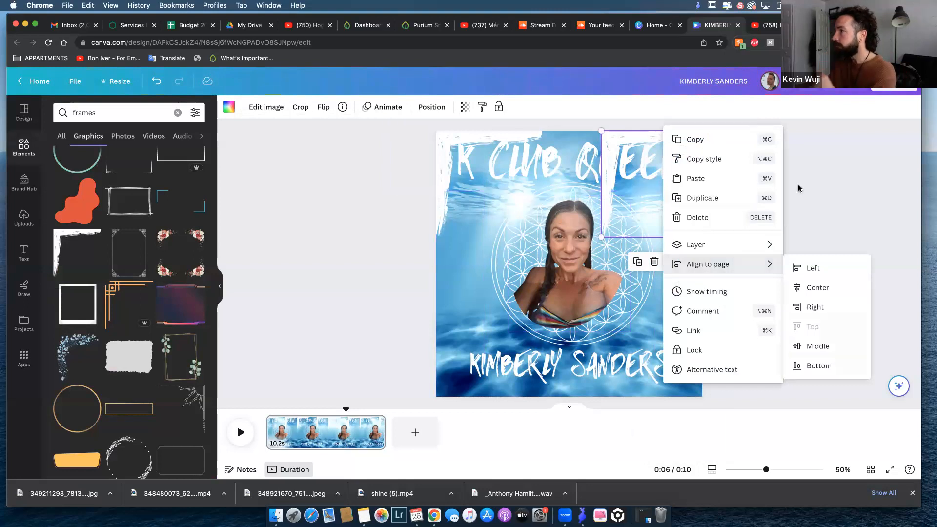
left_click(694, 211)
left_click(691, 137)
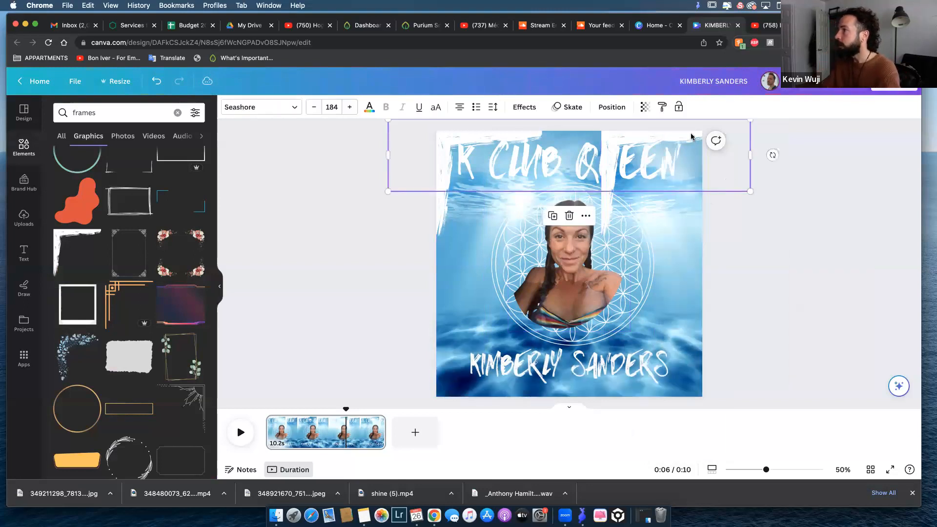
left_click(682, 205)
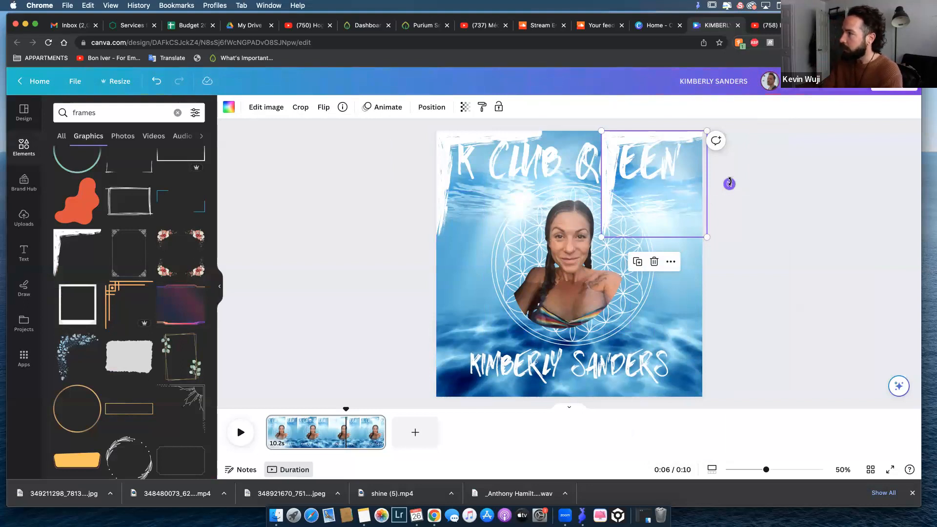
Try the copied corner frame rotated a quarter turn clockwise in the design's upper-right corner and discard it.
left_click_drag(729, 184, 655, 216)
left_click_drag(678, 140, 673, 140)
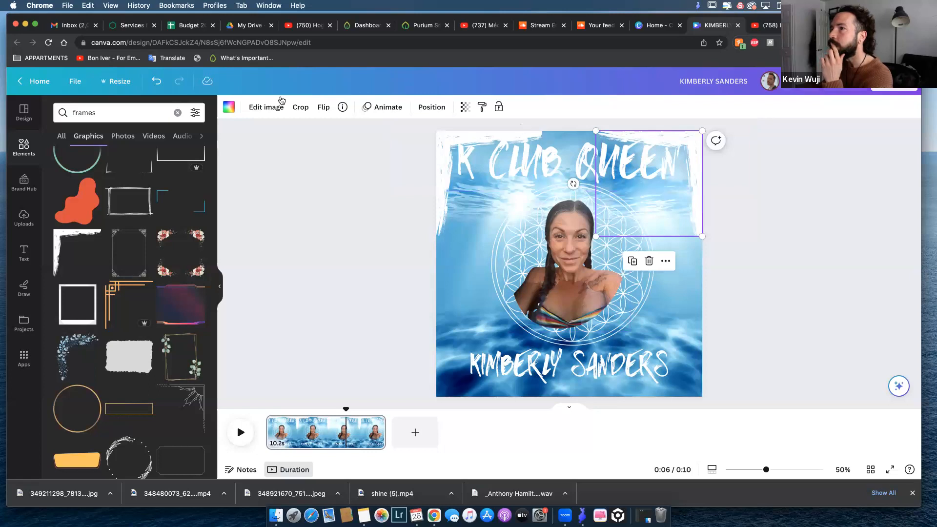
left_click(269, 111)
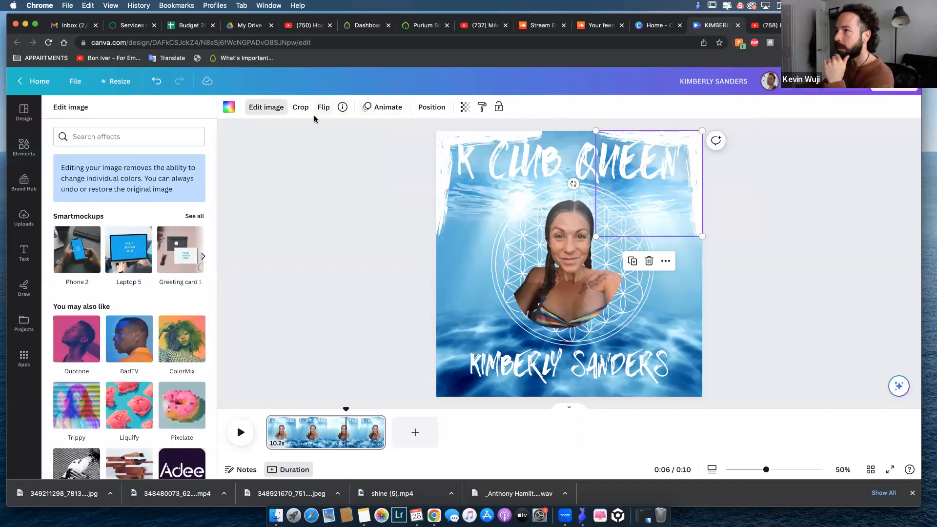
key("Escape")
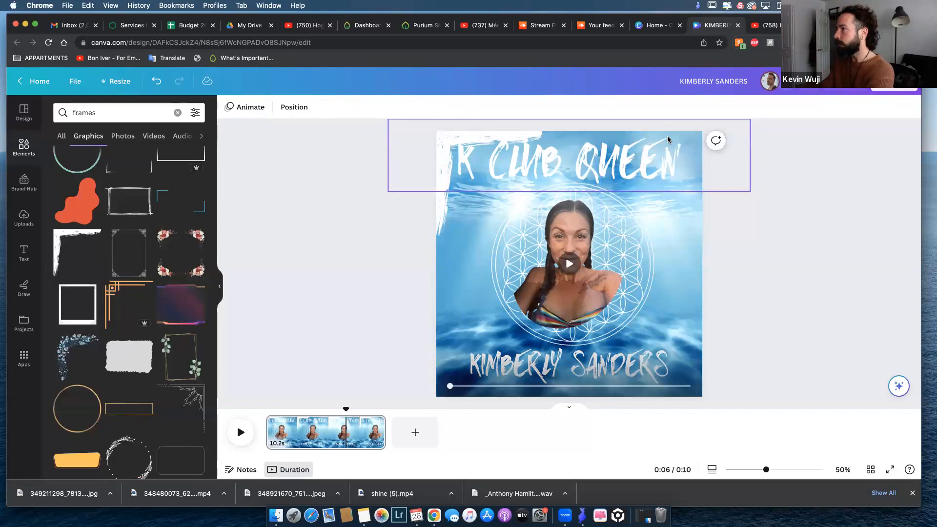
Try to flip the upper-left corner frame horizontally in place and undo the flip.
left_click(439, 191)
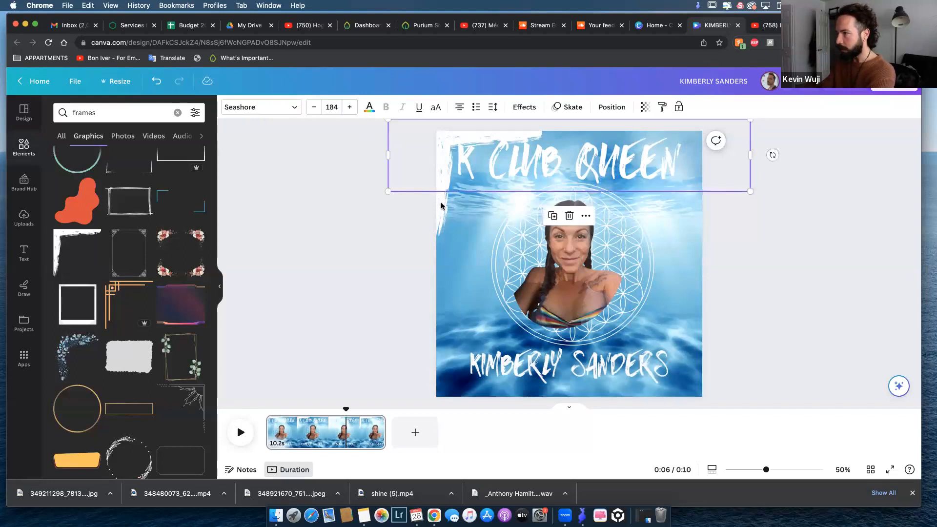
left_click(442, 209)
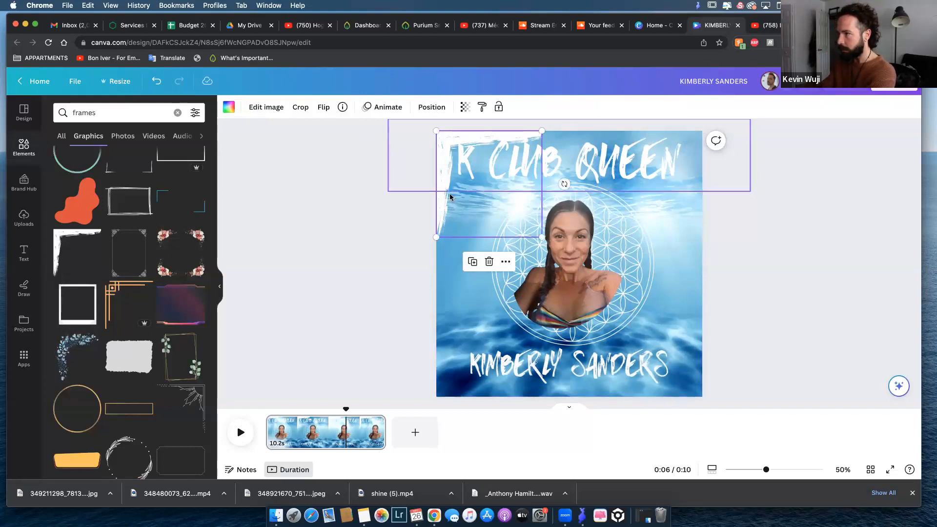
left_click(323, 109)
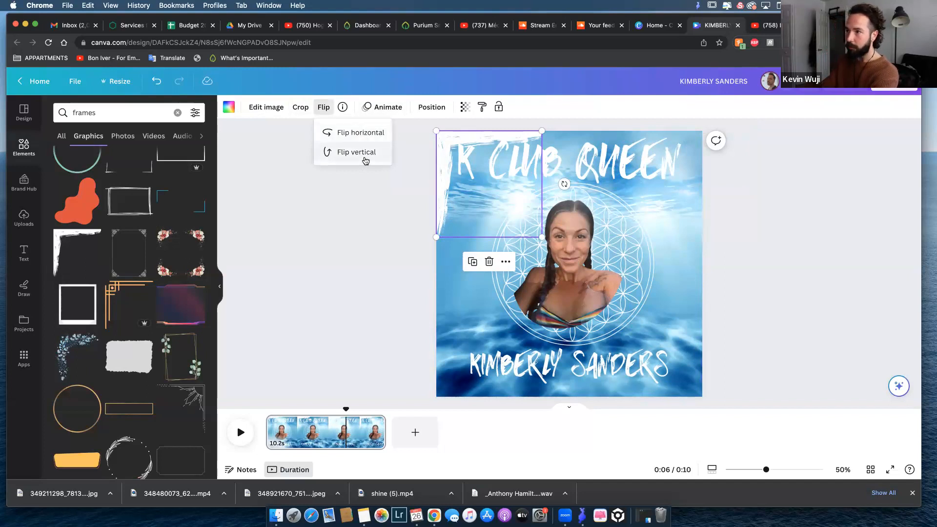
left_click(362, 133)
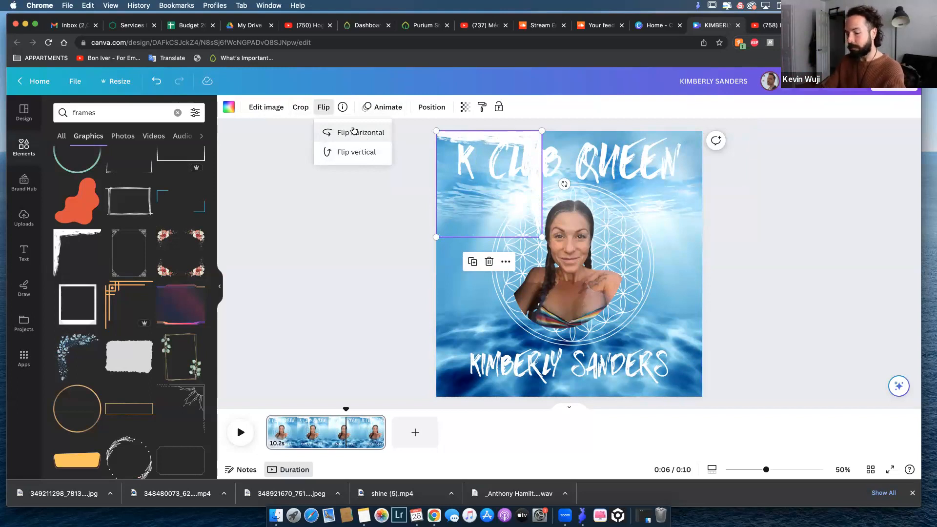
key("BackSpace")
key("Return")
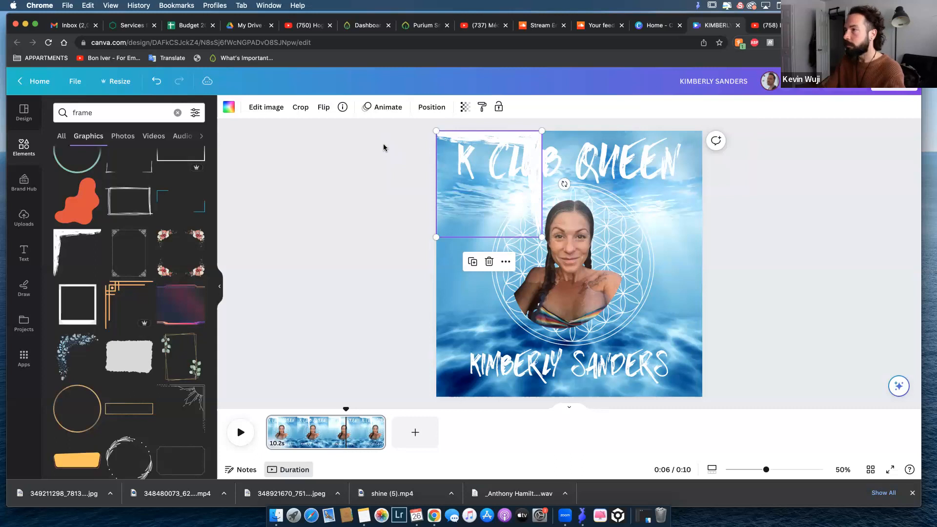
key("super+z")
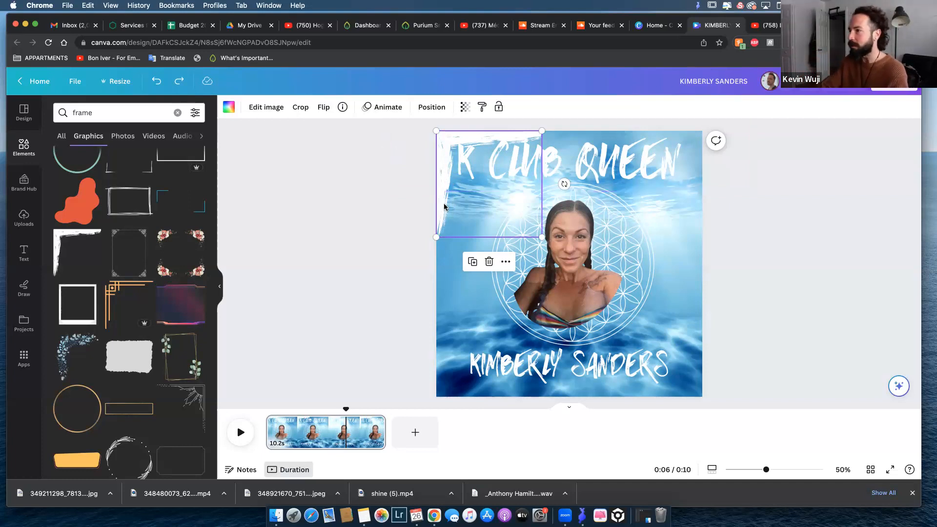
Place a copy of the white corner frame, flipped horizontally, flush with the upper-right corner of the design.
left_click_drag(444, 201, 624, 199)
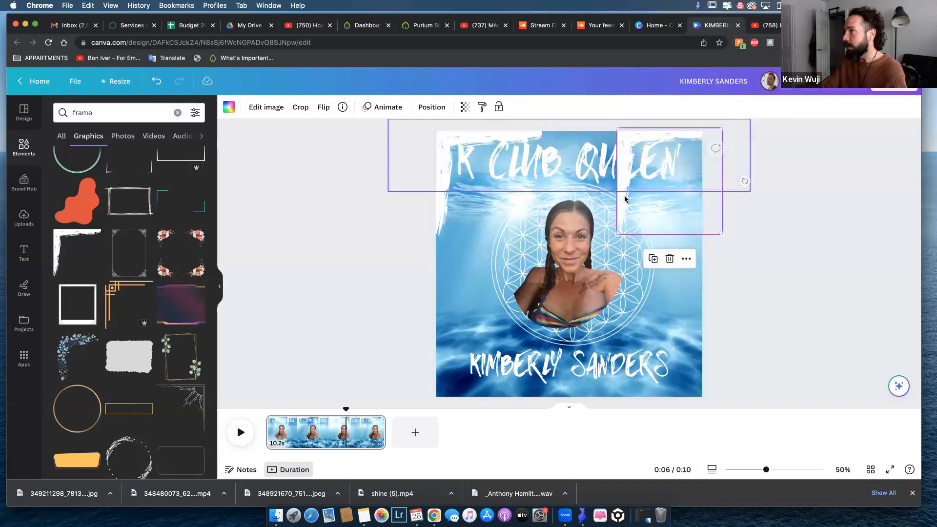
left_click(324, 107)
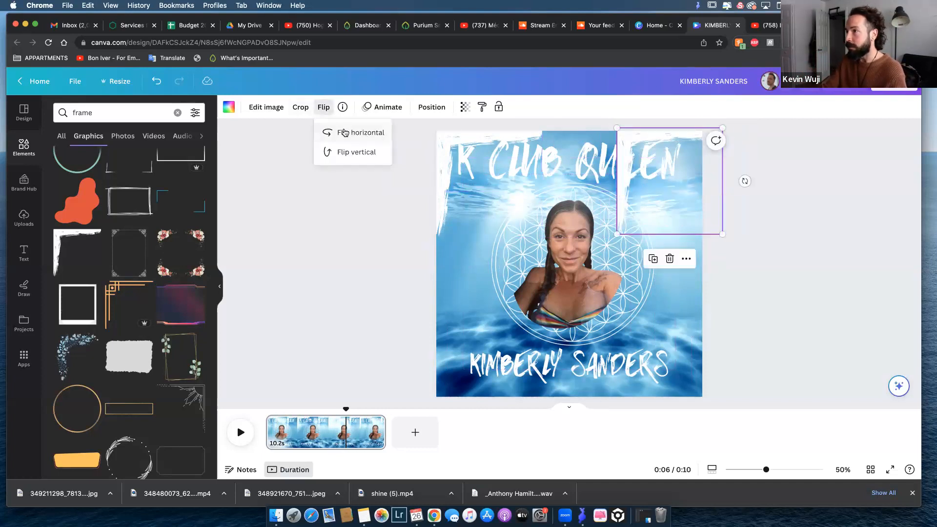
left_click(360, 133)
left_click_drag(692, 134, 674, 139)
left_click(759, 261)
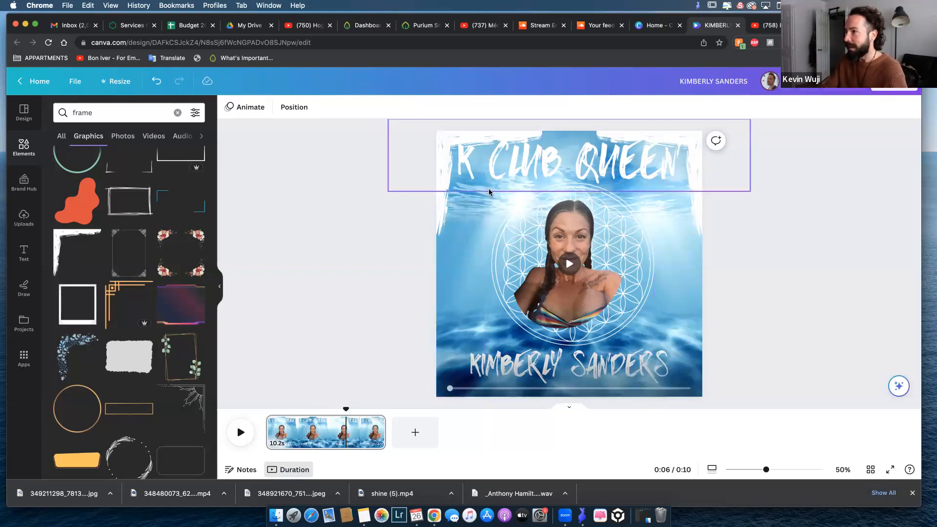
Group the upper-left and upper-right corner frames together.
left_click(439, 203)
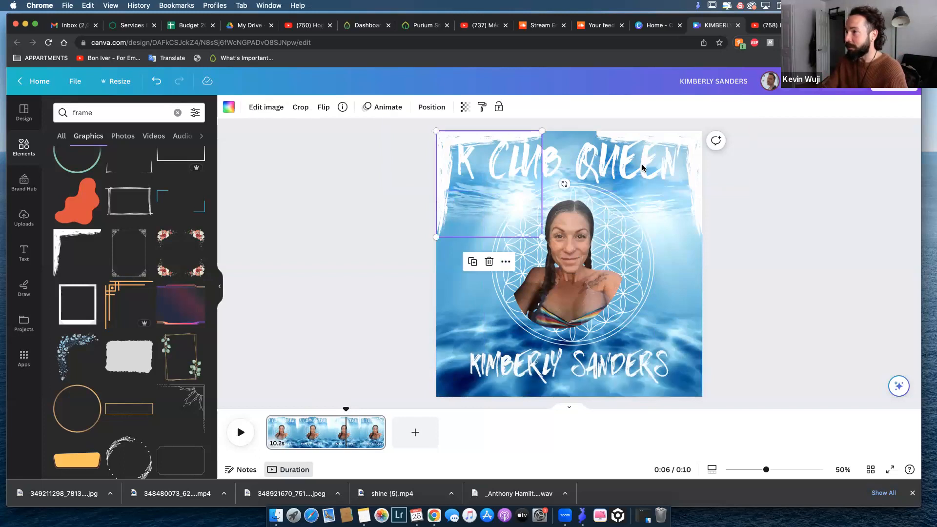
left_click(701, 205, "shift")
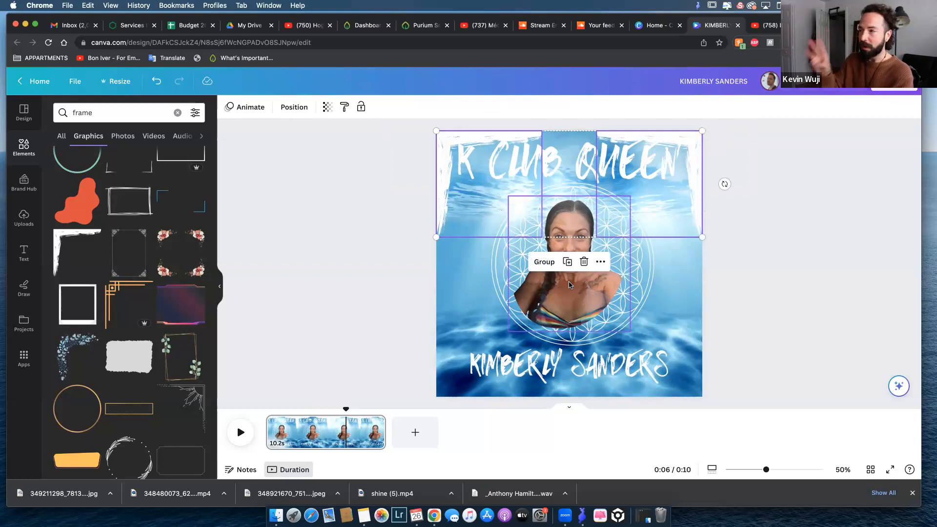
left_click(450, 241)
left_click(442, 213)
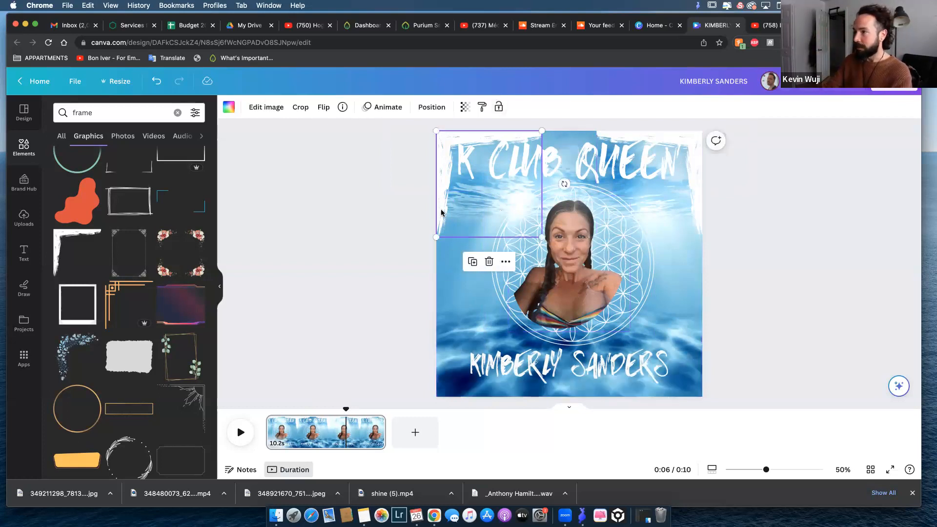
left_click(441, 214)
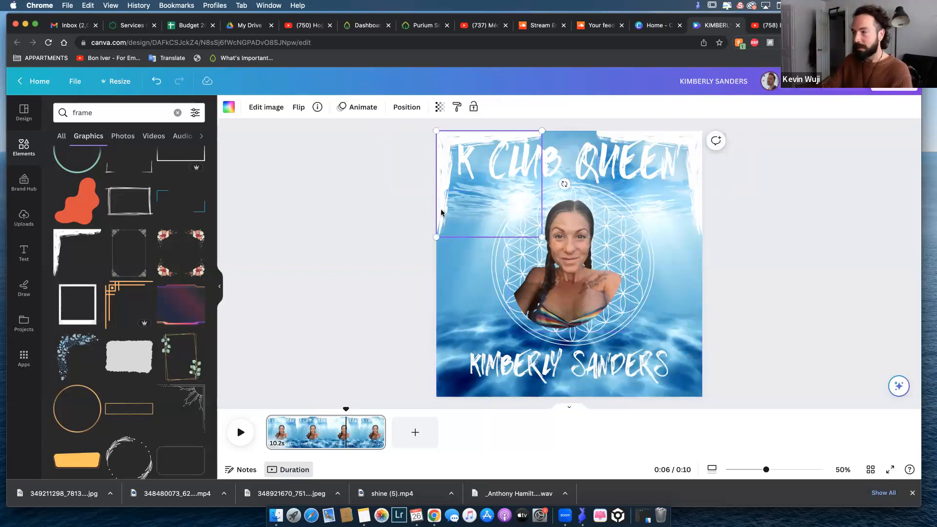
left_click(697, 205, "shift")
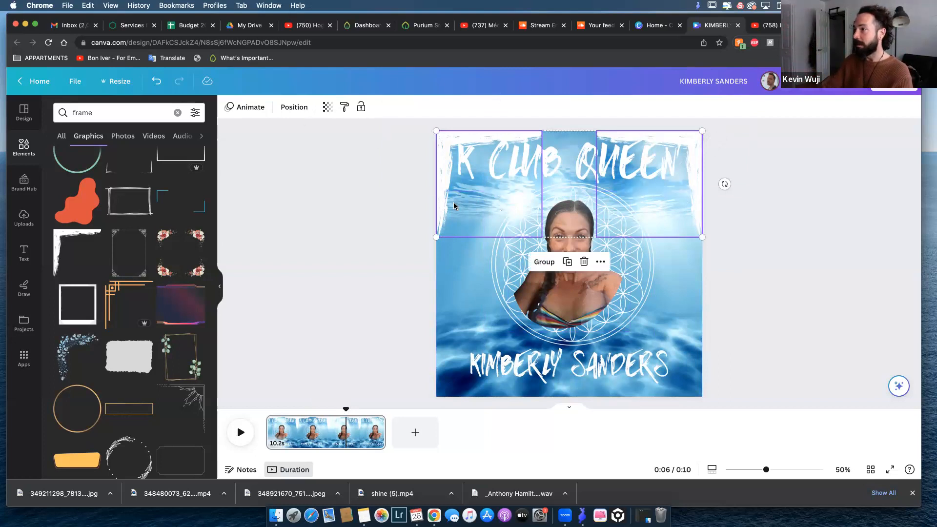
left_click(545, 262)
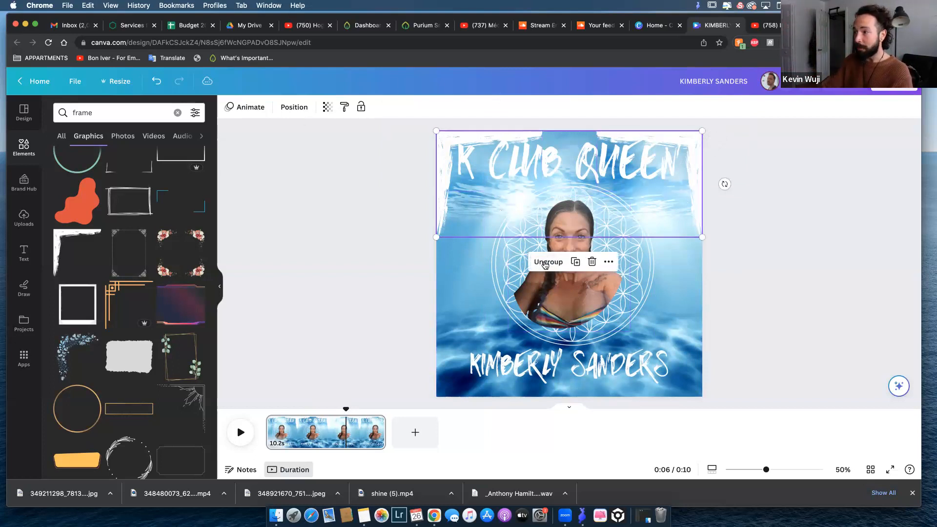
left_click(311, 201)
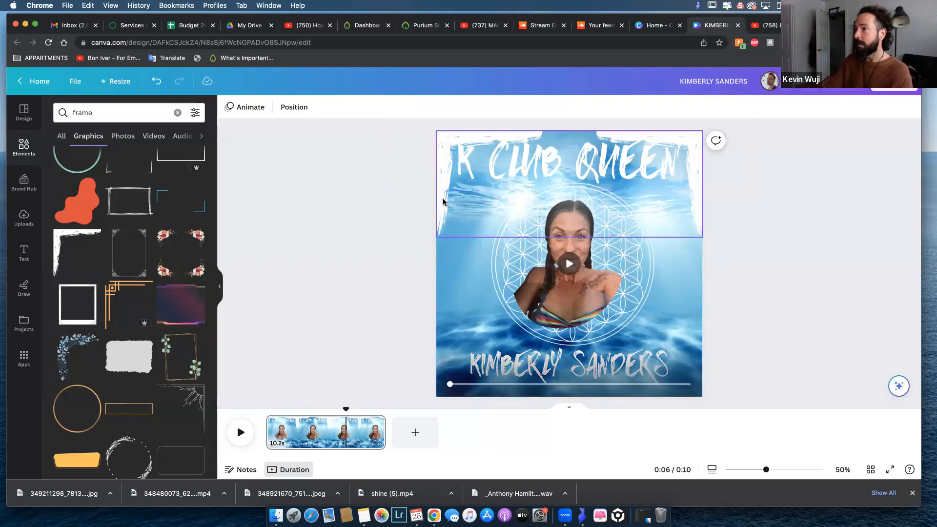
Place a copy of the grouped corner frames along the design's lower edge and flip its left frame vertically.
left_click(443, 199)
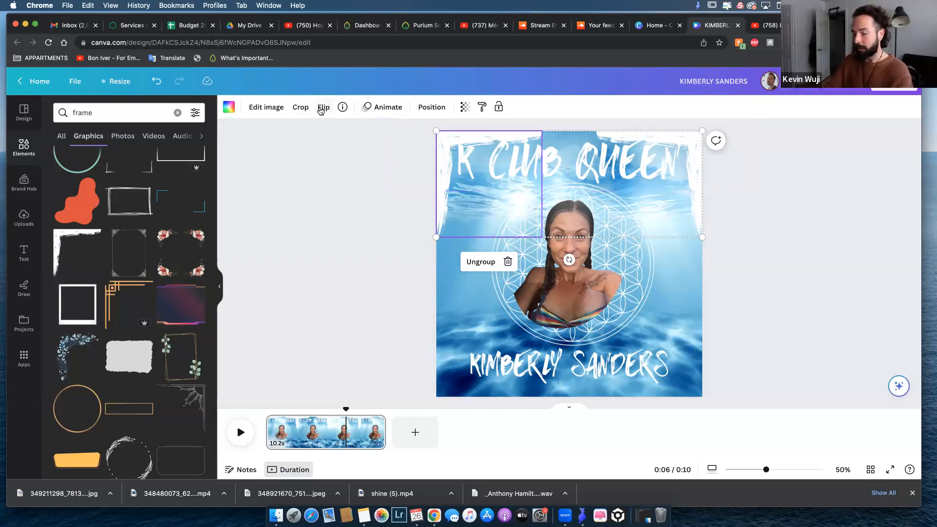
left_click_drag(444, 203, 443, 364)
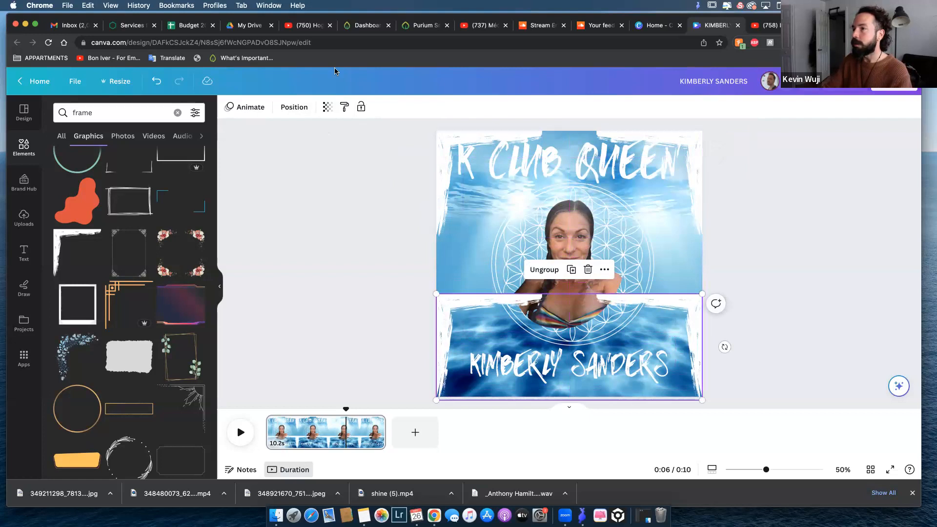
left_click(443, 322)
left_click(323, 108)
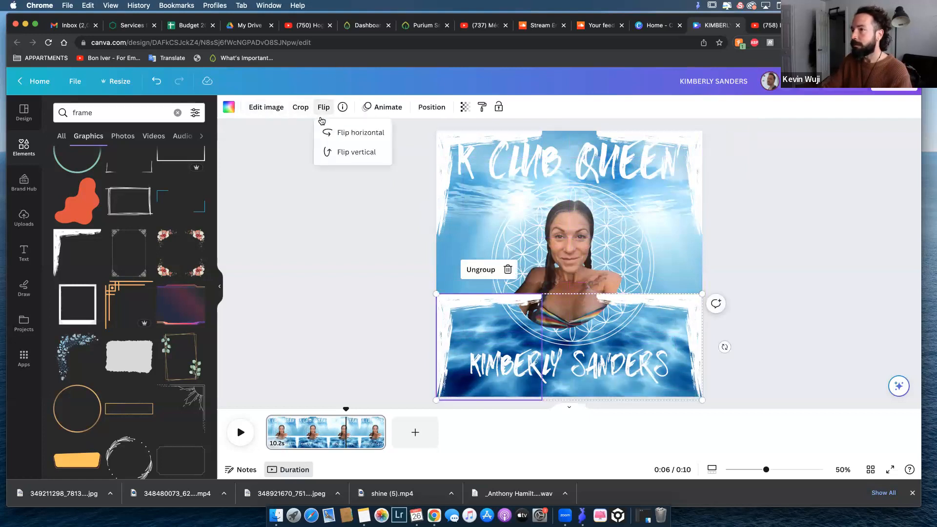
left_click(348, 155)
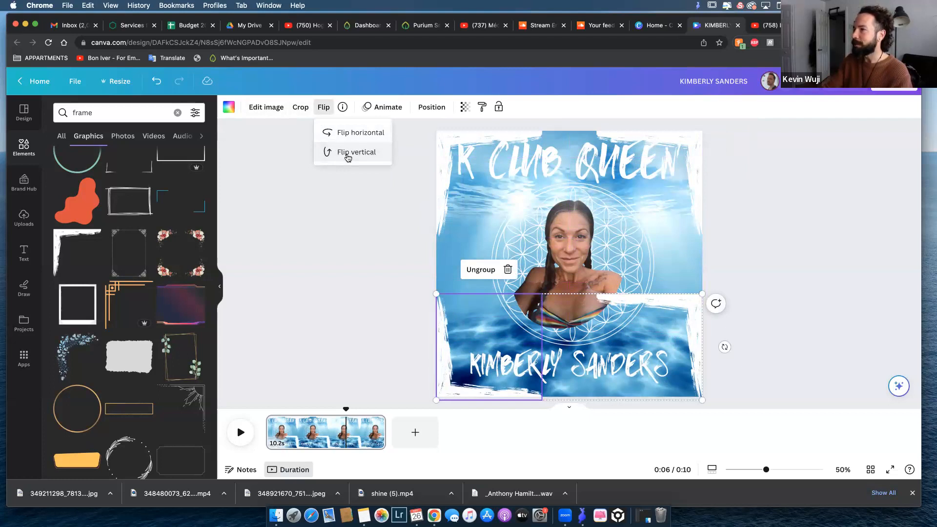
Flip the lower-right corner frame in the copied group vertically.
left_click(685, 306)
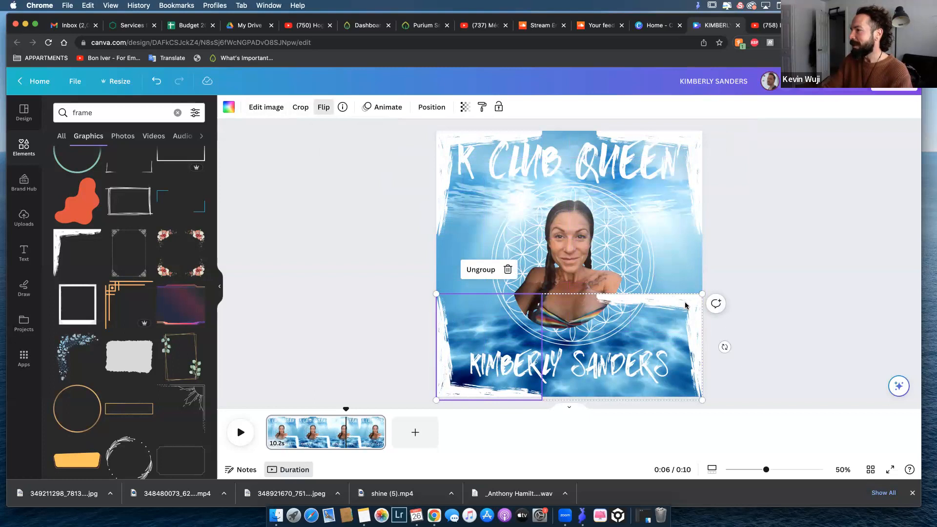
left_click(684, 304)
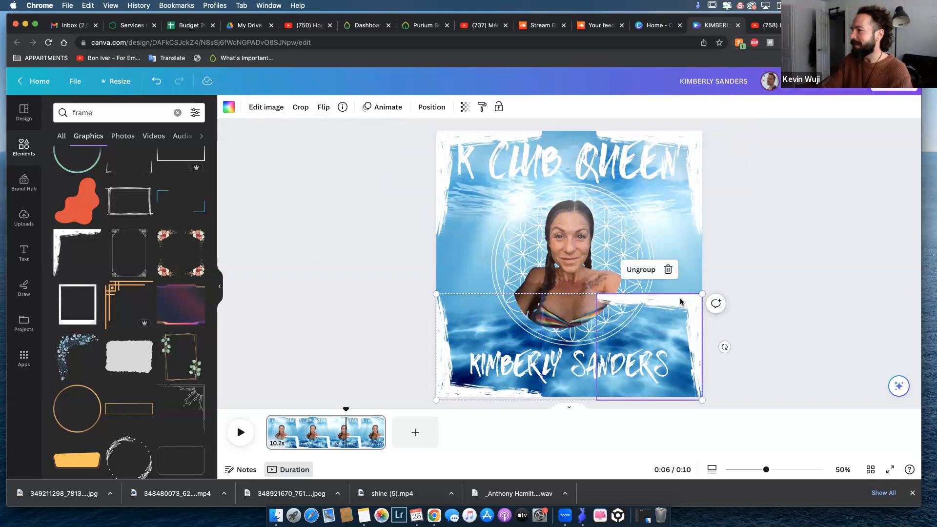
left_click(319, 108)
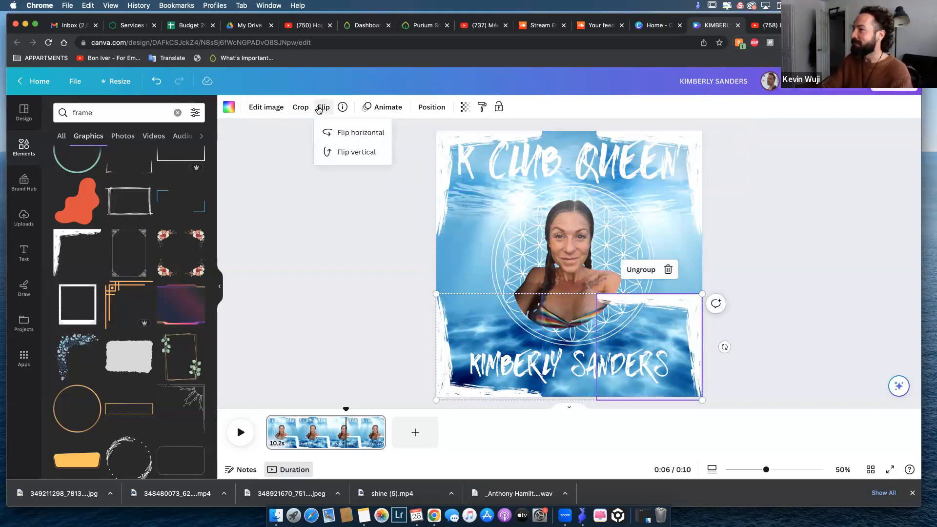
left_click(361, 152)
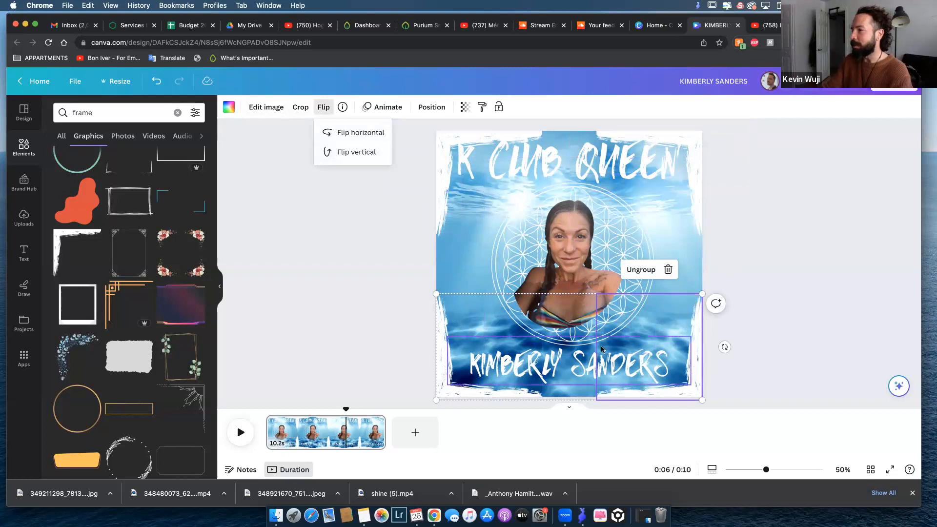
left_click(796, 311)
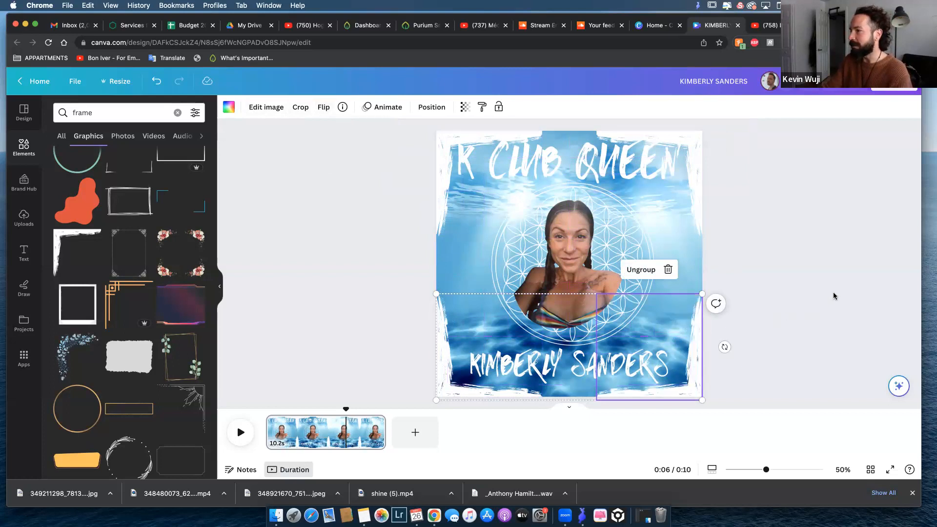
left_click(833, 276)
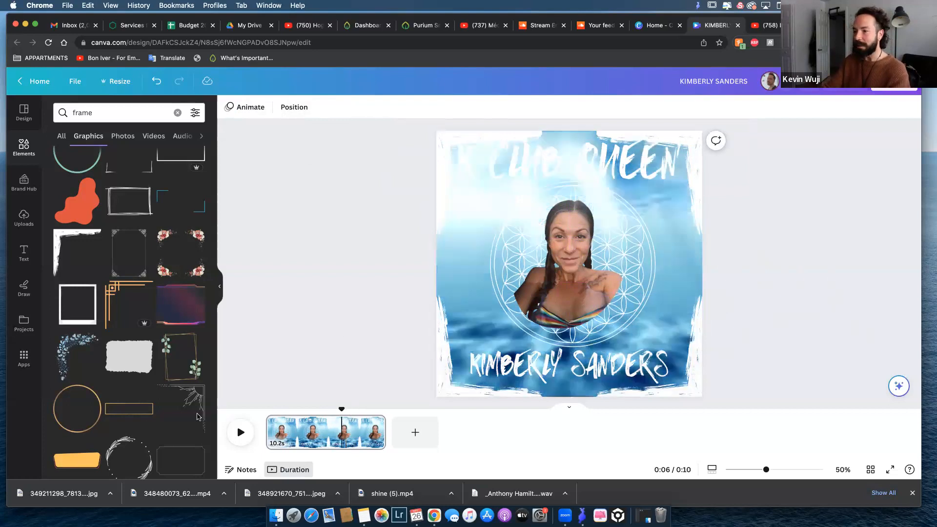
Move the "K CLUB QUEEN" title slightly down between the upper corner frames and preview the video from the start.
left_click(239, 432)
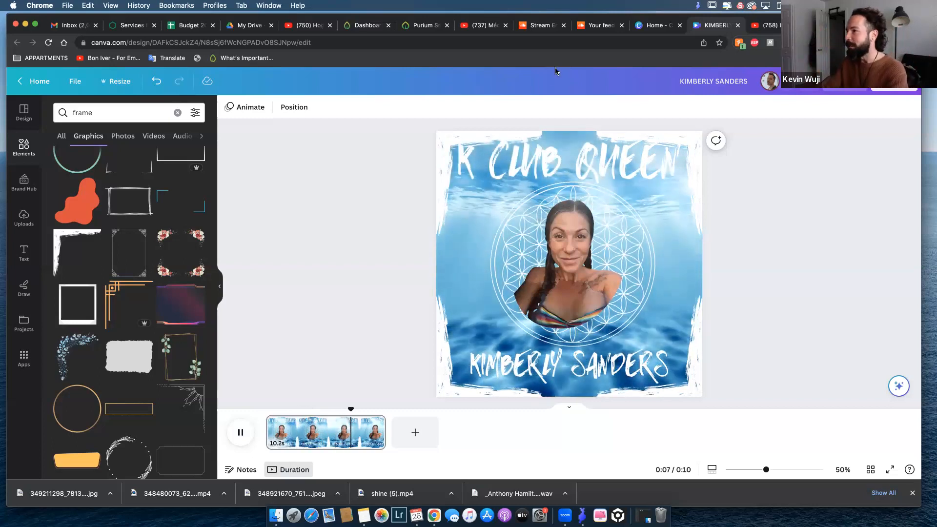
left_click(531, 162)
left_click_drag(517, 165, 649, 167)
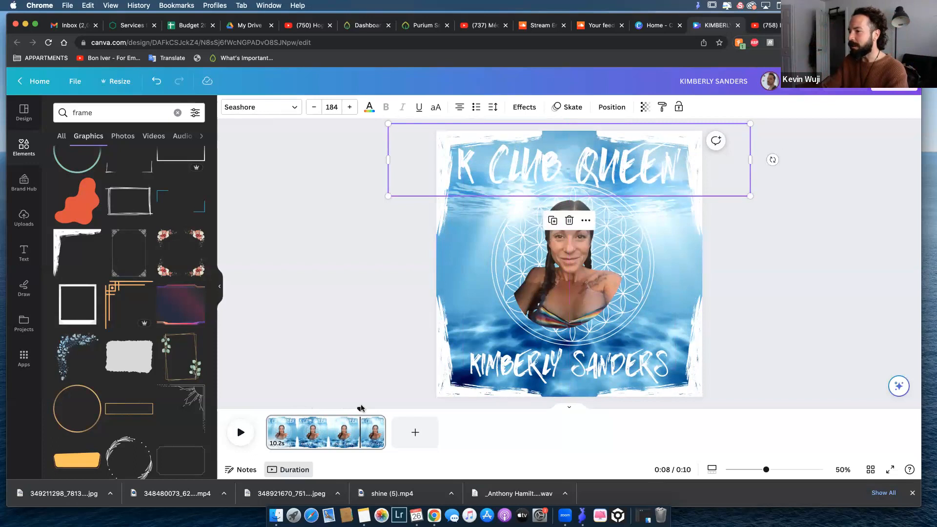
left_click_drag(354, 409, 266, 409)
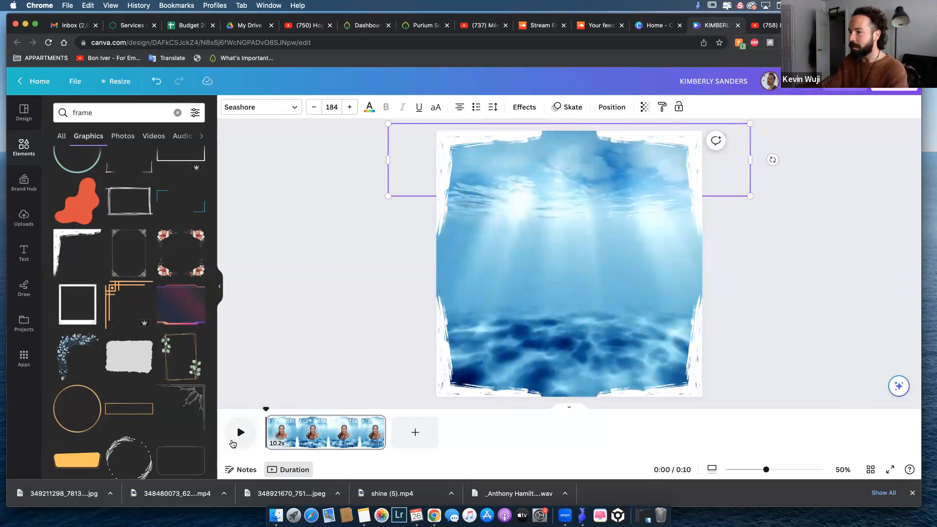
left_click(239, 436)
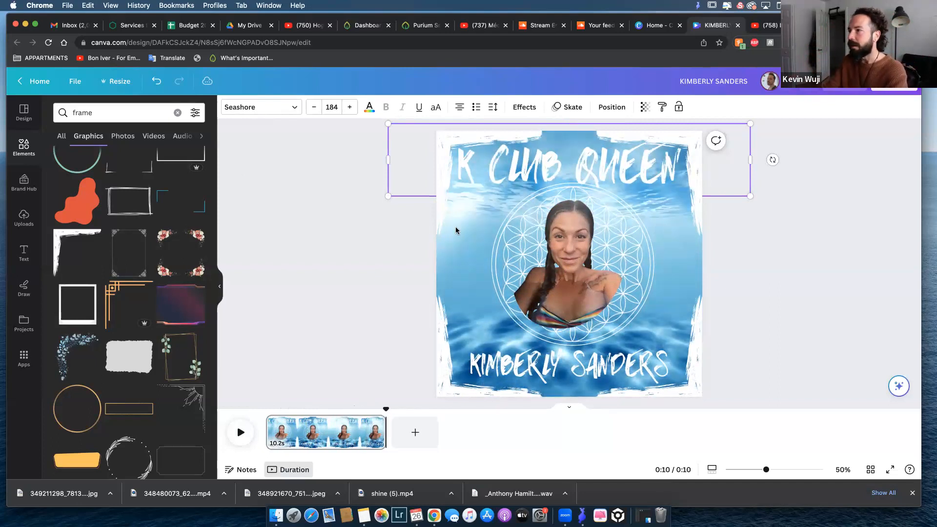
Unlock the ocean background video, preview it with its transparency at 67, and restore the transparency to 100.
left_click(458, 251)
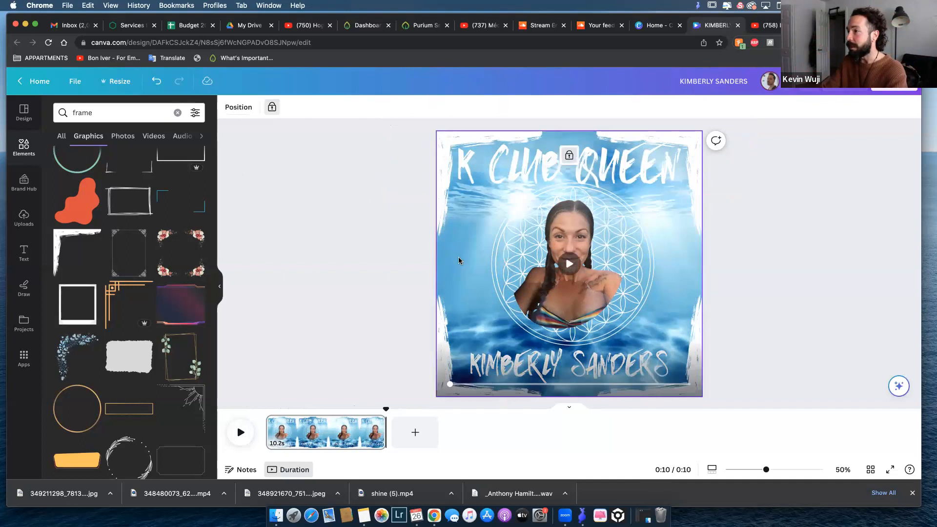
left_click(272, 107)
left_click(477, 107)
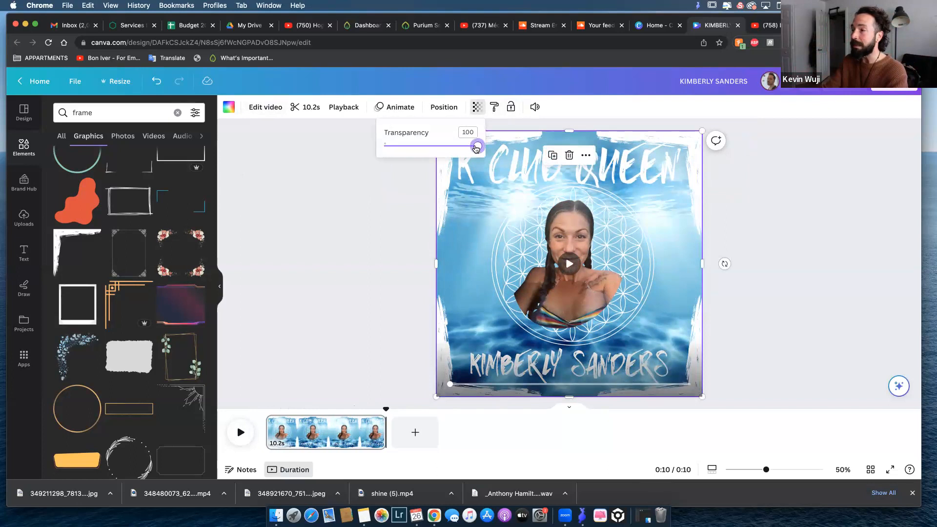
left_click_drag(461, 149, 447, 148)
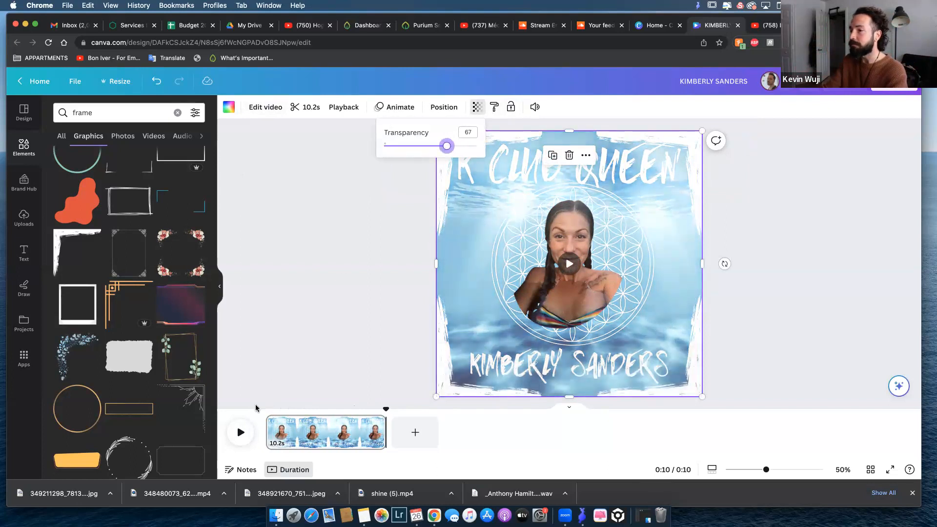
left_click(240, 431)
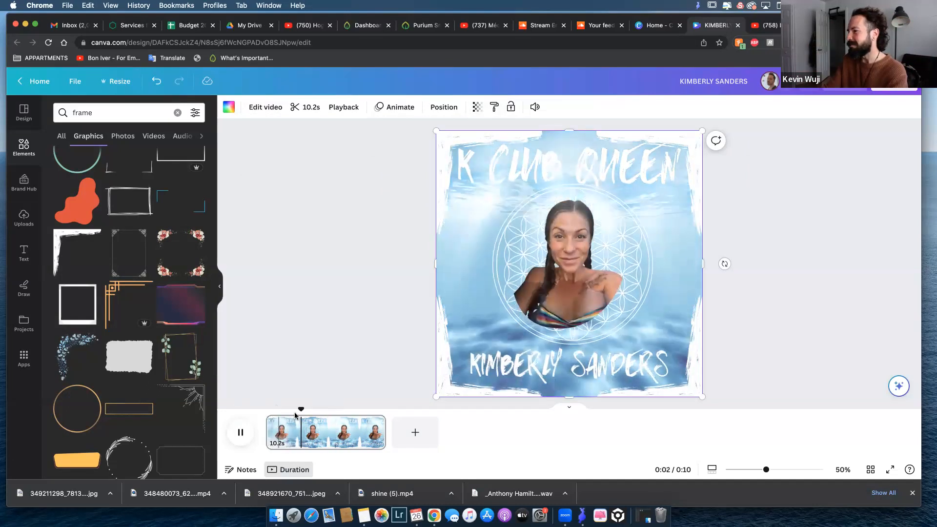
left_click(241, 431)
left_click(477, 107)
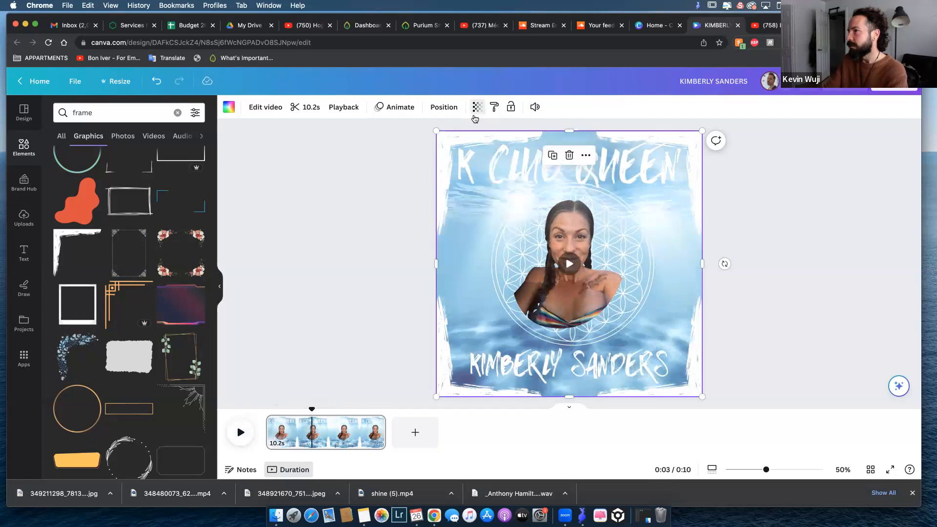
Deselect the background video and browse the font combinations in the text library for ready-made text styles.
left_click(344, 233)
left_click(373, 229)
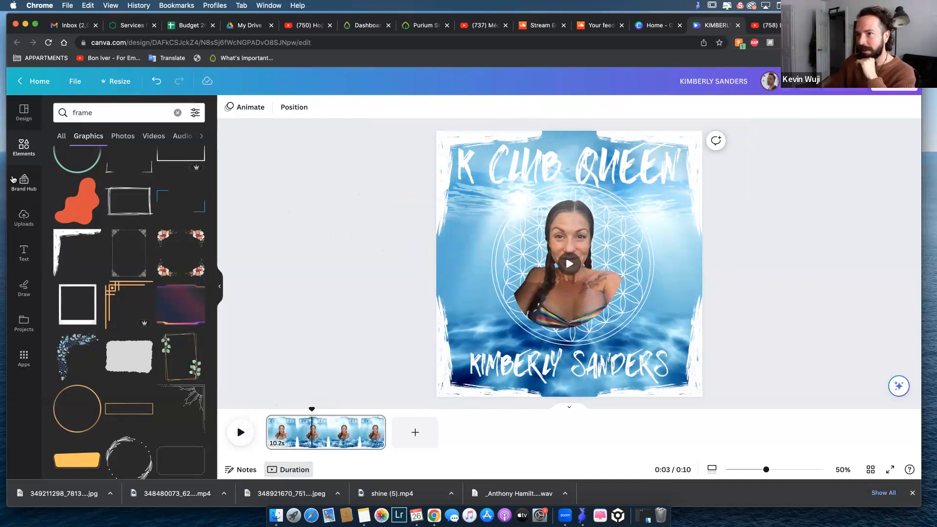
left_click(24, 253)
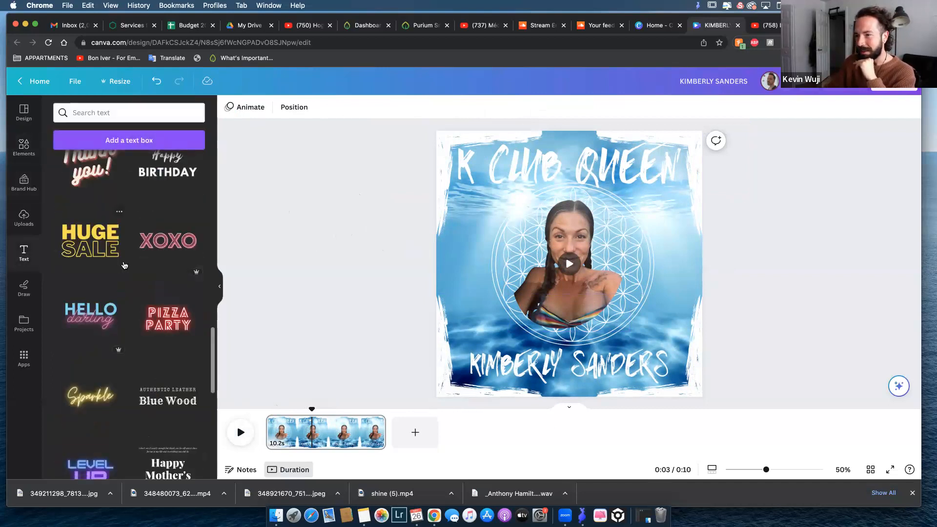
scroll(122, 266, "down", 5)
scroll(126, 266, "down", 1)
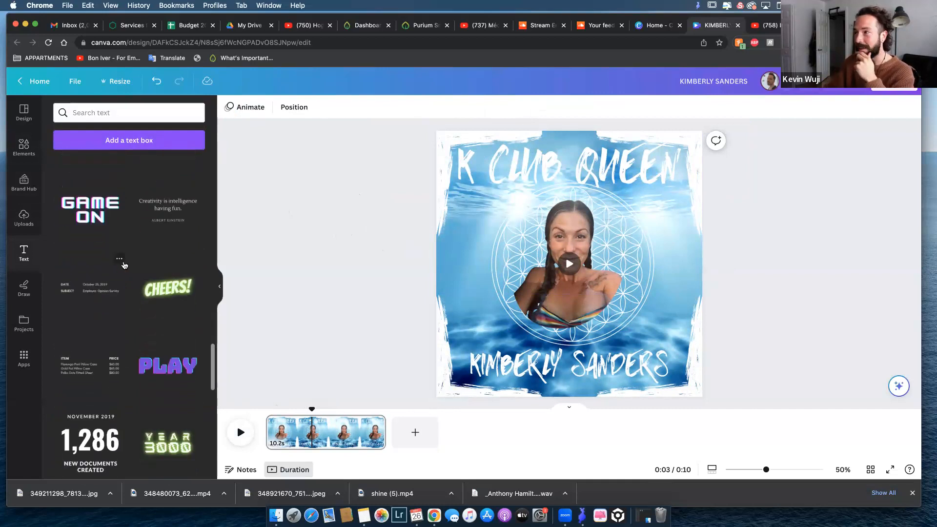
scroll(127, 230, "down", 10)
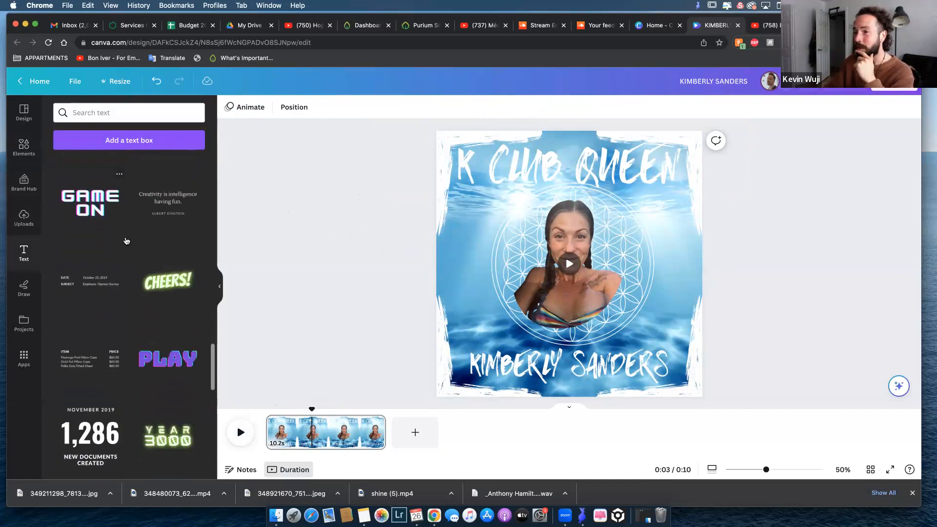
scroll(126, 241, "down", 3)
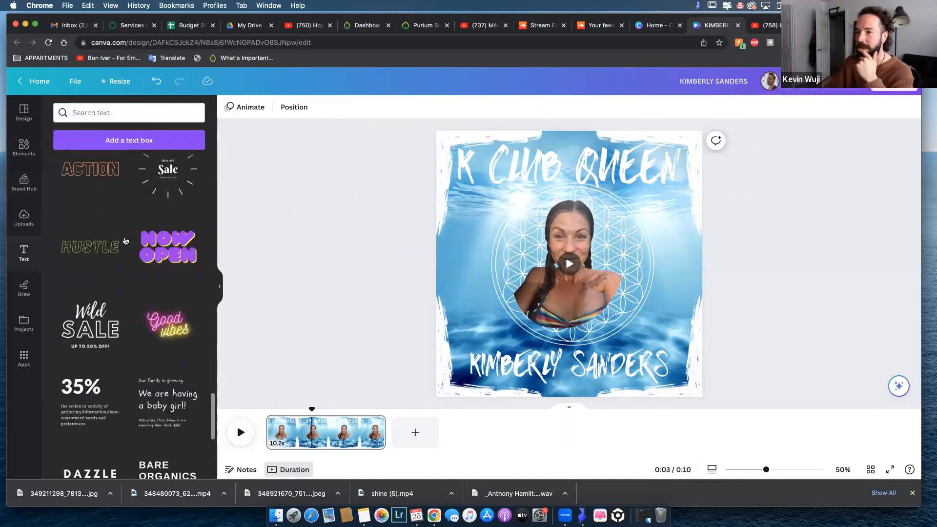
scroll(125, 240, "down", 4)
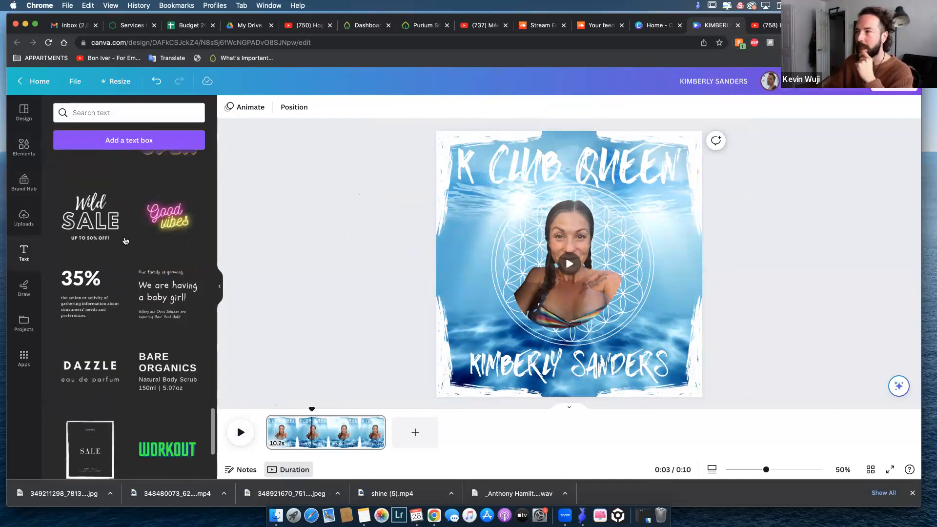
scroll(125, 240, "down", 6)
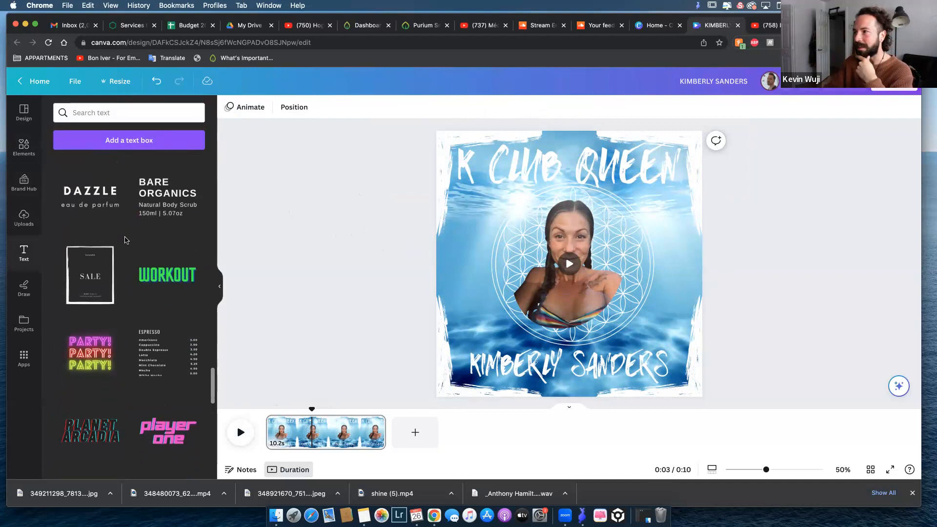
scroll(116, 246, "down", 10)
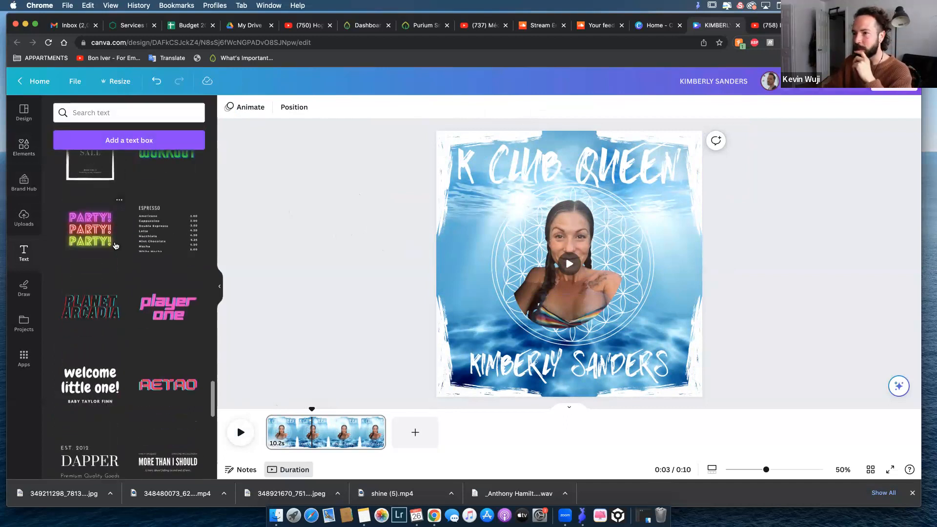
scroll(116, 246, "down", 16)
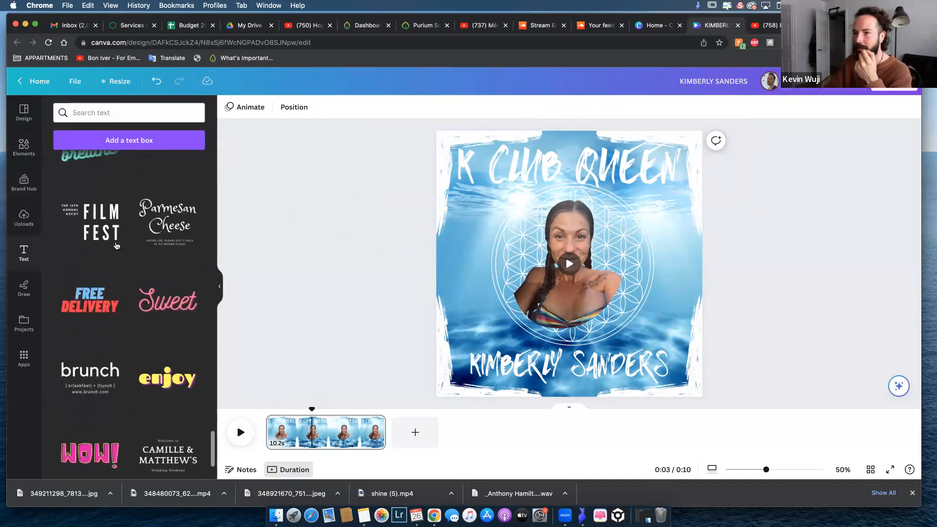
scroll(118, 245, "down", 8)
scroll(122, 229, "up", 4)
scroll(104, 258, "up", 12)
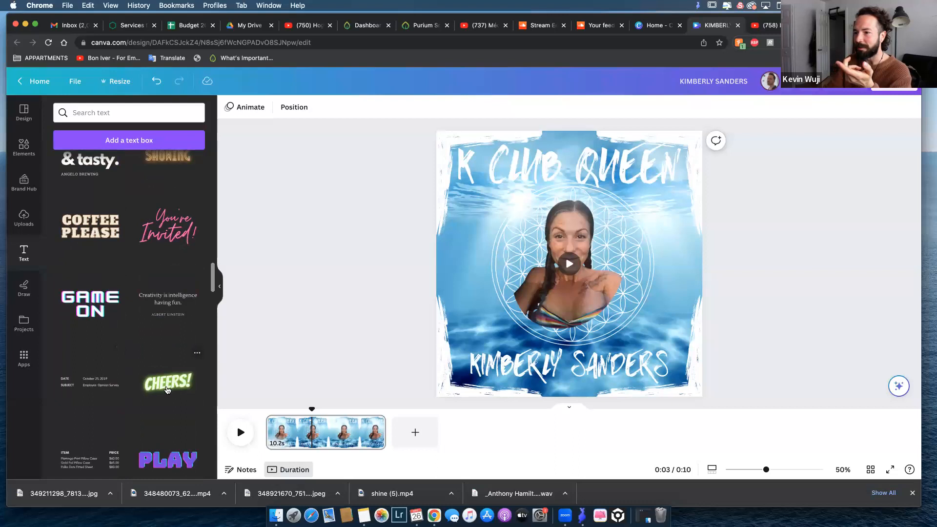
scroll(87, 368, "up", 10)
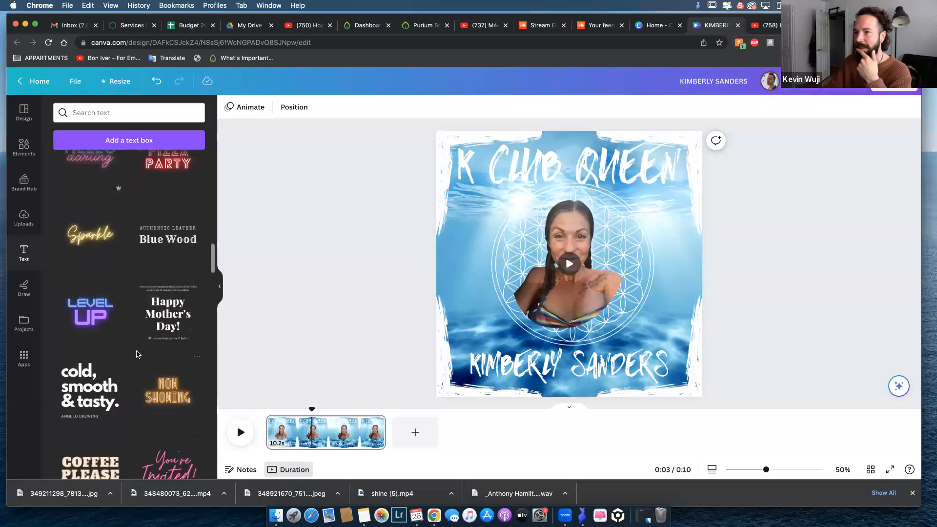
scroll(90, 338, "up", 6)
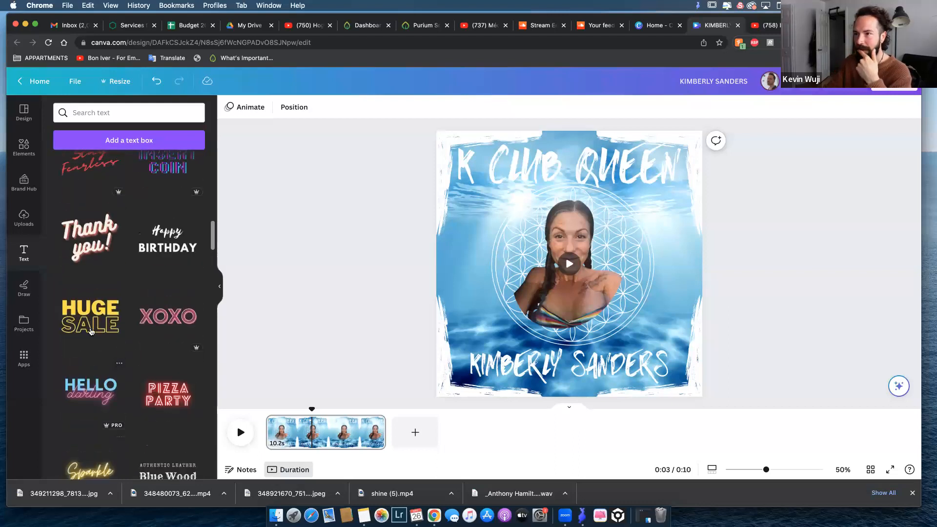
scroll(159, 273, "up", 8)
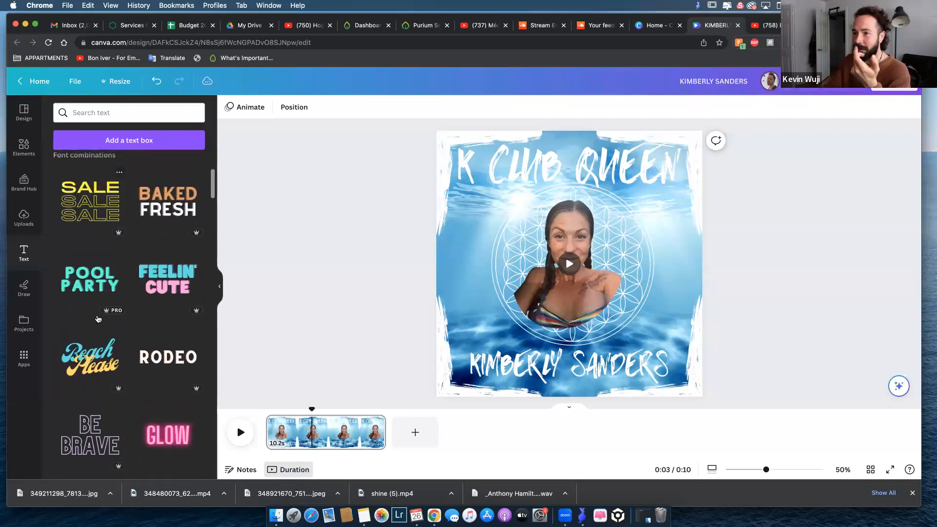
scroll(160, 161, "down", 2)
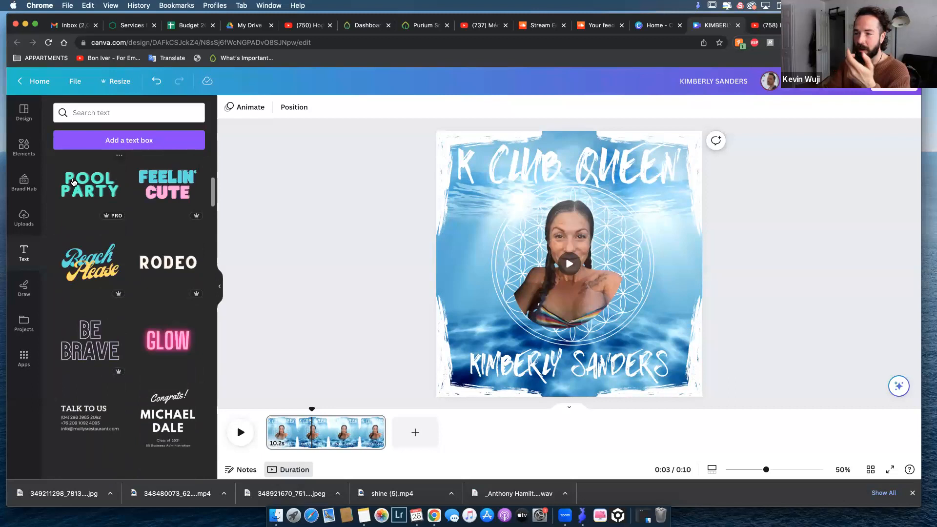
scroll(138, 303, "down", 6)
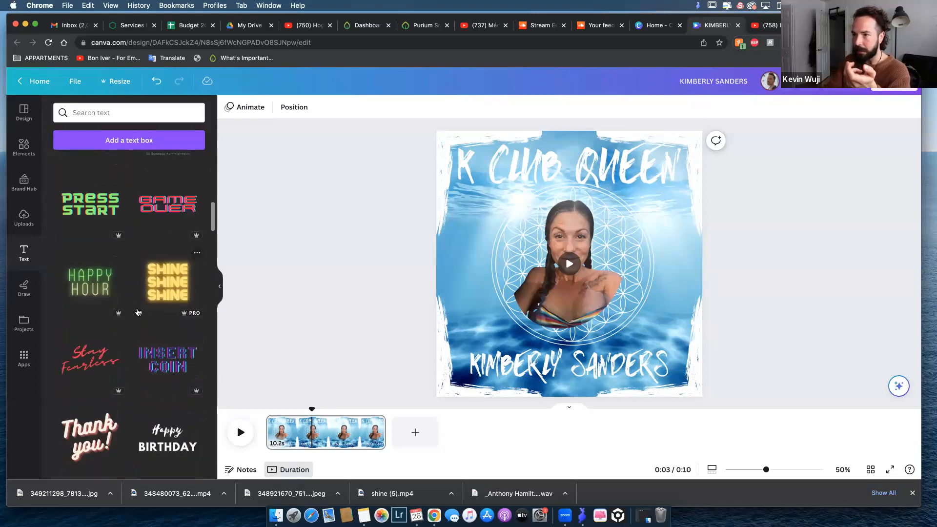
scroll(139, 312, "down", 2)
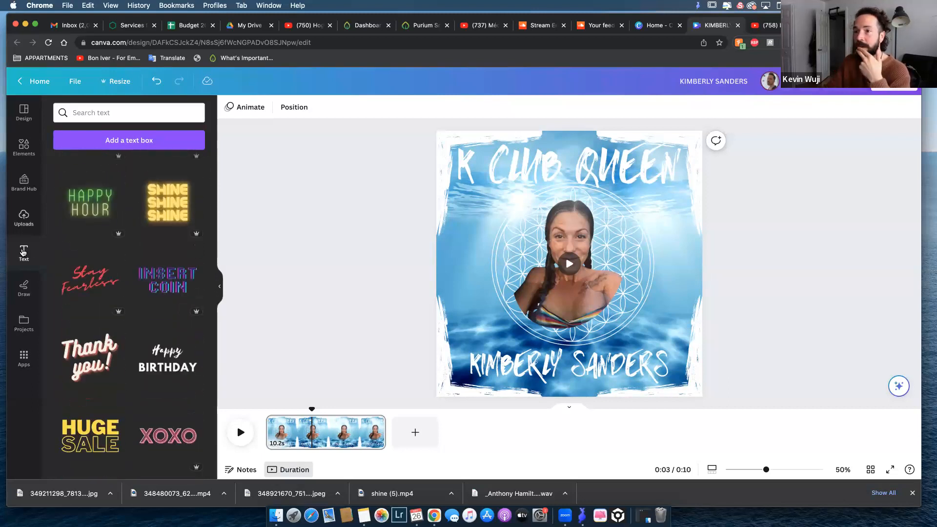